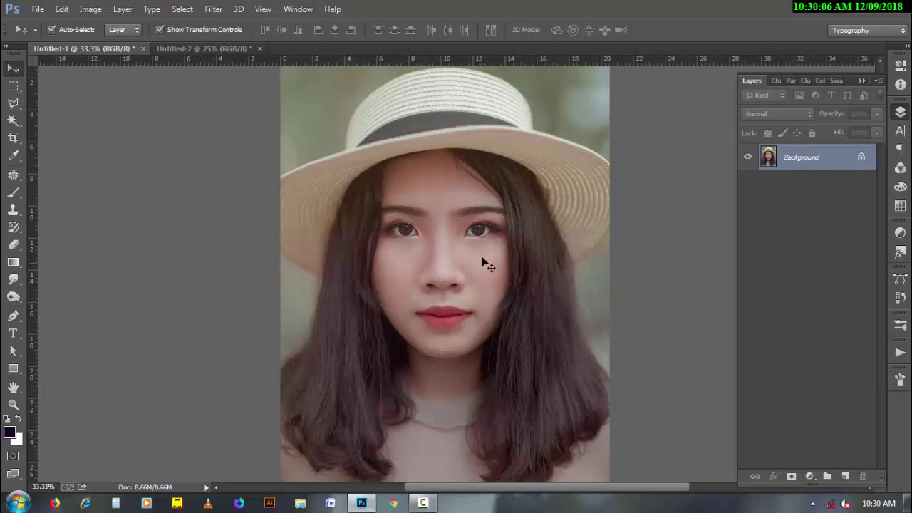
Step: Zoom in on the portrait's face to 100%
{"action": "left_click", "coordinate": [483, 256]}
{"action": "left_click", "coordinate": [483, 257]}
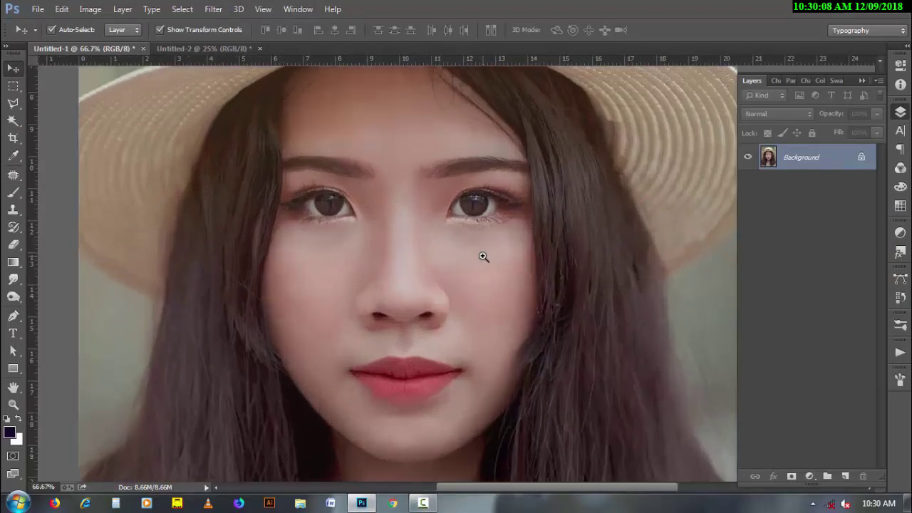
{"action": "left_click", "coordinate": [483, 258]}
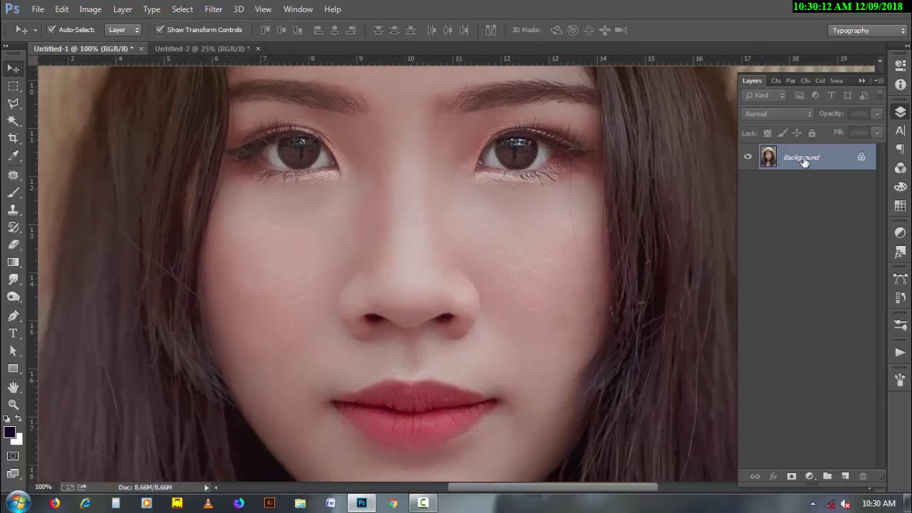
Step: Duplicate the Background layer and set the copy to Vivid Light blending
{"action": "mouse_move", "coordinate": [804, 158]}
{"action": "left_mouse_down"}
{"action": "mouse_move", "coordinate": [822, 414]}
{"action": "mouse_move", "coordinate": [845, 476]}
{"action": "left_mouse_up"}
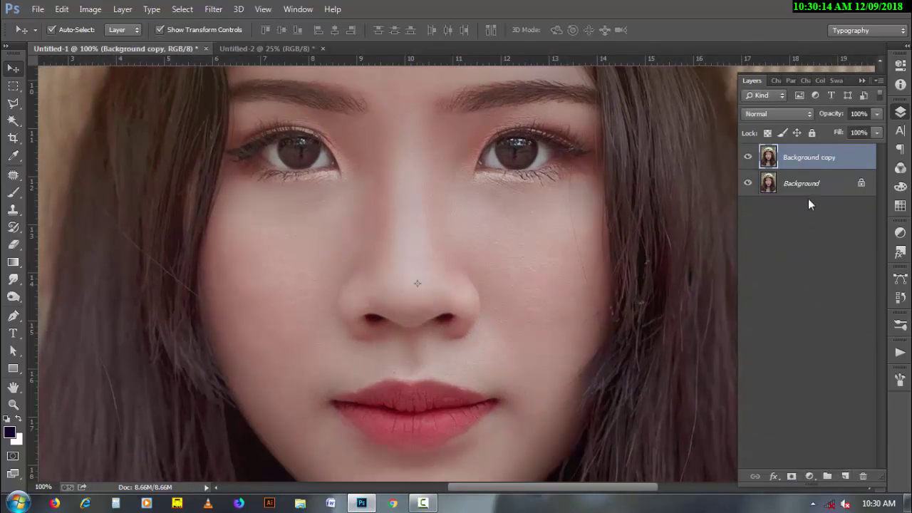
{"action": "left_click", "coordinate": [784, 115]}
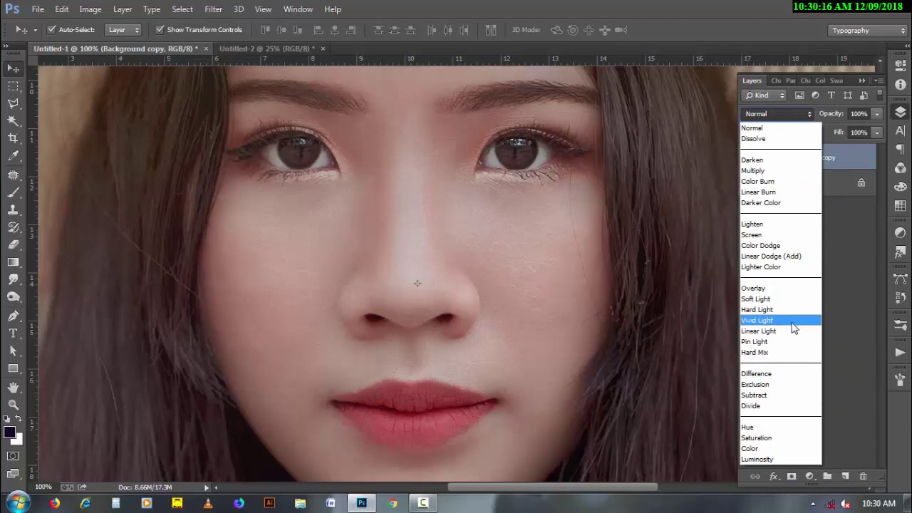
{"action": "left_click", "coordinate": [793, 321]}
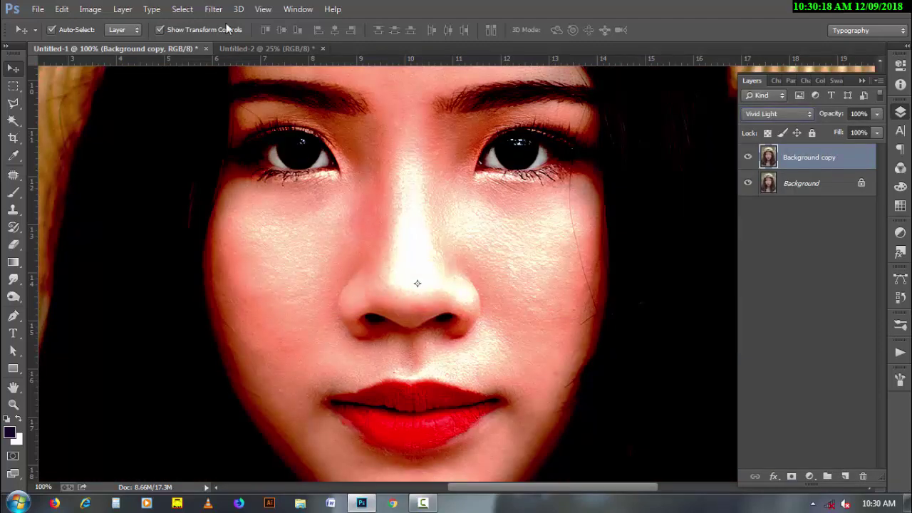
{"action": "left_click", "coordinate": [213, 8]}
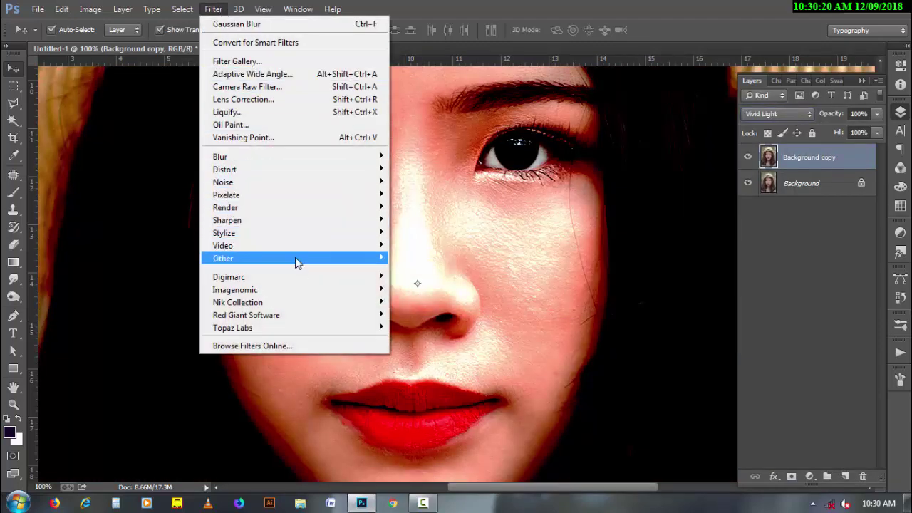
{"action": "mouse_move", "coordinate": [223, 258]}
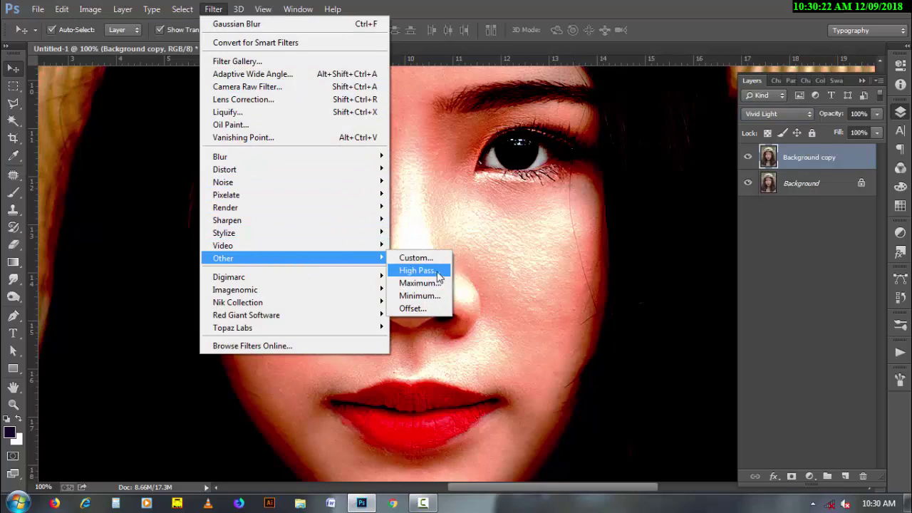
Step: Apply a High Pass filter with radius 6 to the Background copy
{"action": "left_click", "coordinate": [438, 276]}
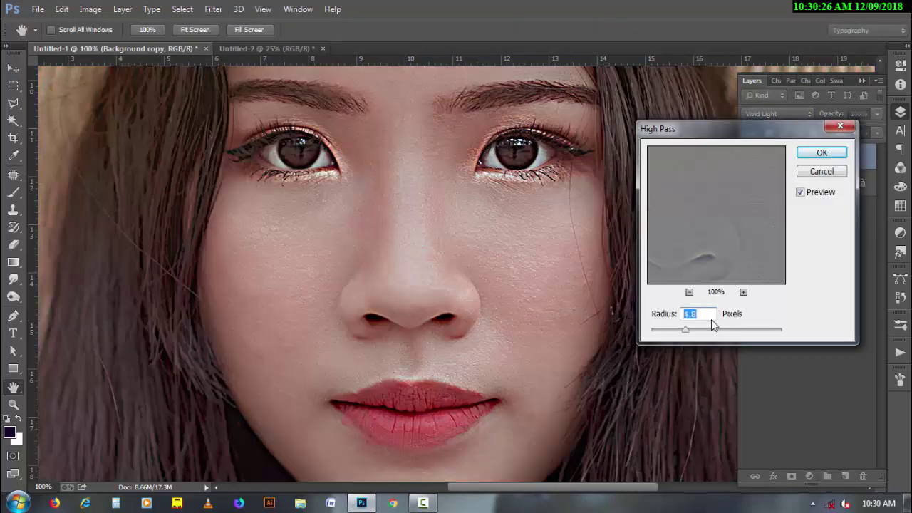
{"action": "type", "text": "6"}
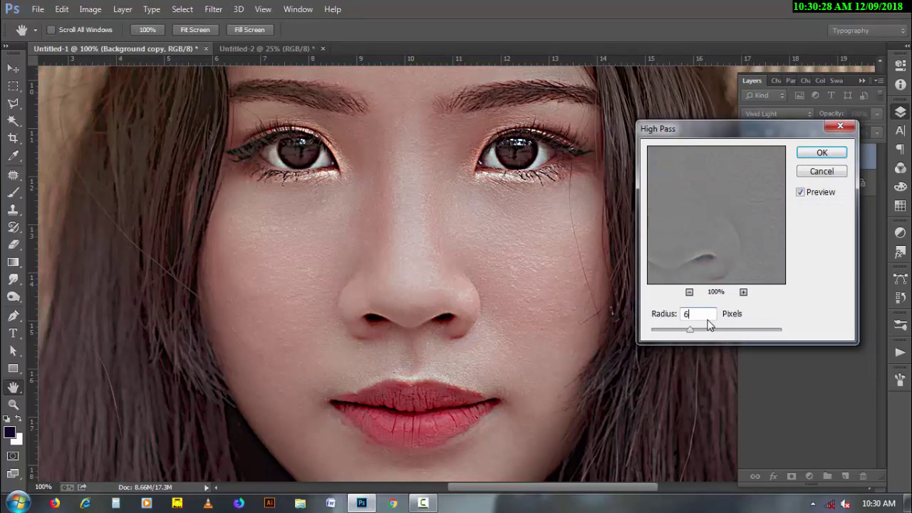
{"action": "left_click", "coordinate": [805, 157]}
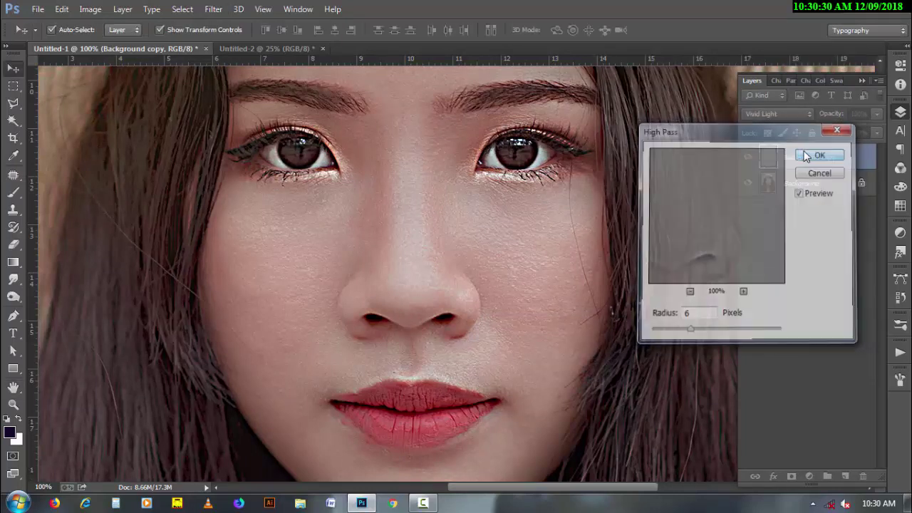
Step: Apply a 4.0-pixel Gaussian Blur to the copy, checking it against the preview
{"action": "left_click", "coordinate": [213, 9]}
{"action": "mouse_move", "coordinate": [219, 156]}
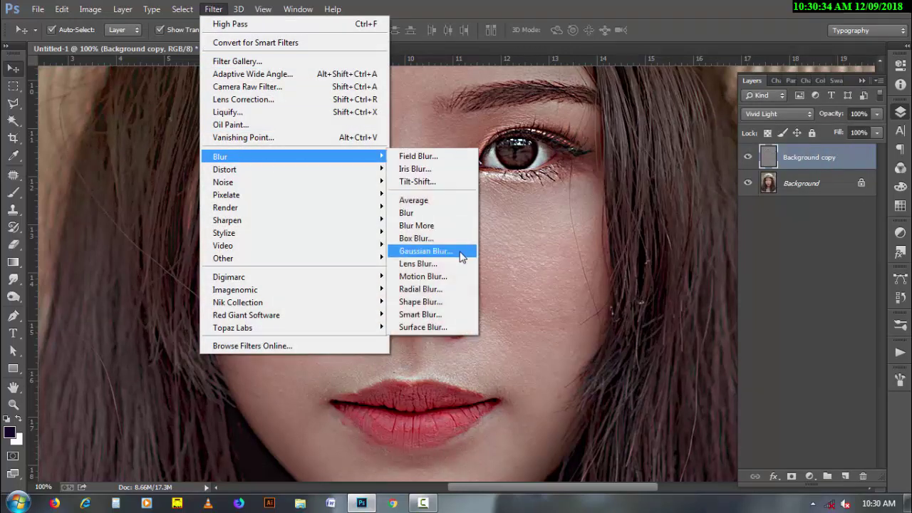
{"action": "left_click", "coordinate": [460, 251]}
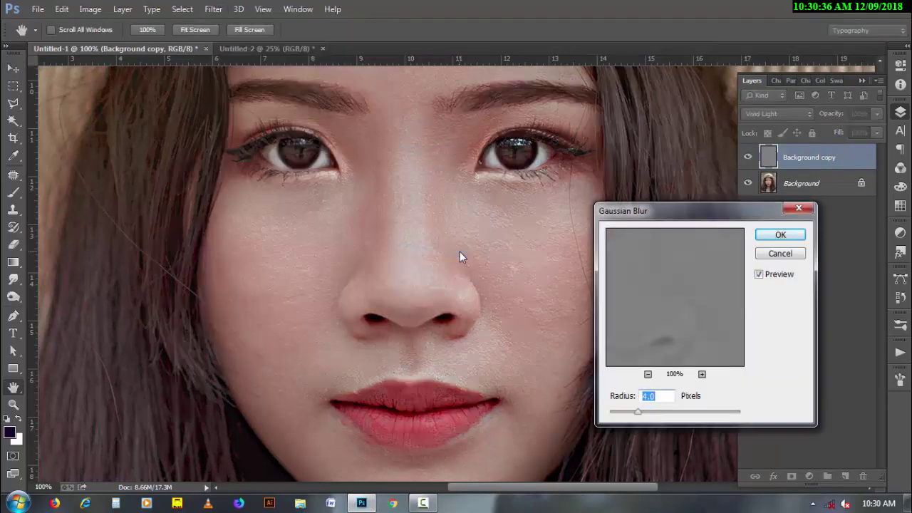
{"action": "left_click", "coordinate": [759, 275]}
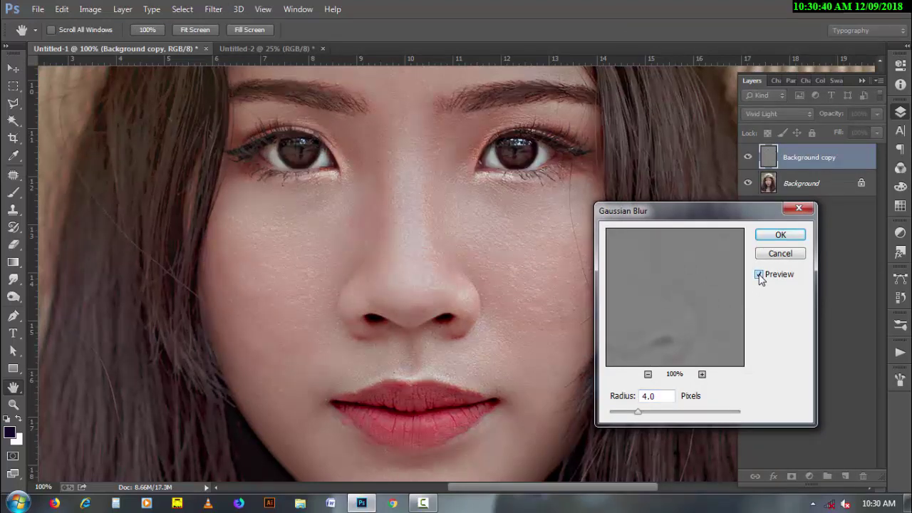
{"action": "left_click", "coordinate": [760, 275]}
{"action": "left_click", "coordinate": [760, 275]}
{"action": "left_click", "coordinate": [768, 238]}
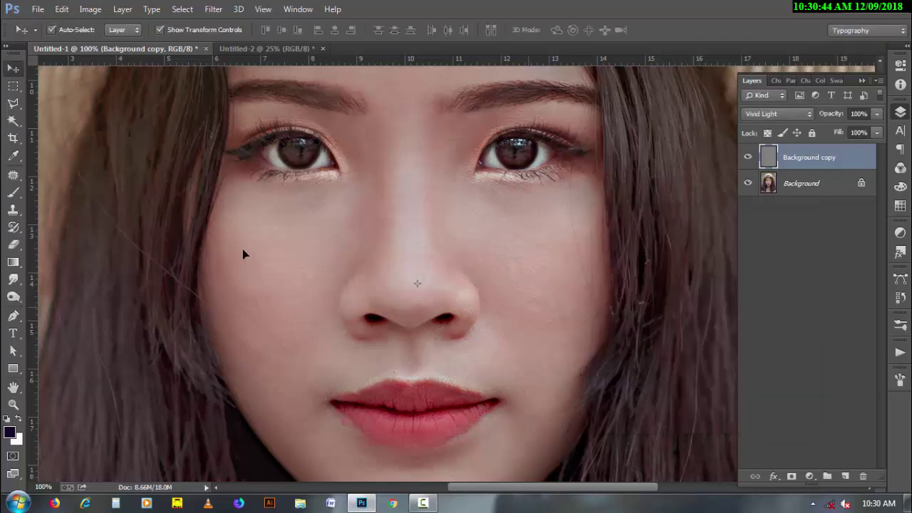
Step: Add a layer mask to Background copy and invert it to black
{"action": "left_click", "coordinate": [791, 477]}
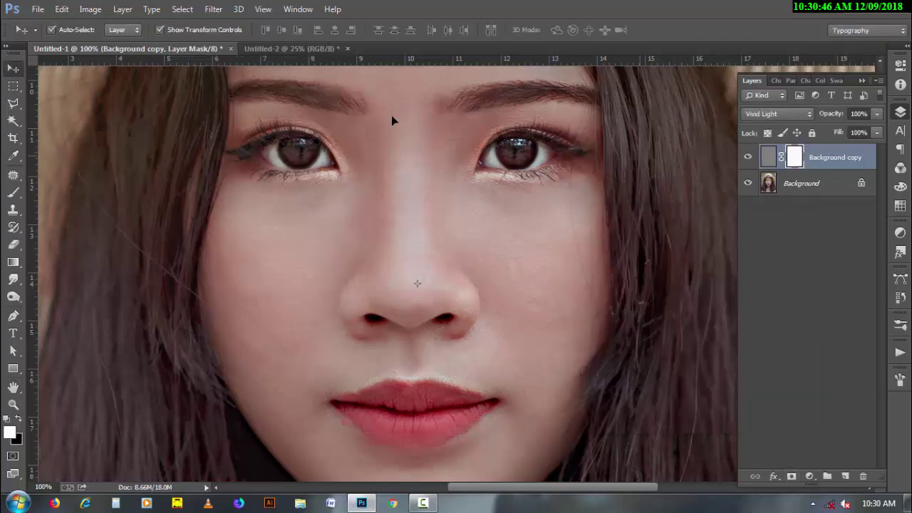
{"action": "left_click", "coordinate": [64, 10]}
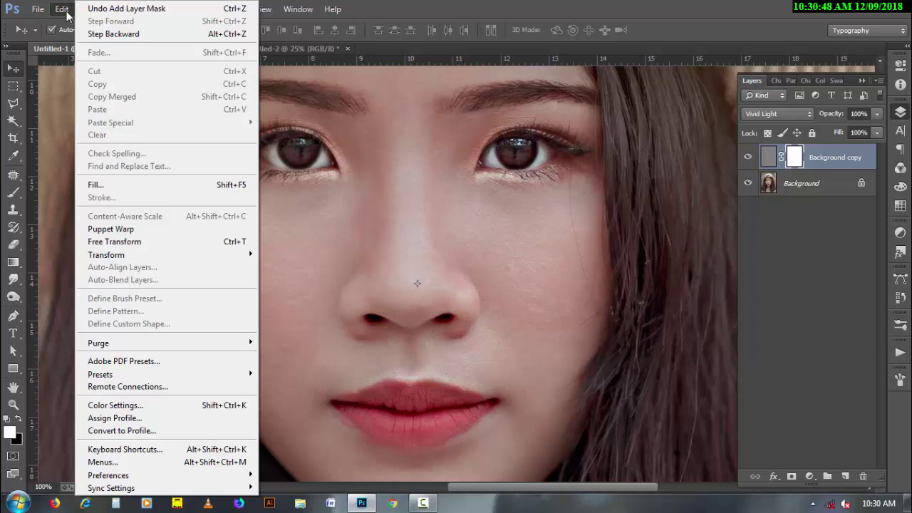
{"action": "left_click", "coordinate": [91, 9]}
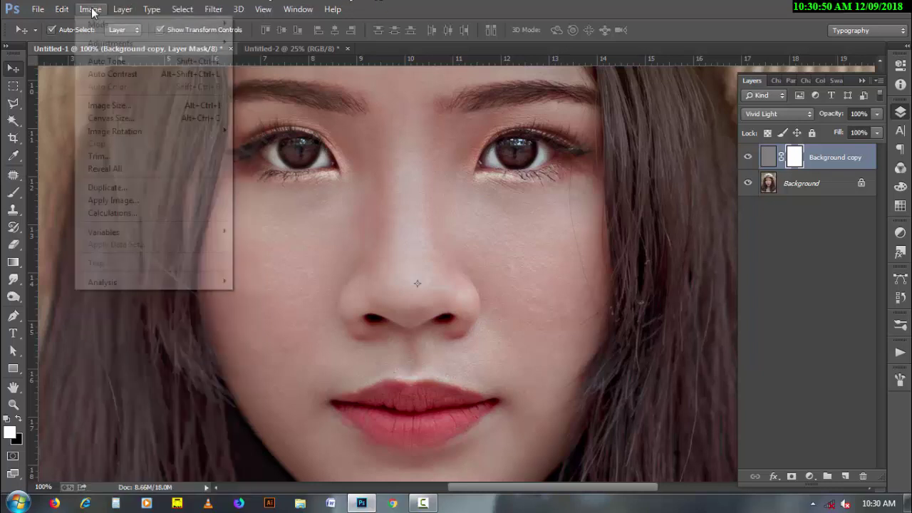
{"action": "mouse_move", "coordinate": [114, 131]}
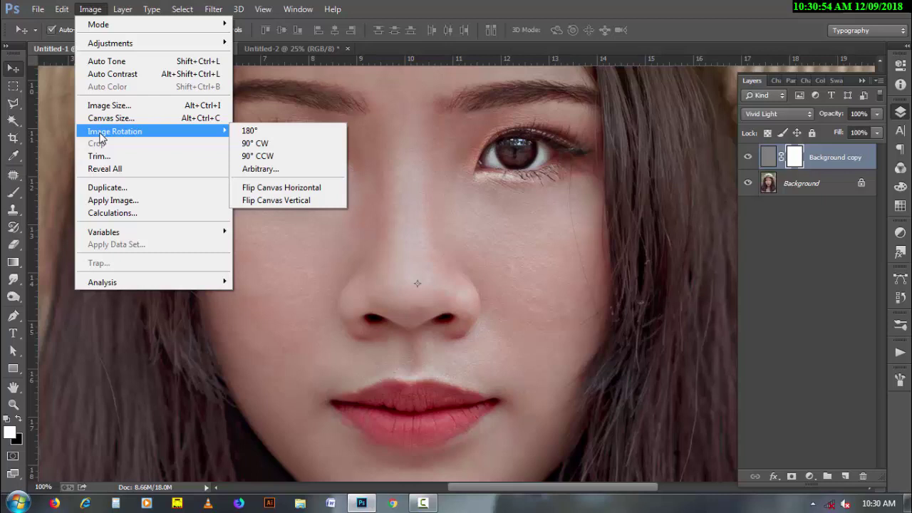
{"action": "key", "text": "Escape"}
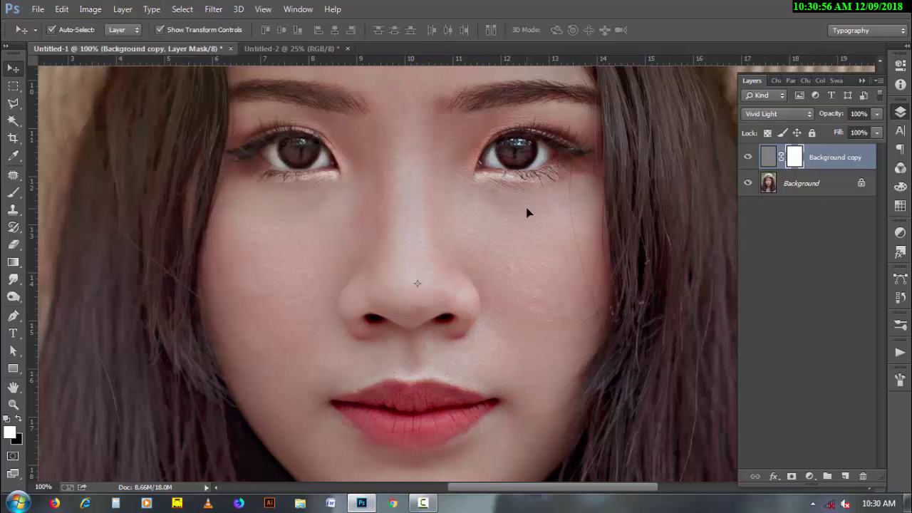
{"action": "key", "text": "ctrl+i"}
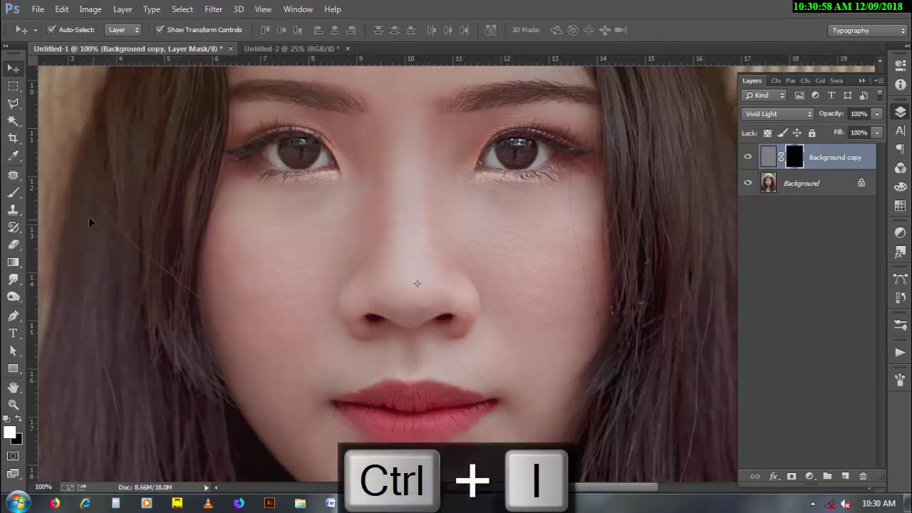
Step: Ready the Brush tool at 70 px with 0% hardness
{"action": "left_click", "coordinate": [14, 192]}
{"action": "right_click", "coordinate": [294, 234]}
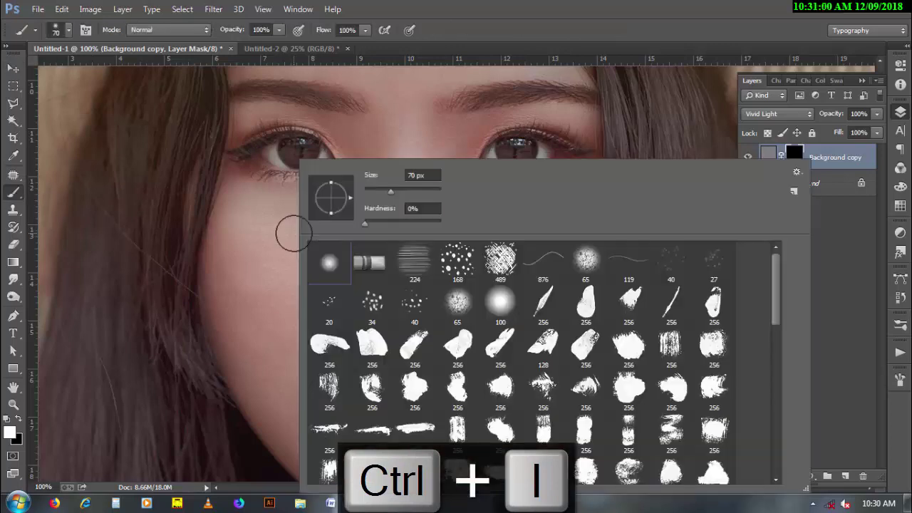
{"action": "left_click_drag", "start_coordinate": [364, 223], "coordinate": [310, 226]}
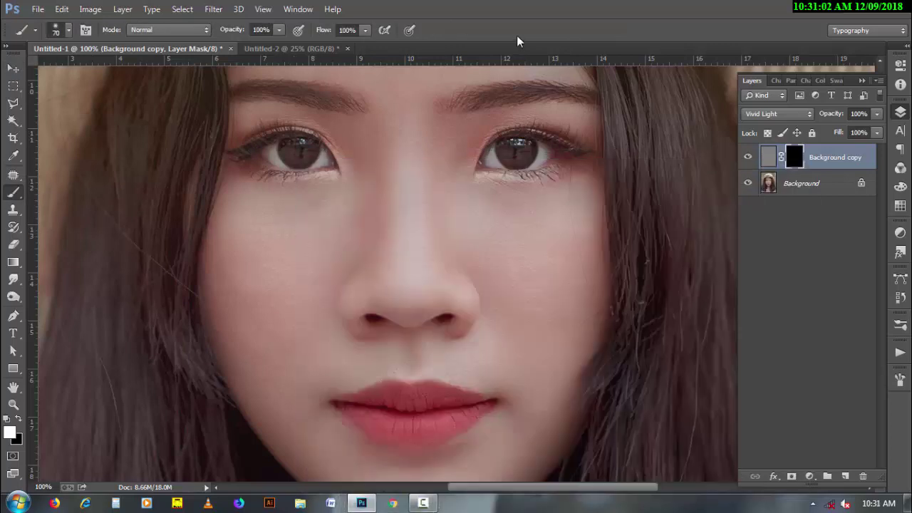
Step: Paint smoothing back under the inner eye corner and across the cheek skin
{"action": "key", "text": "Return"}
{"action": "key", "text": "bracketleft"}
{"action": "left_click_drag", "start_coordinate": [318, 187], "coordinate": [334, 192]}
{"action": "key", "text": "bracketright"}
{"action": "key", "text": "bracketright"}
{"action": "key", "text": "bracketright"}
{"action": "mouse_move", "coordinate": [224, 265]}
{"action": "left_mouse_down"}
{"action": "mouse_move", "coordinate": [352, 201]}
{"action": "mouse_move", "coordinate": [325, 264]}
{"action": "mouse_move", "coordinate": [246, 272]}
{"action": "mouse_move", "coordinate": [230, 332]}
{"action": "mouse_move", "coordinate": [270, 352]}
{"action": "mouse_move", "coordinate": [347, 237]}
{"action": "left_mouse_up"}
{"action": "key", "text": "bracketleft"}
{"action": "key", "text": "bracketleft"}
{"action": "key", "text": "bracketleft"}
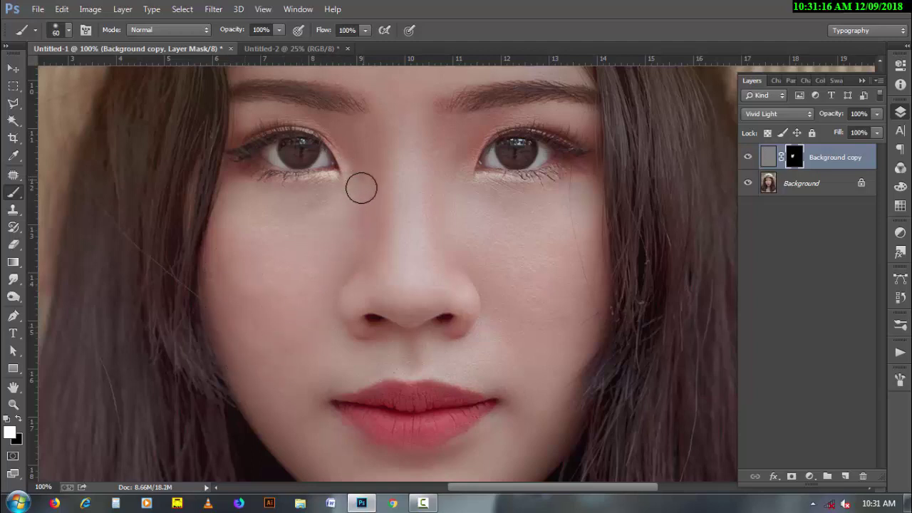
{"action": "key", "text": "bracketleft"}
Step: Paint smoothing between the brows and along the lower left eye, panning around the face
{"action": "mouse_move", "coordinate": [401, 163]}
{"action": "left_mouse_down"}
{"action": "mouse_move", "coordinate": [399, 116]}
{"action": "mouse_move", "coordinate": [434, 130]}
{"action": "mouse_move", "coordinate": [452, 157]}
{"action": "mouse_move", "coordinate": [483, 136]}
{"action": "left_mouse_up"}
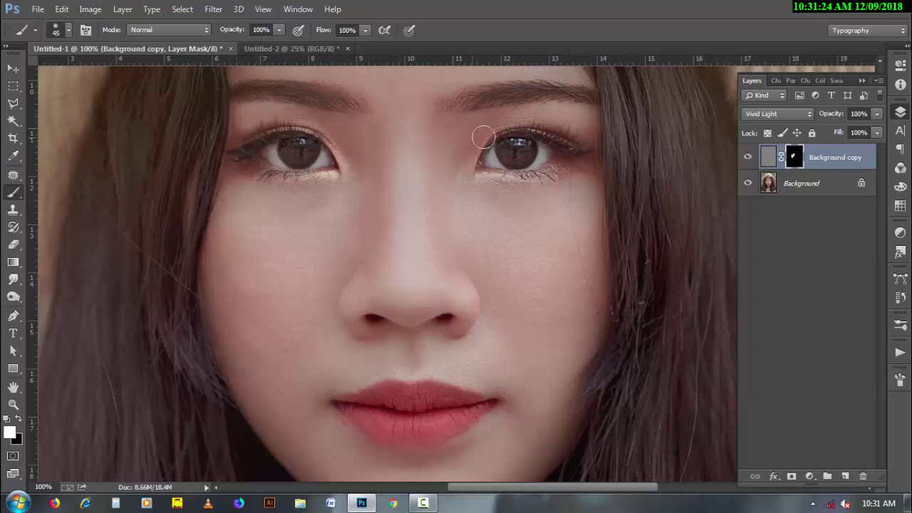
{"action": "key", "text": "bracketleft"}
{"action": "key", "text": "bracketleft"}
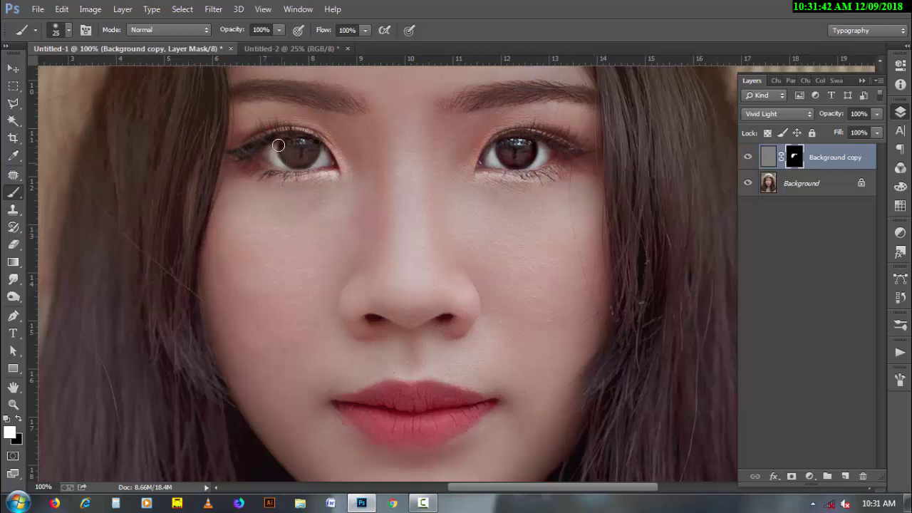
{"action": "left_click_drag", "start_coordinate": [321, 160], "coordinate": [335, 171]}
{"action": "key", "text": "bracketright"}
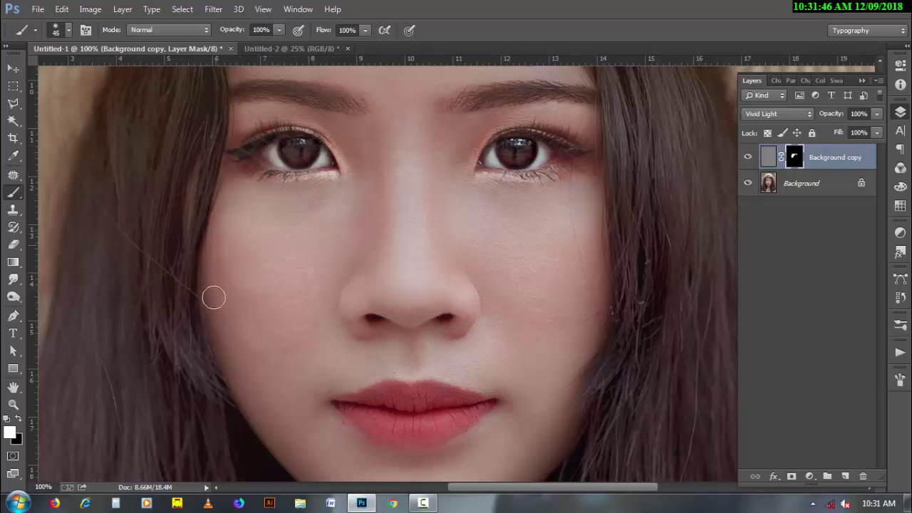
{"action": "left_click_drag", "start_coordinate": [320, 440], "coordinate": [302, 285]}
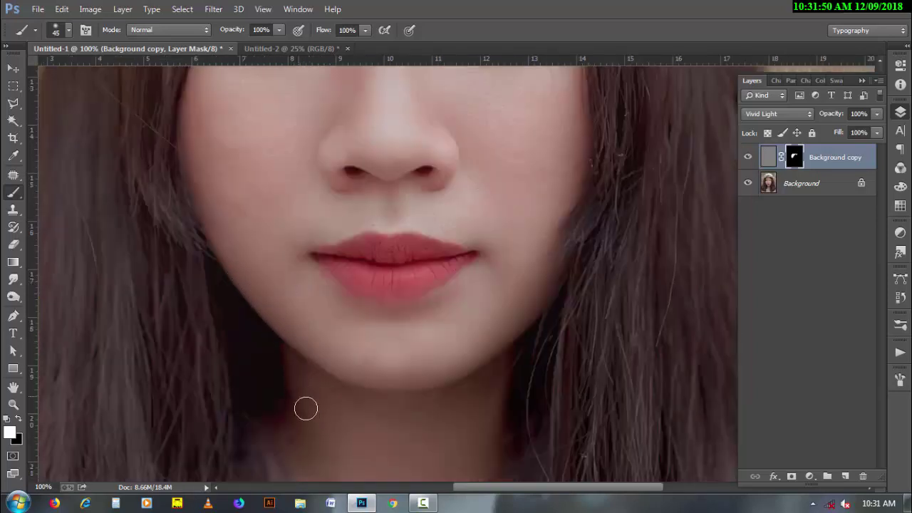
{"action": "scroll", "coordinate": [315, 241], "scroll_direction": "down", "scroll_amount": 3}
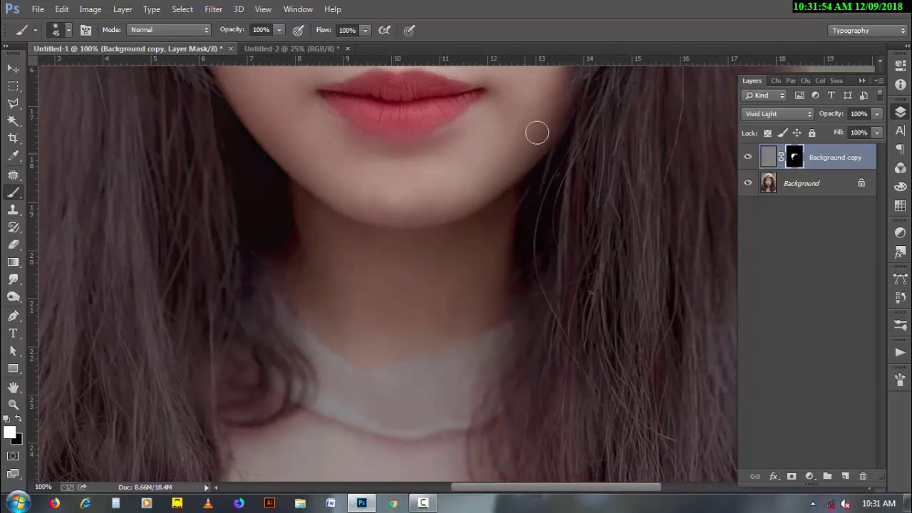
{"action": "left_click_drag", "start_coordinate": [470, 231], "coordinate": [381, 390]}
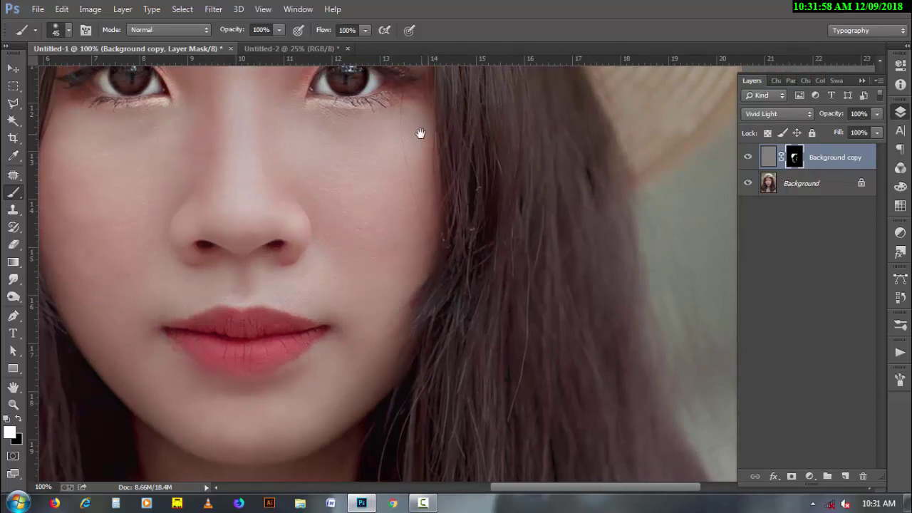
{"action": "left_click_drag", "start_coordinate": [420, 135], "coordinate": [460, 246]}
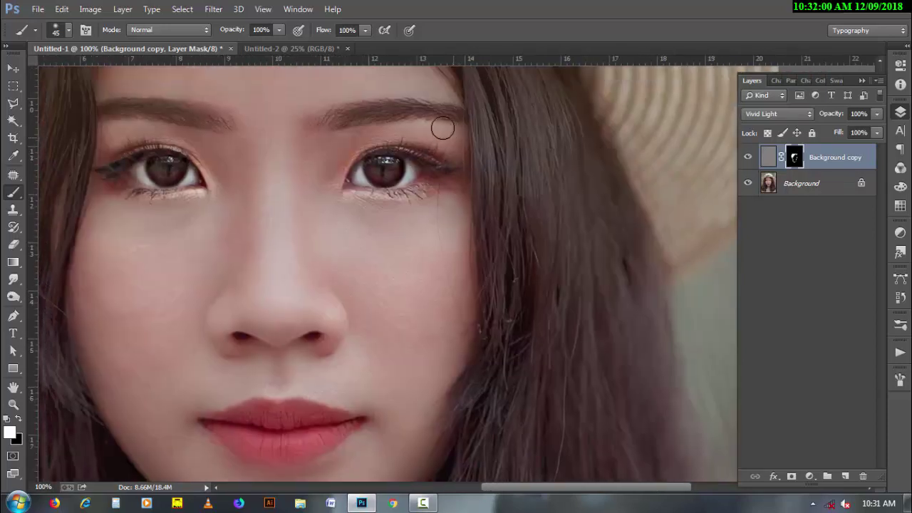
{"action": "left_click_drag", "start_coordinate": [291, 138], "coordinate": [295, 144]}
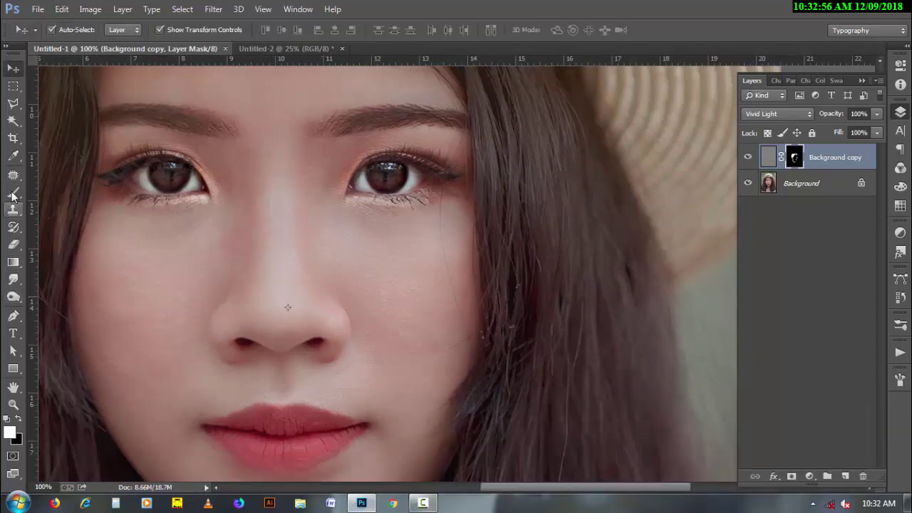
Step: Extend the smoothing mask over the right and left eyebrows
{"action": "left_click", "coordinate": [13, 194]}
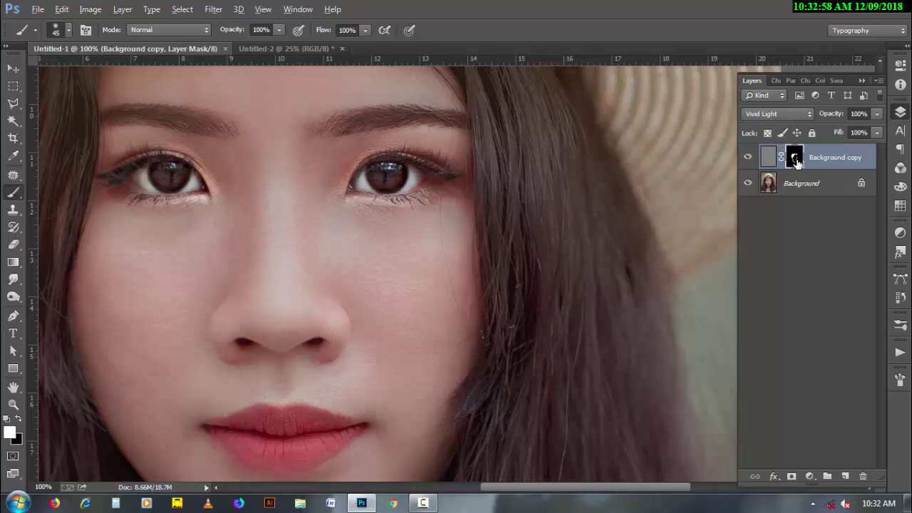
{"action": "left_click", "coordinate": [795, 159], "text": "alt"}
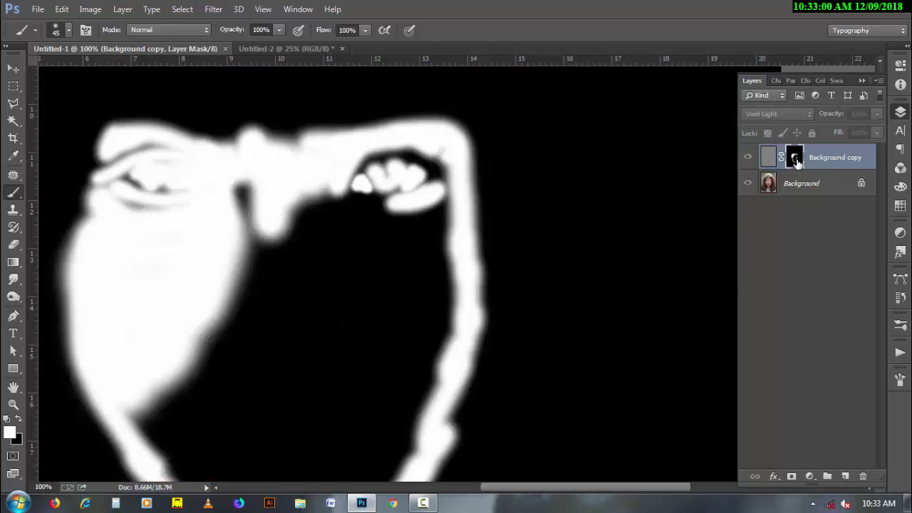
{"action": "left_click", "coordinate": [795, 158], "text": "alt"}
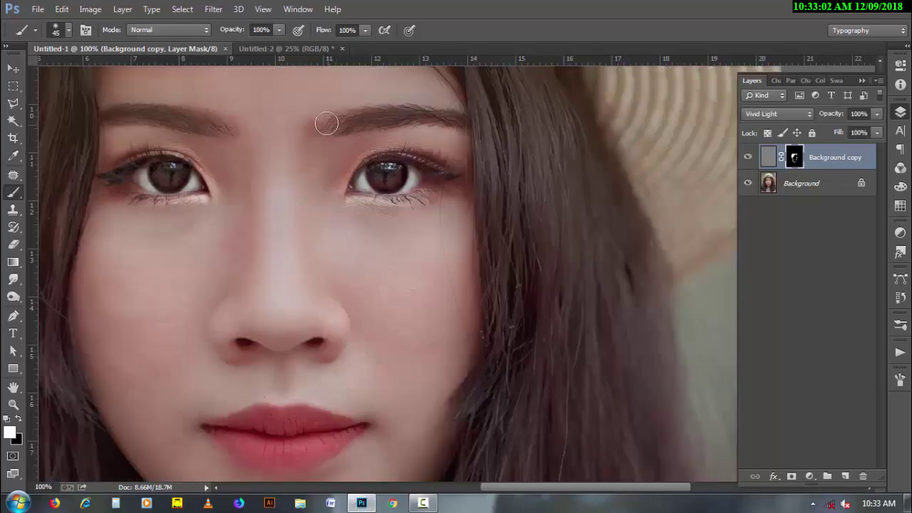
{"action": "left_click_drag", "start_coordinate": [324, 126], "coordinate": [467, 128]}
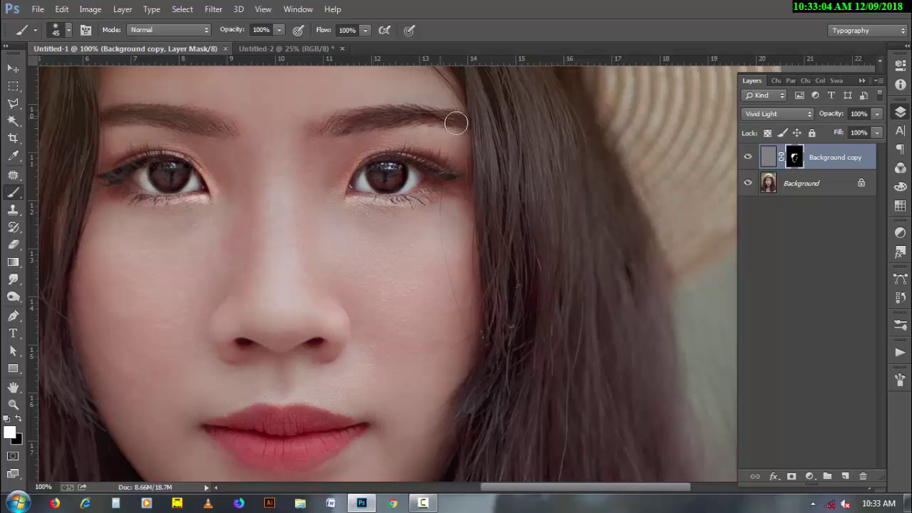
{"action": "left_click_drag", "start_coordinate": [216, 124], "coordinate": [110, 109]}
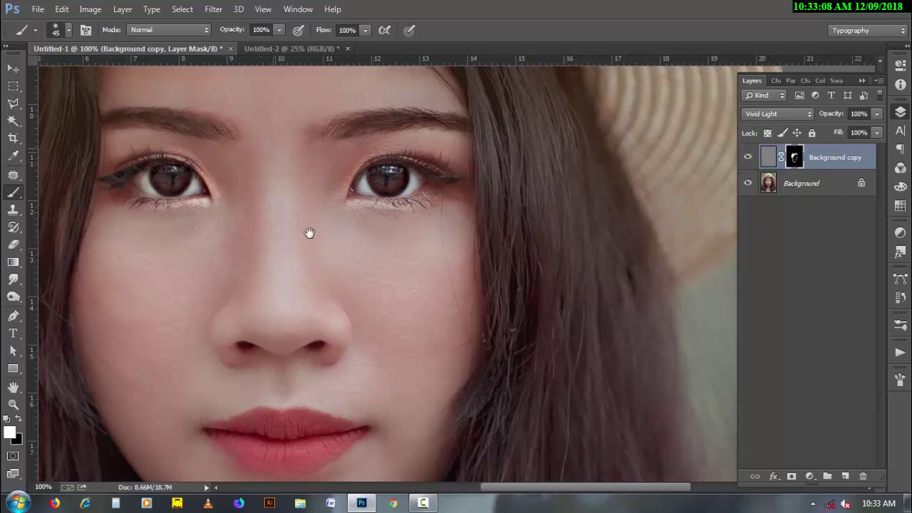
{"action": "left_click_drag", "start_coordinate": [255, 163], "coordinate": [311, 237]}
{"action": "left_click_drag", "start_coordinate": [292, 188], "coordinate": [321, 230]}
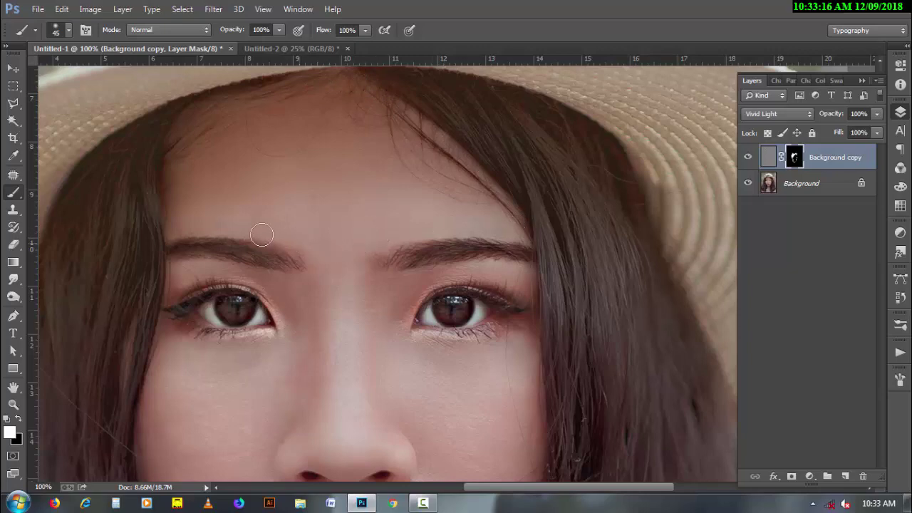
Step: On the mask view, fill the brow gaps and paint the forehead with a 70 px brush
{"action": "left_click", "coordinate": [795, 156], "text": "alt"}
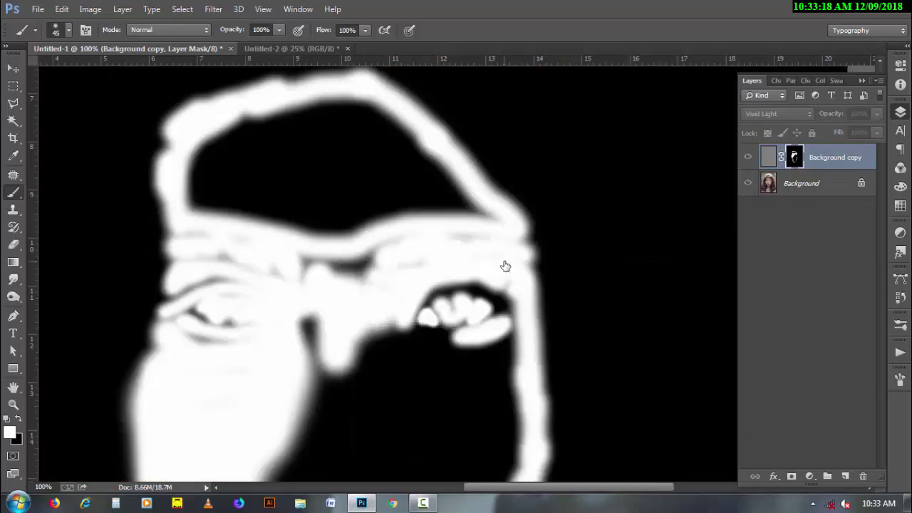
{"action": "mouse_move", "coordinate": [191, 234]}
{"action": "left_mouse_down"}
{"action": "mouse_move", "coordinate": [195, 261]}
{"action": "mouse_move", "coordinate": [277, 277]}
{"action": "mouse_move", "coordinate": [222, 232]}
{"action": "mouse_move", "coordinate": [342, 275]}
{"action": "mouse_move", "coordinate": [425, 263]}
{"action": "mouse_move", "coordinate": [422, 236]}
{"action": "mouse_move", "coordinate": [484, 230]}
{"action": "mouse_move", "coordinate": [473, 230]}
{"action": "left_mouse_up"}
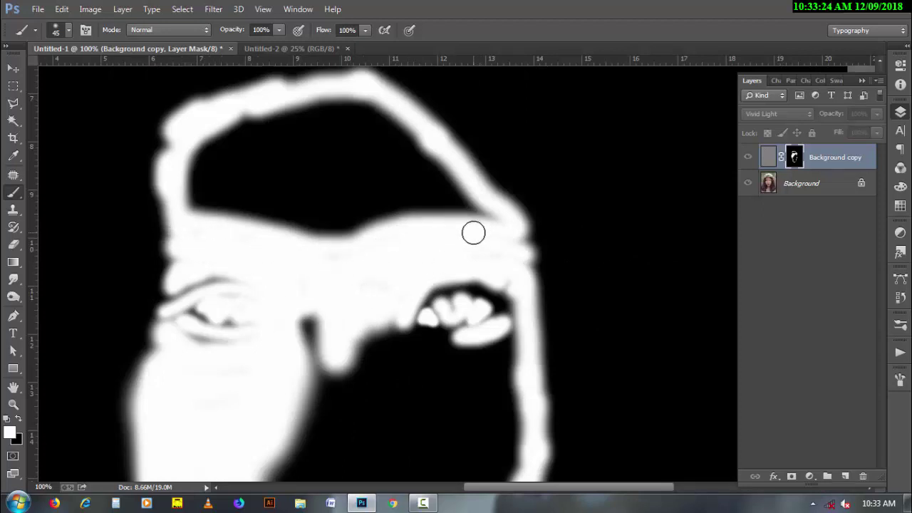
{"action": "key", "text": "bracketright"}
{"action": "key", "text": "bracketright"}
{"action": "key", "text": "bracketright"}
{"action": "mouse_move", "coordinate": [195, 142]}
{"action": "left_mouse_down"}
{"action": "mouse_move", "coordinate": [199, 200]}
{"action": "mouse_move", "coordinate": [214, 193]}
{"action": "mouse_move", "coordinate": [261, 114]}
{"action": "mouse_move", "coordinate": [257, 227]}
{"action": "mouse_move", "coordinate": [298, 102]}
{"action": "mouse_move", "coordinate": [384, 111]}
{"action": "mouse_move", "coordinate": [452, 181]}
{"action": "mouse_move", "coordinate": [433, 191]}
{"action": "mouse_move", "coordinate": [240, 149]}
{"action": "mouse_move", "coordinate": [310, 155]}
{"action": "mouse_move", "coordinate": [363, 132]}
{"action": "mouse_move", "coordinate": [274, 191]}
{"action": "mouse_move", "coordinate": [382, 230]}
{"action": "mouse_move", "coordinate": [360, 179]}
{"action": "mouse_move", "coordinate": [387, 202]}
{"action": "mouse_move", "coordinate": [298, 211]}
{"action": "left_mouse_up"}
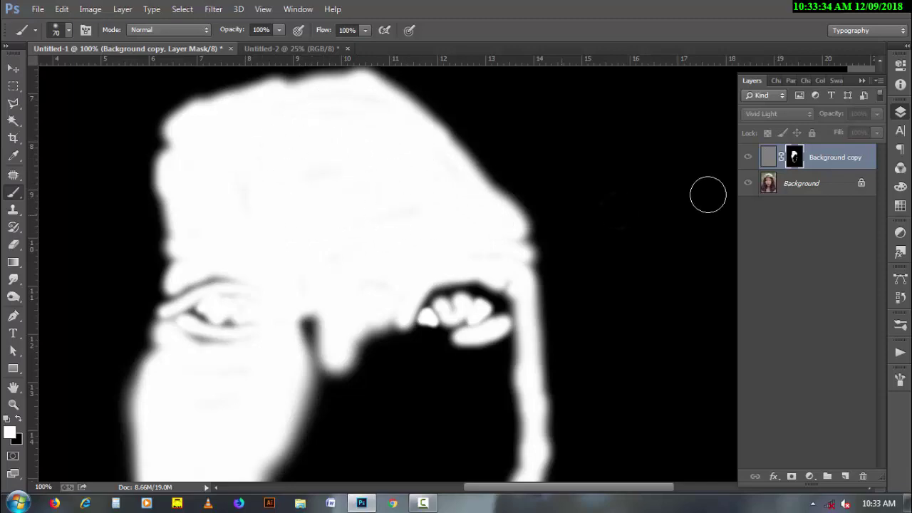
{"action": "left_click", "coordinate": [794, 160], "text": "alt"}
Step: Extend the smoothing over the lips, comparing with the layer hidden and shown
{"action": "scroll", "coordinate": [435, 264], "scroll_direction": "down", "scroll_amount": 3}
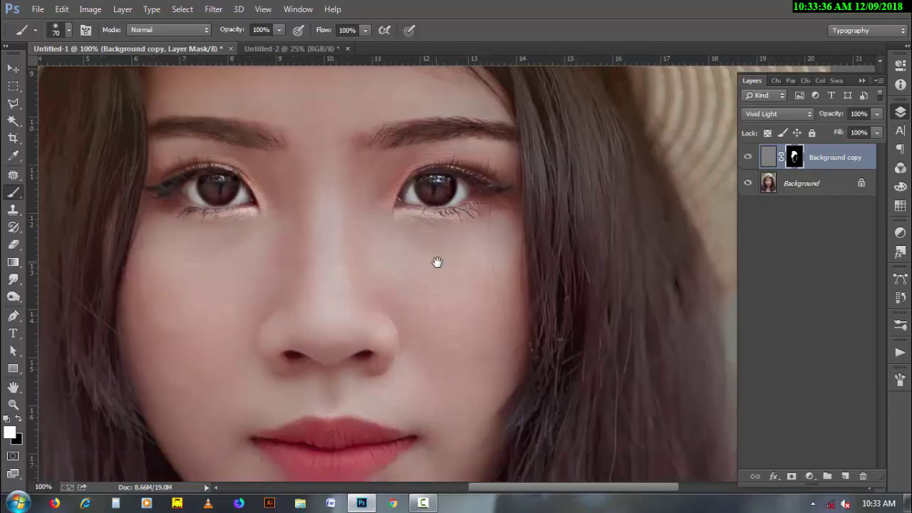
{"action": "scroll", "coordinate": [369, 324], "scroll_direction": "down", "scroll_amount": 3}
{"action": "left_click_drag", "start_coordinate": [364, 326], "coordinate": [350, 320]}
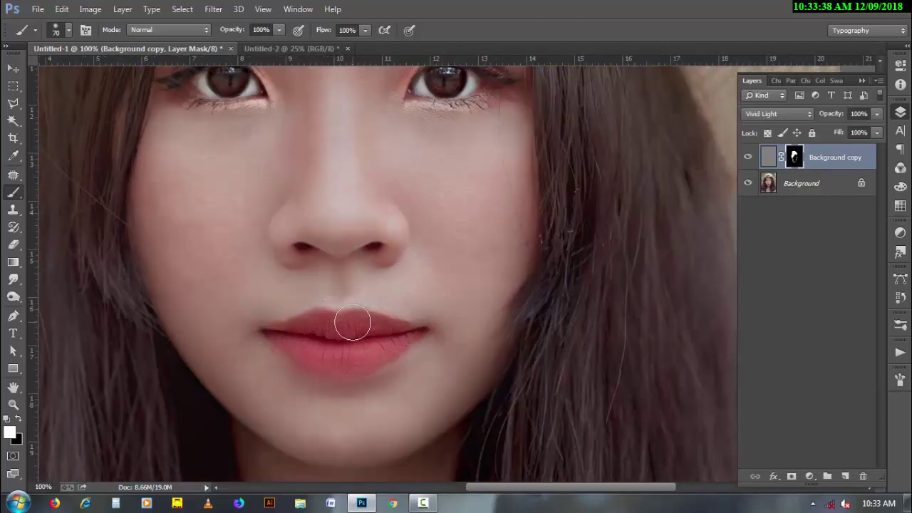
{"action": "left_click", "coordinate": [748, 158]}
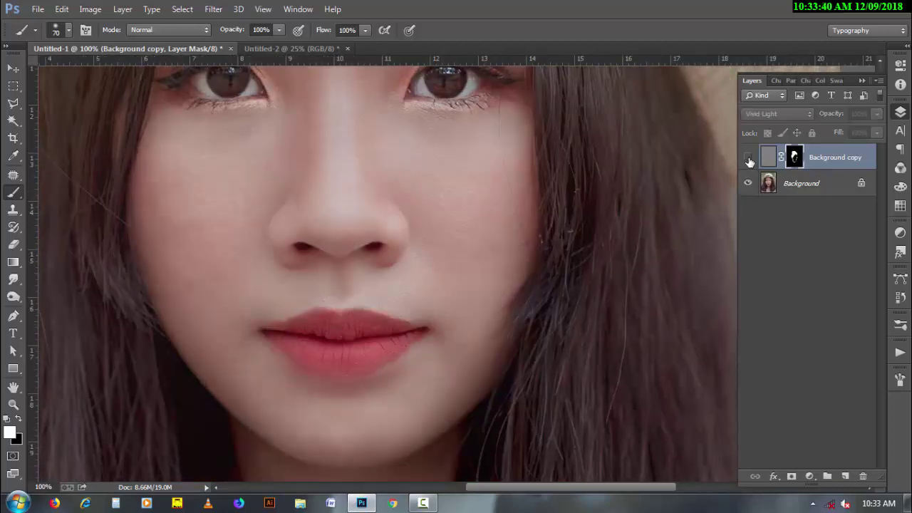
{"action": "left_click", "coordinate": [748, 157]}
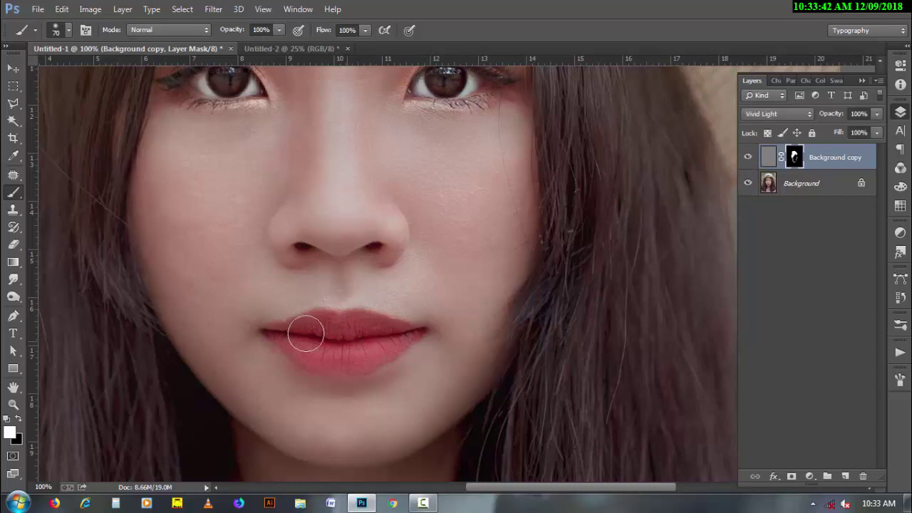
{"action": "key", "text": "bracketright"}
{"action": "key", "text": "bracketright"}
{"action": "key", "text": "bracketright"}
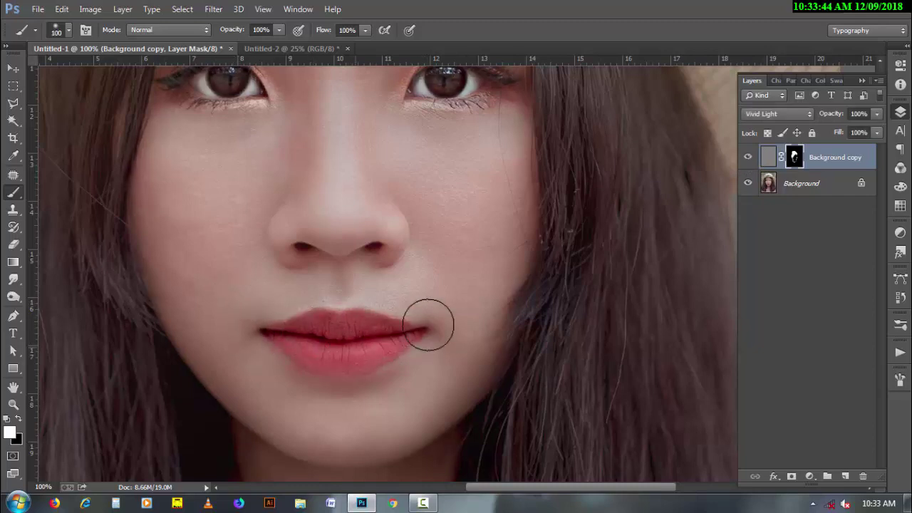
Step: Fill the mask around the lips, mouth, nostril shadows and eye creases with a 100 px brush
{"action": "left_click", "coordinate": [794, 157], "text": "alt"}
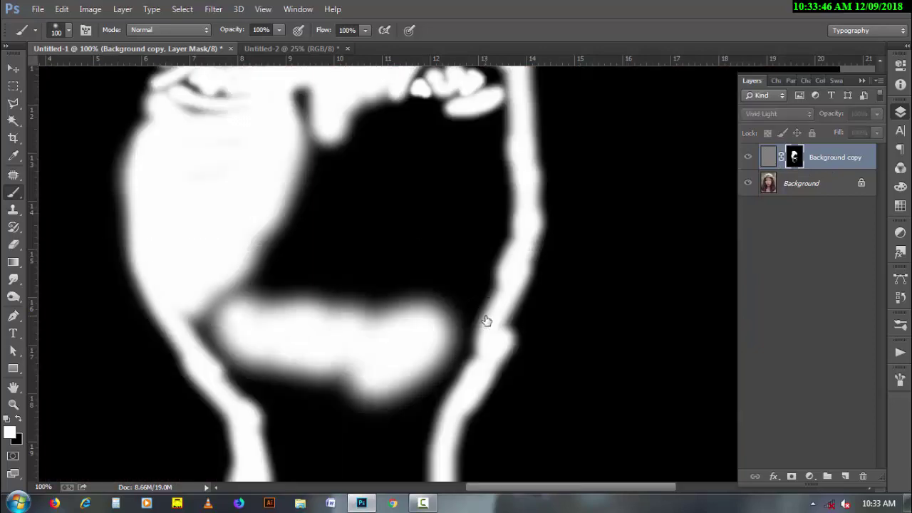
{"action": "mouse_move", "coordinate": [464, 325]}
{"action": "left_mouse_down"}
{"action": "mouse_move", "coordinate": [280, 328]}
{"action": "mouse_move", "coordinate": [206, 302]}
{"action": "mouse_move", "coordinate": [238, 366]}
{"action": "mouse_move", "coordinate": [411, 397]}
{"action": "mouse_move", "coordinate": [421, 421]}
{"action": "mouse_move", "coordinate": [264, 271]}
{"action": "mouse_move", "coordinate": [288, 292]}
{"action": "mouse_move", "coordinate": [297, 116]}
{"action": "mouse_move", "coordinate": [321, 218]}
{"action": "mouse_move", "coordinate": [375, 169]}
{"action": "mouse_move", "coordinate": [428, 168]}
{"action": "mouse_move", "coordinate": [348, 275]}
{"action": "mouse_move", "coordinate": [401, 209]}
{"action": "mouse_move", "coordinate": [452, 206]}
{"action": "mouse_move", "coordinate": [407, 312]}
{"action": "mouse_move", "coordinate": [484, 287]}
{"action": "mouse_move", "coordinate": [484, 171]}
{"action": "mouse_move", "coordinate": [498, 215]}
{"action": "mouse_move", "coordinate": [481, 192]}
{"action": "mouse_move", "coordinate": [466, 281]}
{"action": "left_mouse_up"}
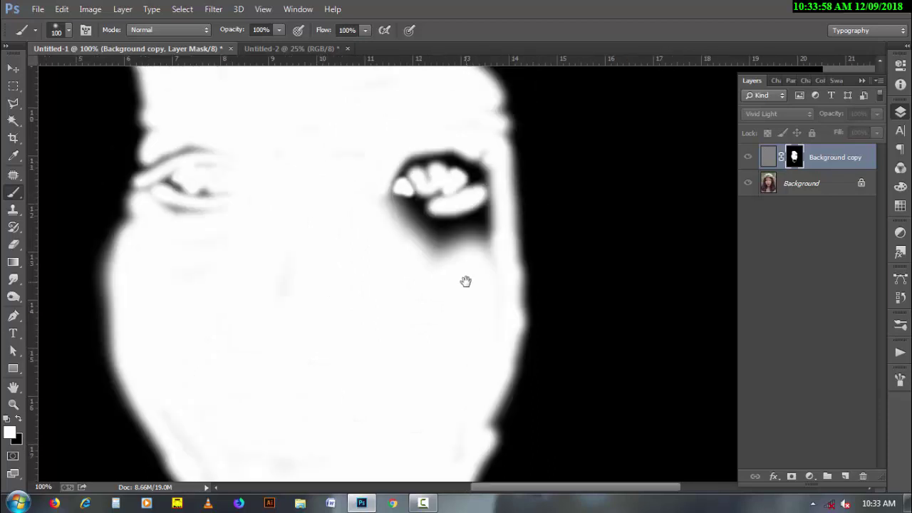
{"action": "mouse_move", "coordinate": [483, 249]}
{"action": "left_mouse_down"}
{"action": "mouse_move", "coordinate": [463, 150]}
{"action": "mouse_move", "coordinate": [406, 147]}
{"action": "mouse_move", "coordinate": [380, 178]}
{"action": "left_mouse_up"}
{"action": "left_click_drag", "start_coordinate": [190, 130], "coordinate": [207, 173]}
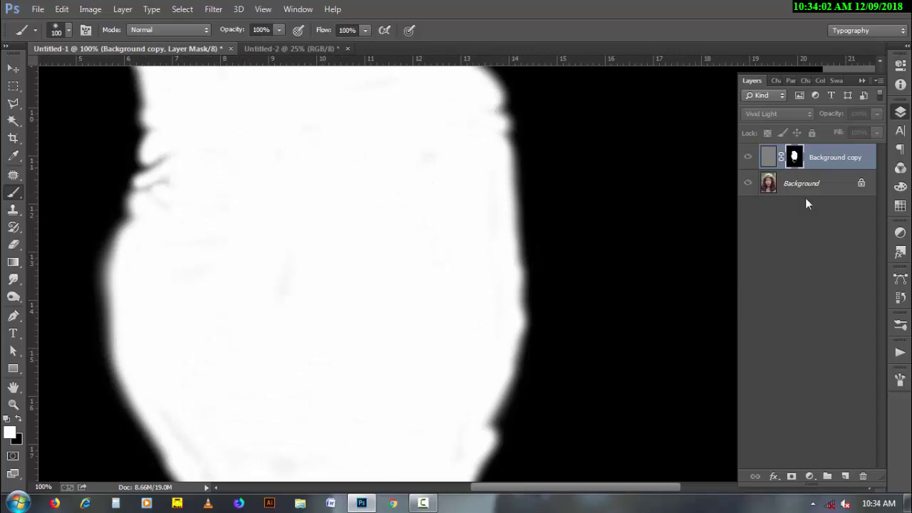
{"action": "left_click", "coordinate": [795, 158], "text": "alt"}
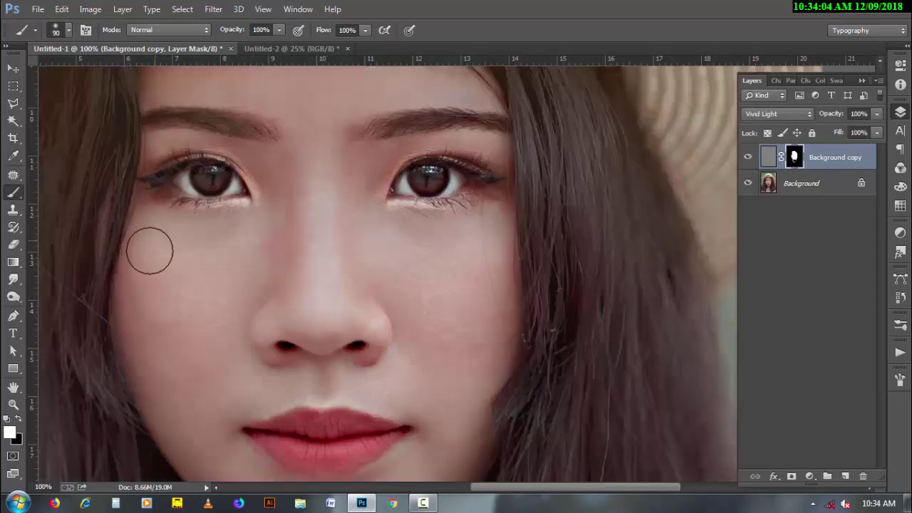
{"action": "key", "text": "bracketleft"}
{"action": "key", "text": "bracketleft"}
{"action": "key", "text": "bracketleft"}
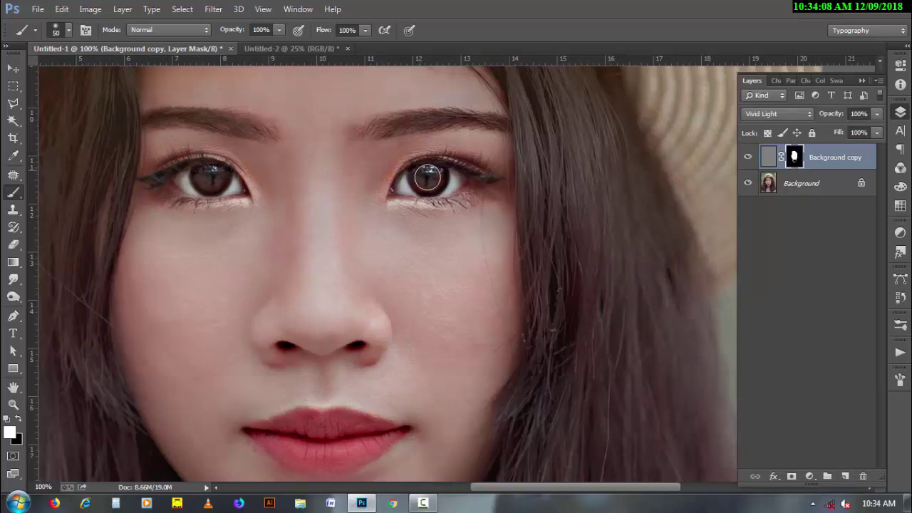
Step: Zoom out to check the whole face, then return to full size on the eyes and nose
{"action": "scroll", "coordinate": [357, 369], "scroll_direction": "down", "scroll_amount": 5}
{"action": "left_click", "coordinate": [357, 368], "text": "ctrl+alt"}
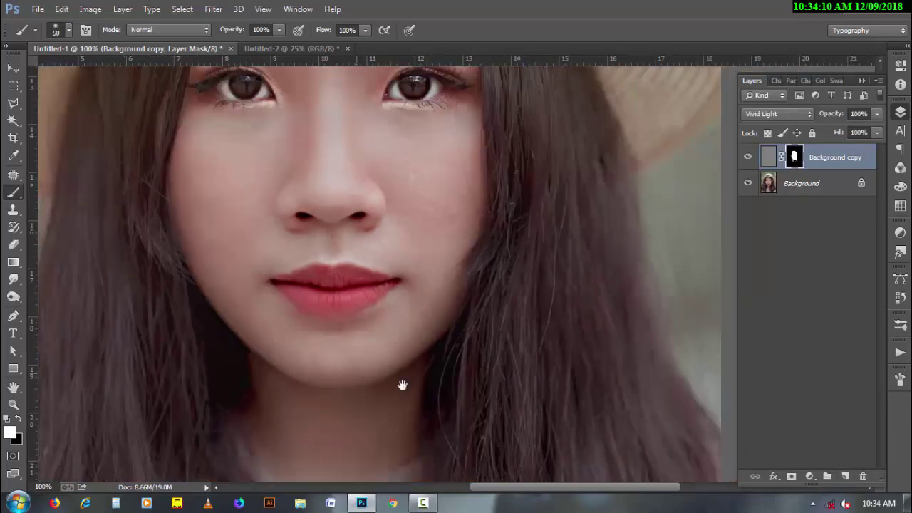
{"action": "left_click", "coordinate": [388, 324], "text": "ctrl+alt"}
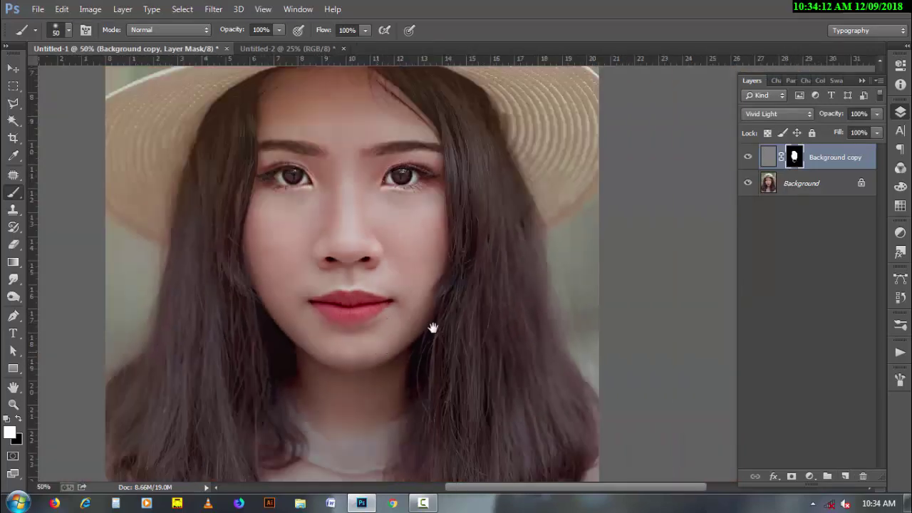
{"action": "scroll", "coordinate": [439, 319], "scroll_direction": "left", "scroll_amount": 2}
{"action": "scroll", "coordinate": [430, 306], "scroll_direction": "down", "scroll_amount": 6}
{"action": "left_click_drag", "start_coordinate": [430, 307], "coordinate": [407, 413]}
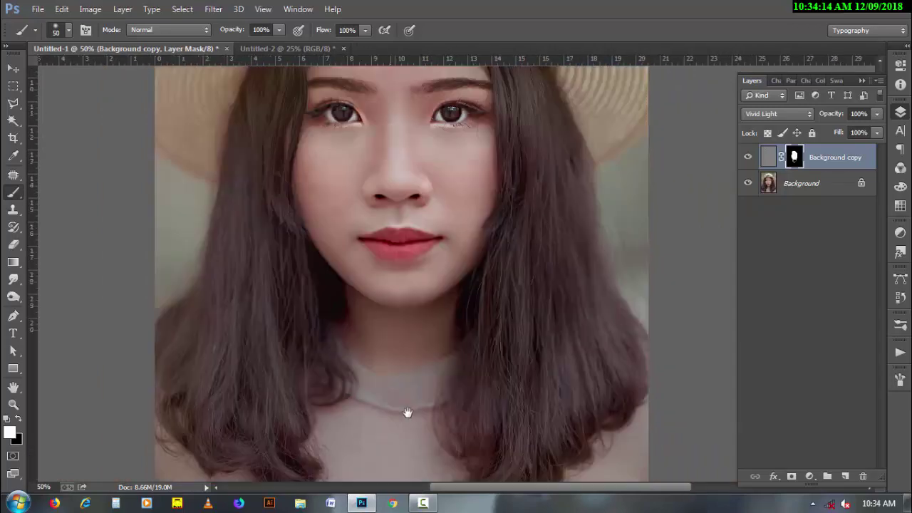
{"action": "left_click", "coordinate": [416, 233], "text": "ctrl"}
{"action": "scroll", "coordinate": [406, 299], "scroll_direction": "up", "scroll_amount": 1}
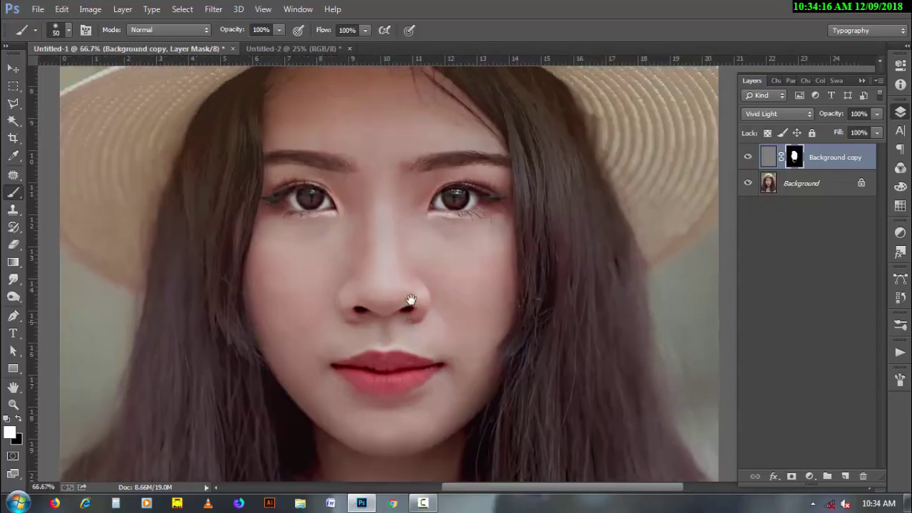
{"action": "scroll", "coordinate": [449, 287], "scroll_direction": "up", "scroll_amount": 1}
{"action": "left_click_drag", "start_coordinate": [450, 290], "coordinate": [431, 253]}
{"action": "left_click", "coordinate": [425, 279], "text": "ctrl"}
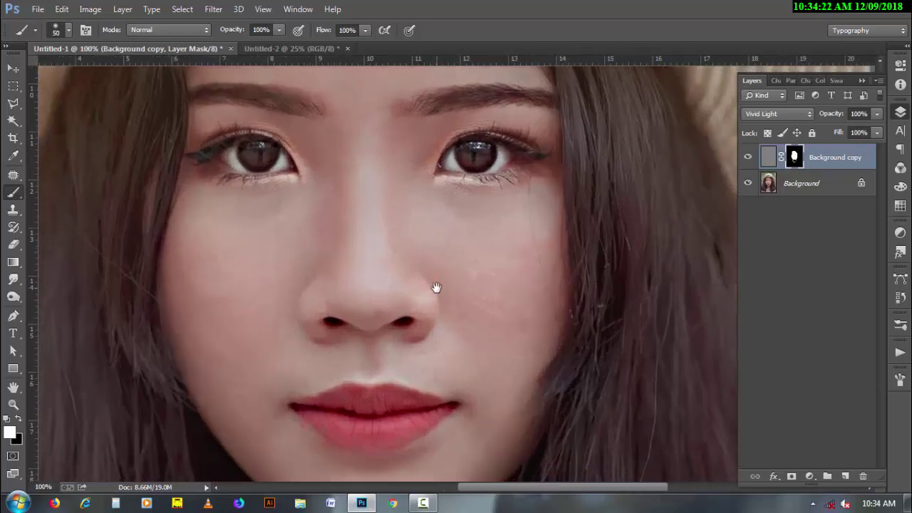
{"action": "left_click", "coordinate": [748, 158]}
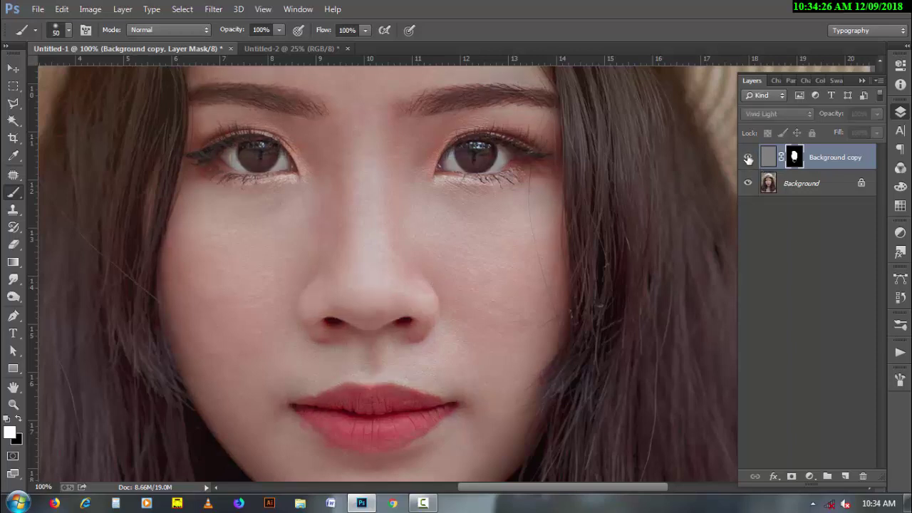
{"action": "left_click", "coordinate": [748, 159]}
{"action": "left_click", "coordinate": [749, 158]}
{"action": "left_click", "coordinate": [748, 158]}
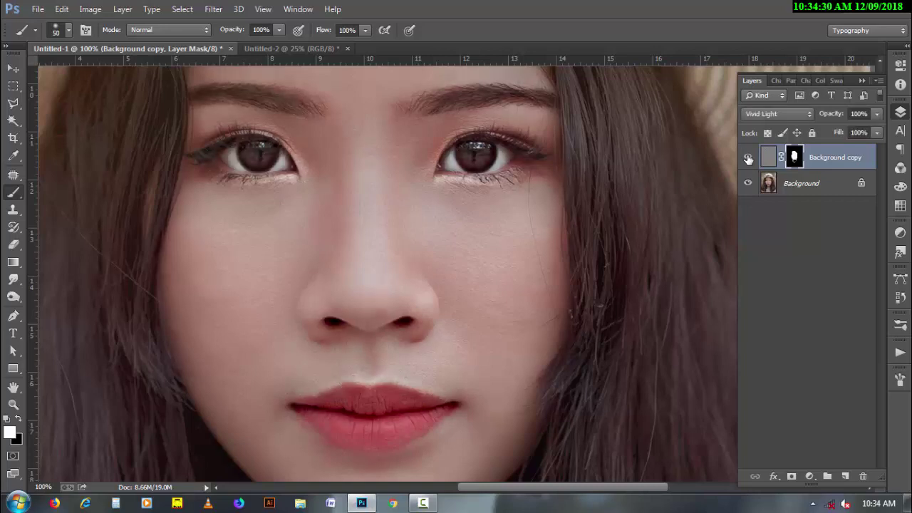
{"action": "left_click", "coordinate": [748, 158]}
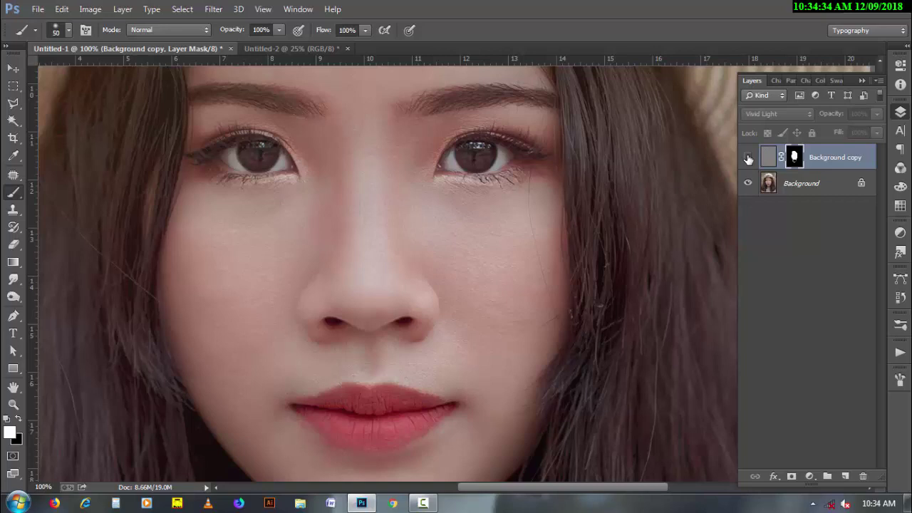
{"action": "left_click", "coordinate": [748, 158]}
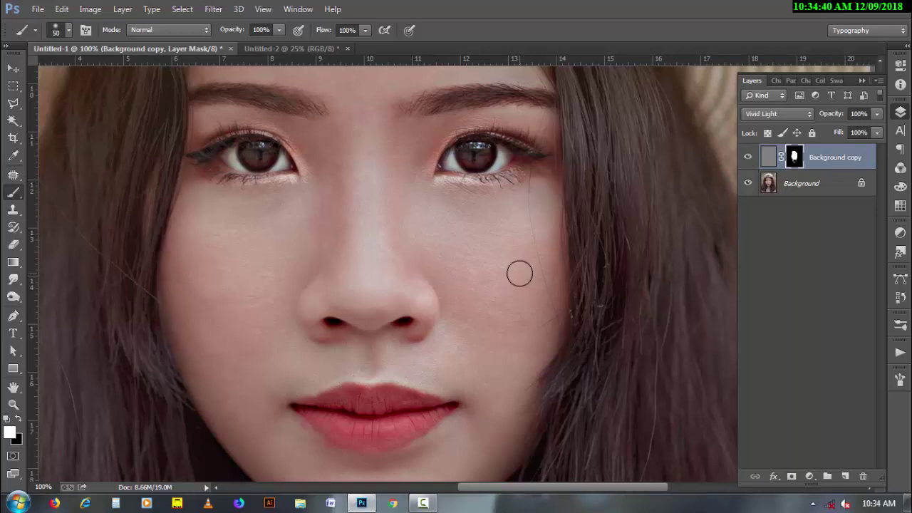
{"action": "key", "text": "ctrl+0"}
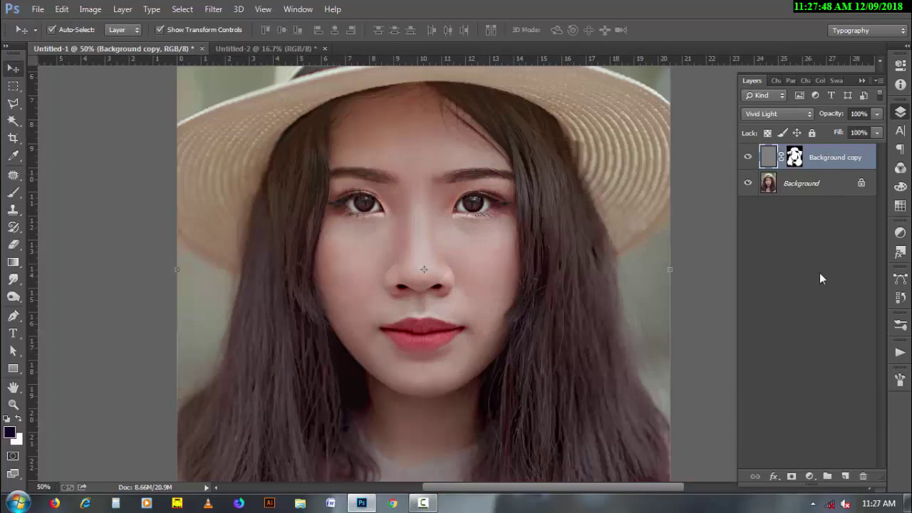
Step: Stamp all visible layers into Layer 1 and make two copies of it
{"action": "key", "text": "ctrl+shift+alt+e"}
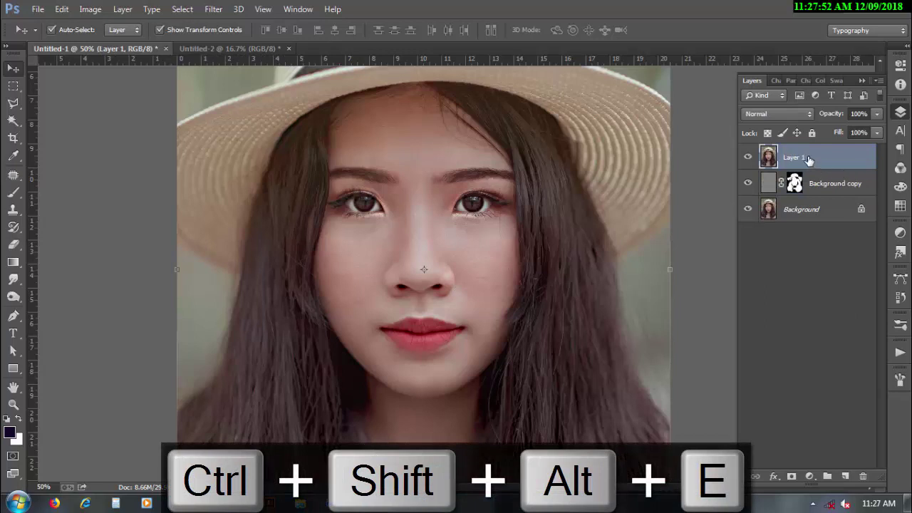
{"action": "left_click_drag", "start_coordinate": [809, 160], "coordinate": [845, 476]}
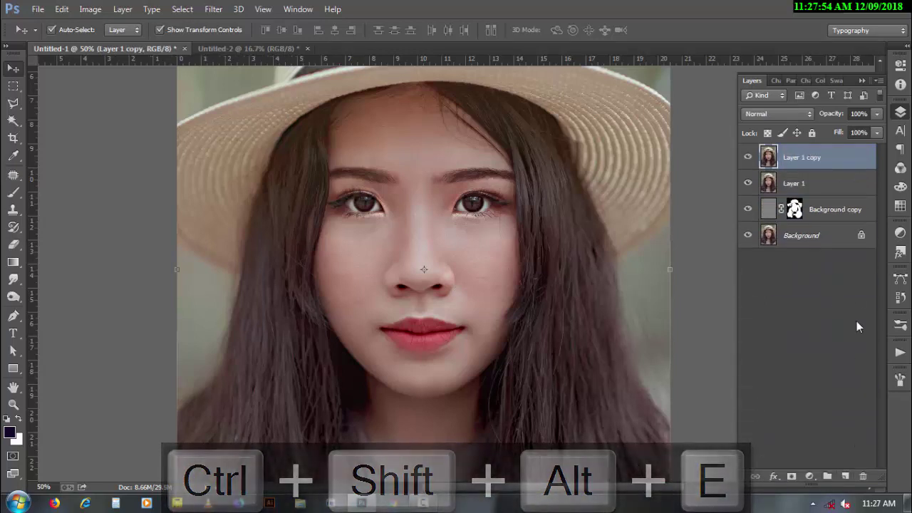
{"action": "left_click_drag", "start_coordinate": [817, 160], "coordinate": [845, 476]}
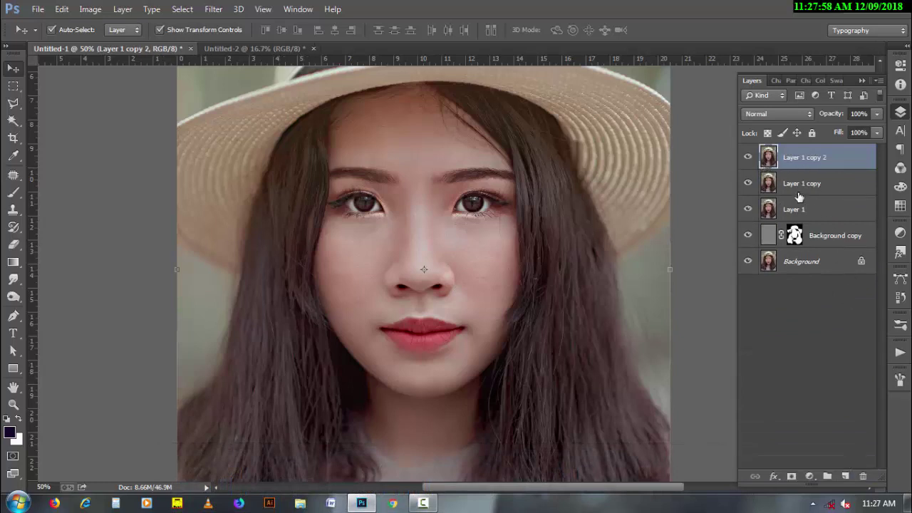
Step: Rename the copies DODGE and BURN, hide BURN, and select DODGE
{"action": "double_click", "coordinate": [800, 186]}
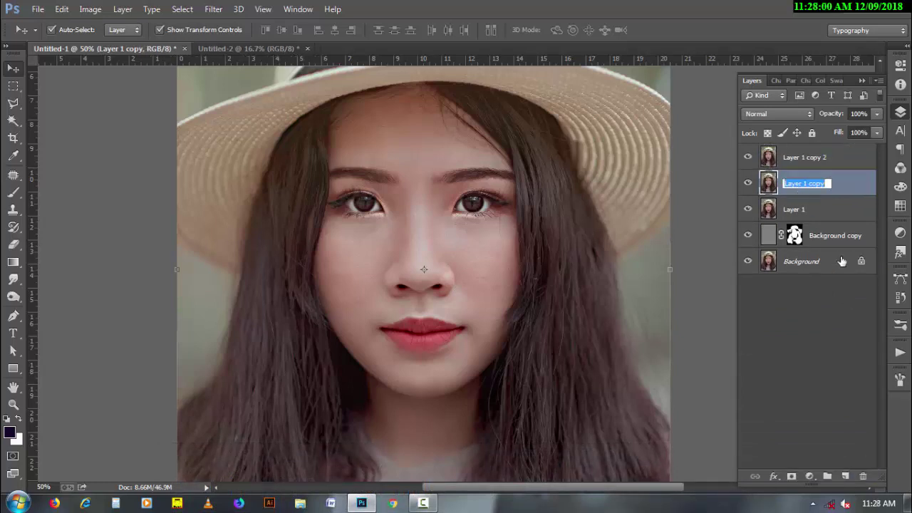
{"action": "type", "text": "DODGE"}
{"action": "left_click", "coordinate": [850, 158]}
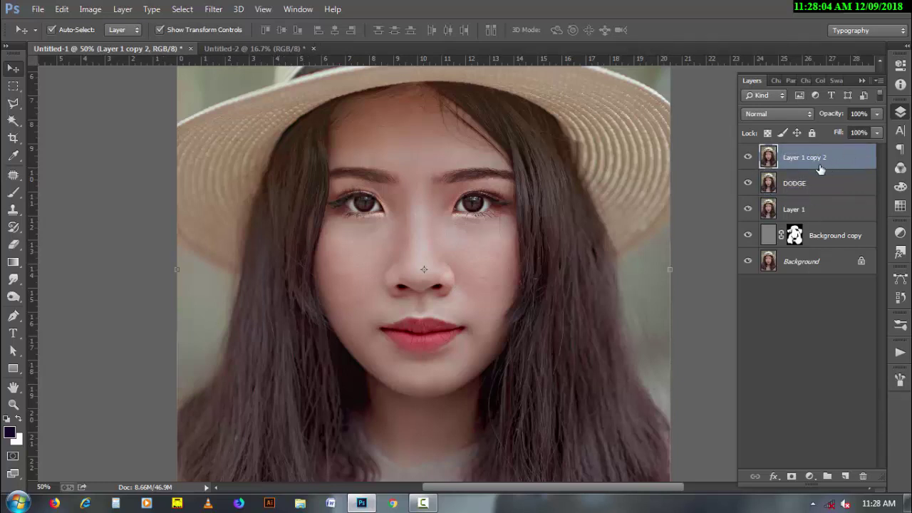
{"action": "double_click", "coordinate": [811, 161]}
{"action": "type", "text": "BL"}
{"action": "left_click", "coordinate": [855, 159]}
{"action": "left_click", "coordinate": [747, 157]}
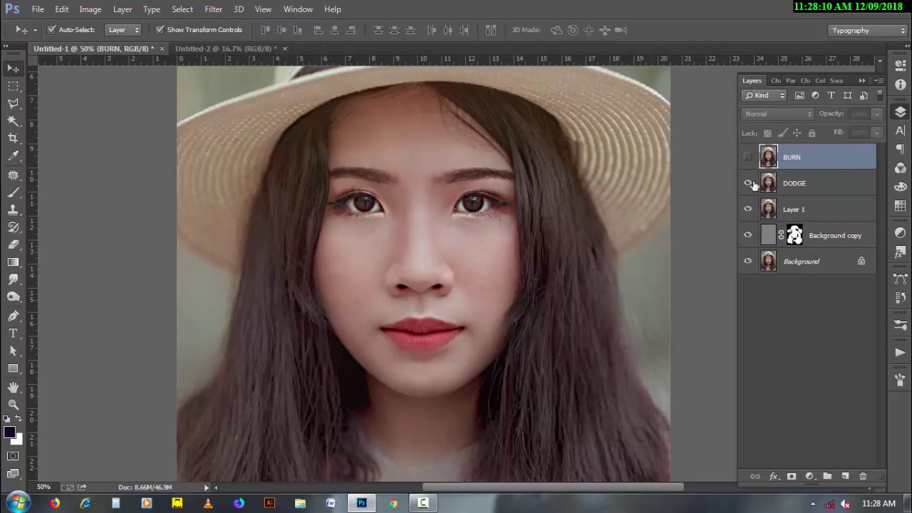
{"action": "left_click", "coordinate": [814, 191]}
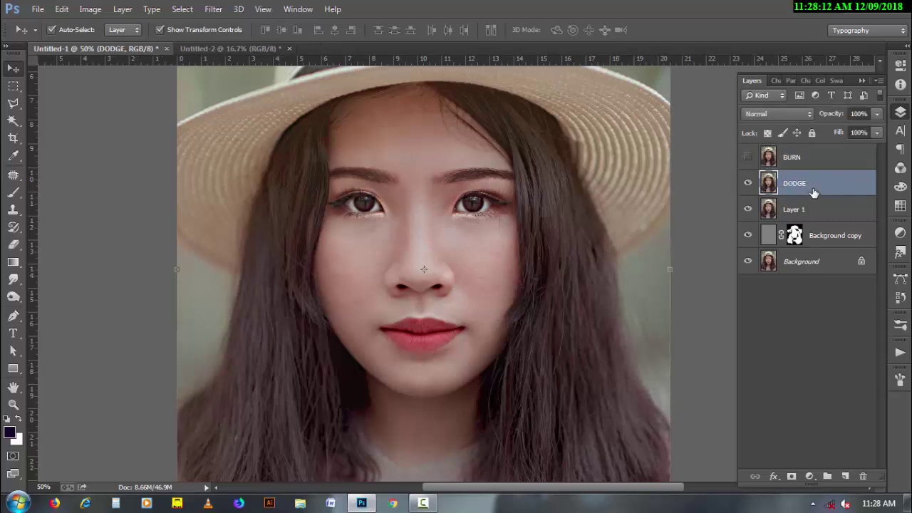
{"action": "left_click", "coordinate": [772, 112]}
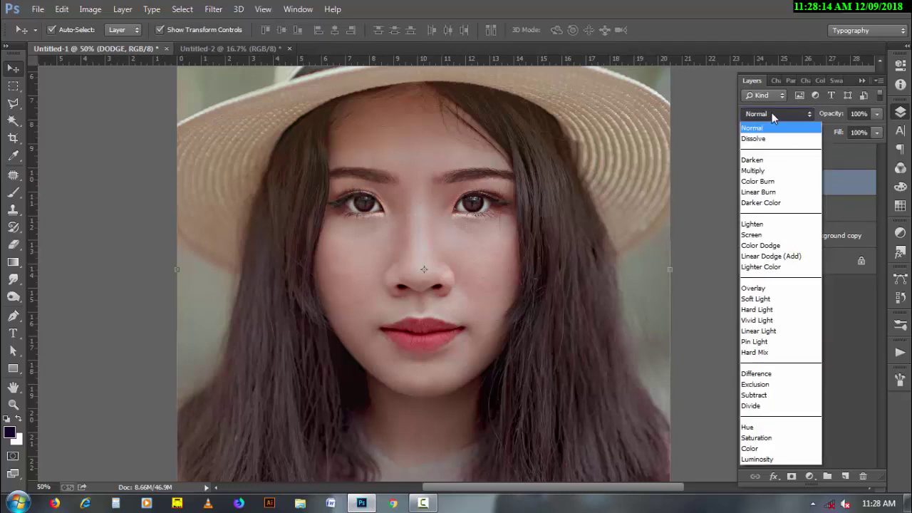
Step: Set DODGE to Screen and split its Underlying Layer Blend If sliders to spare the shadows
{"action": "left_click", "coordinate": [775, 235]}
{"action": "left_click", "coordinate": [790, 345]}
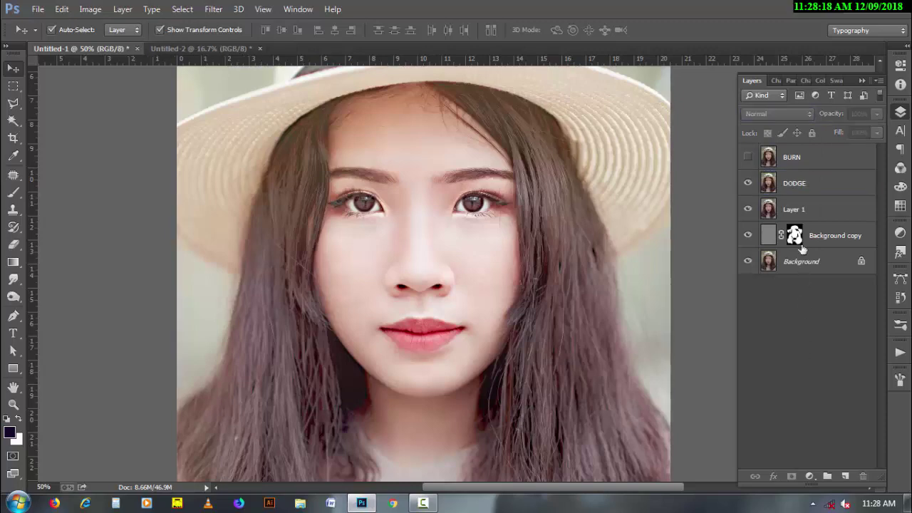
{"action": "left_click", "coordinate": [796, 187]}
{"action": "right_click", "coordinate": [796, 187]}
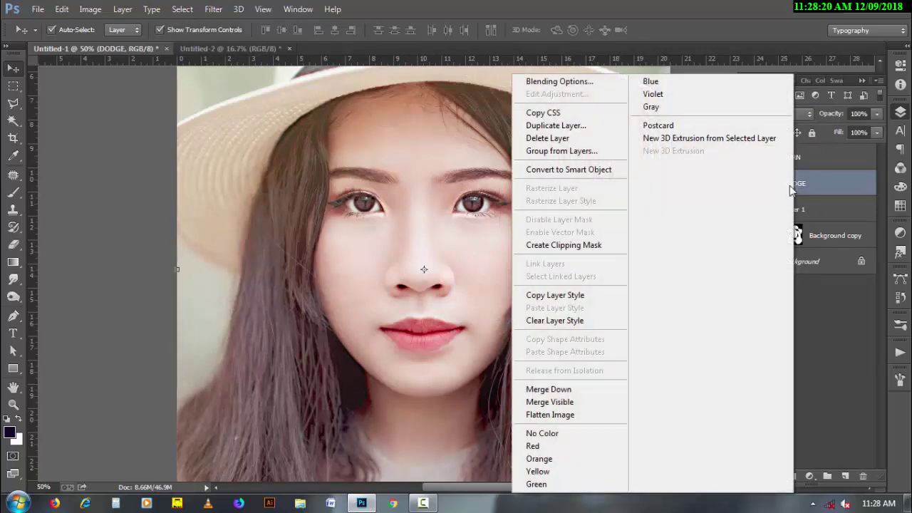
{"action": "left_click", "coordinate": [620, 81]}
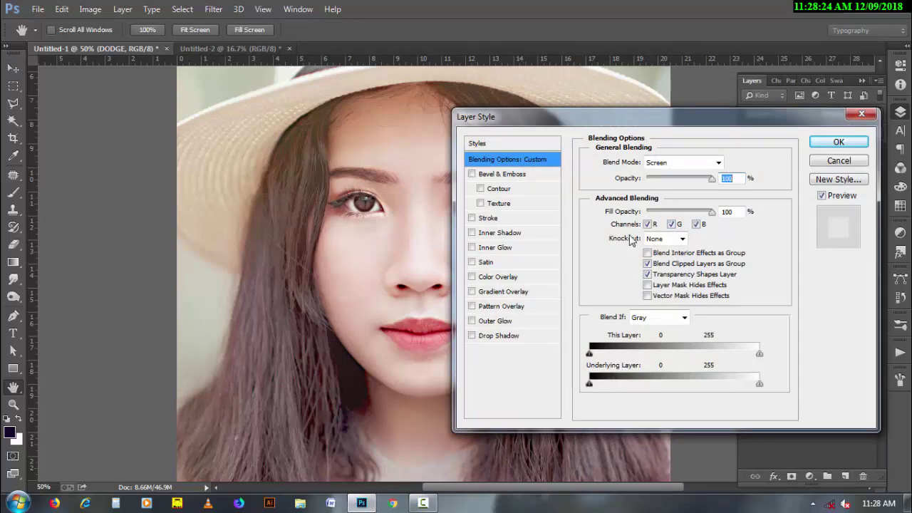
{"action": "left_click_drag", "start_coordinate": [478, 120], "coordinate": [562, 109]}
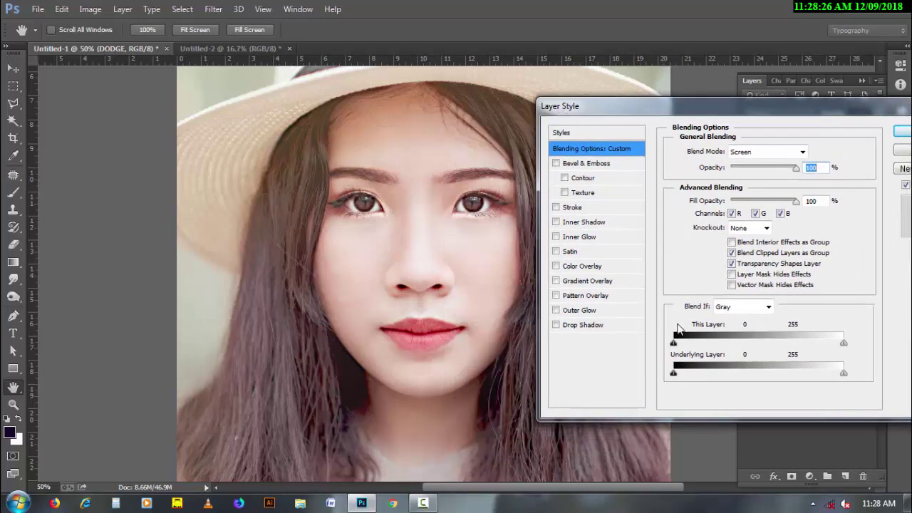
{"action": "left_click_drag", "start_coordinate": [673, 372], "coordinate": [795, 374]}
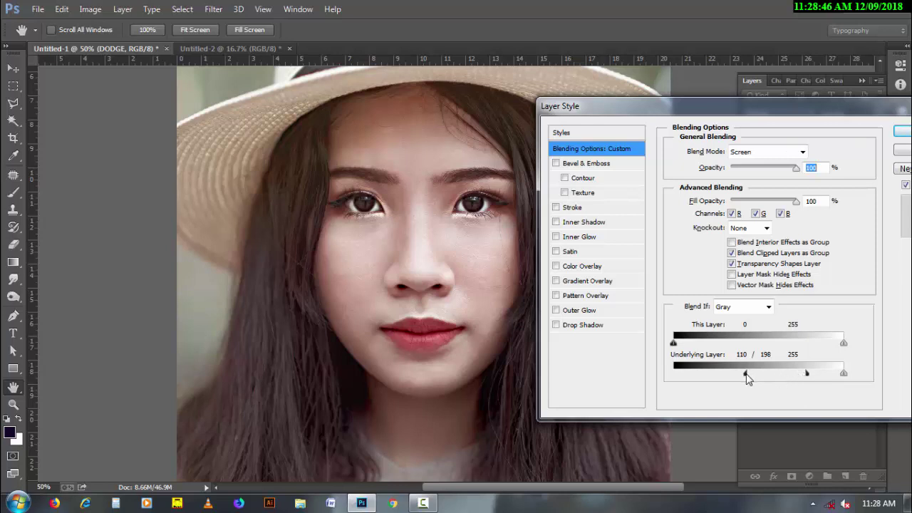
{"action": "left_click_drag", "start_coordinate": [746, 374], "coordinate": [757, 375]}
{"action": "left_click", "coordinate": [902, 132]}
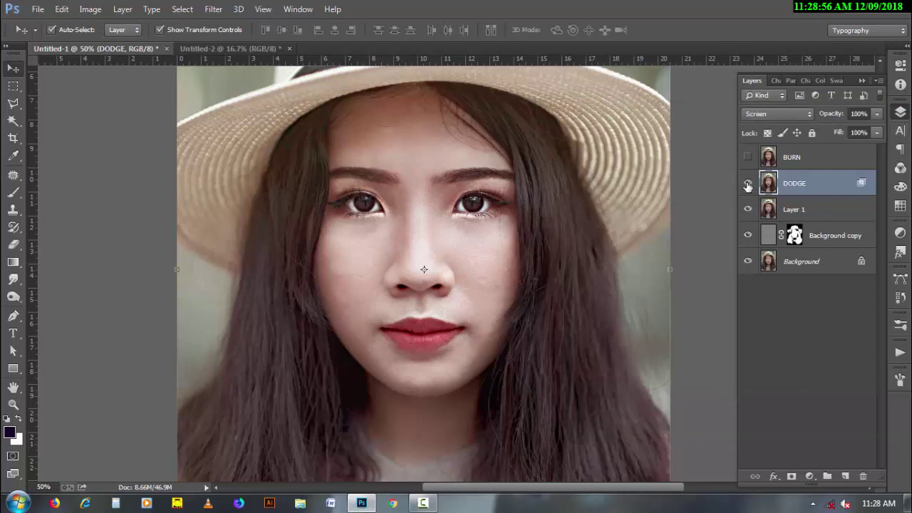
Step: Compare DODGE on and off, then fine-tune its Underlying Blend If values to 92 and 206/255
{"action": "left_click", "coordinate": [747, 185]}
{"action": "left_click", "coordinate": [748, 185]}
{"action": "left_click", "coordinate": [748, 185]}
{"action": "left_click", "coordinate": [747, 186]}
{"action": "double_click", "coordinate": [861, 184]}
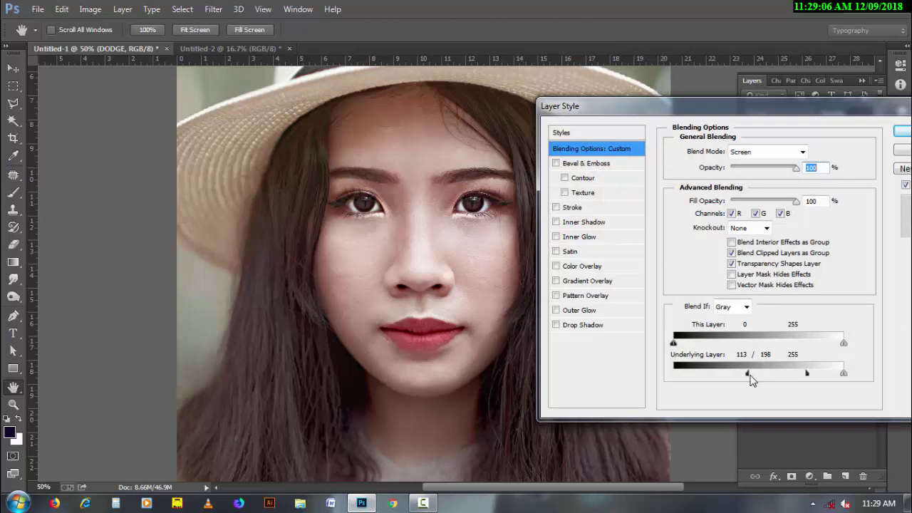
{"action": "mouse_move", "coordinate": [748, 377]}
{"action": "left_mouse_down"}
{"action": "mouse_move", "coordinate": [757, 378]}
{"action": "mouse_move", "coordinate": [738, 377]}
{"action": "left_mouse_up"}
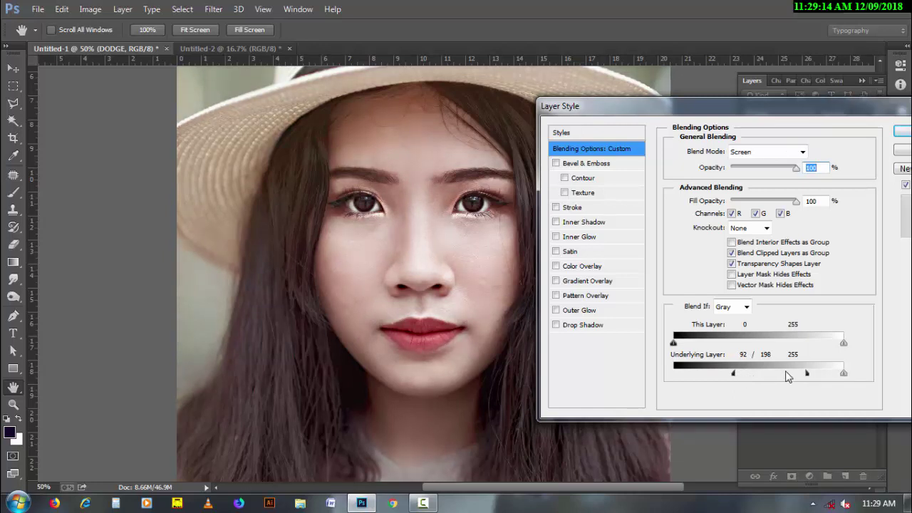
{"action": "mouse_move", "coordinate": [807, 373]}
{"action": "left_mouse_down"}
{"action": "mouse_move", "coordinate": [792, 373]}
{"action": "mouse_move", "coordinate": [809, 373]}
{"action": "left_mouse_up"}
Step: Apply the revised DODGE settings, then show BURN and set it to Multiply
{"action": "left_click", "coordinate": [902, 132]}
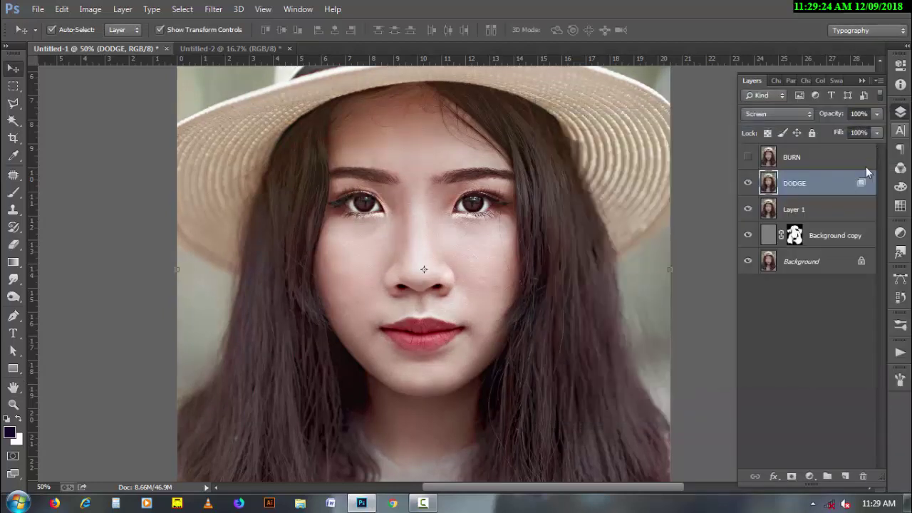
{"action": "left_click", "coordinate": [807, 158]}
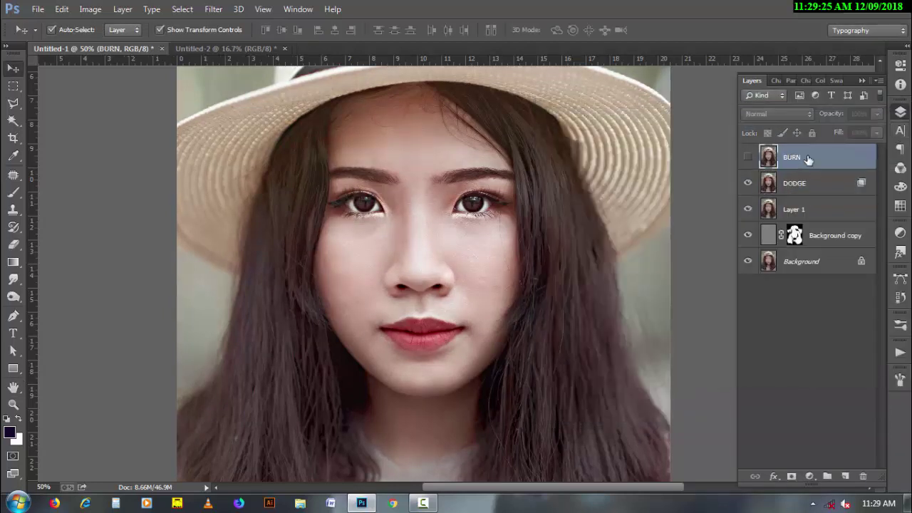
{"action": "left_click", "coordinate": [748, 157]}
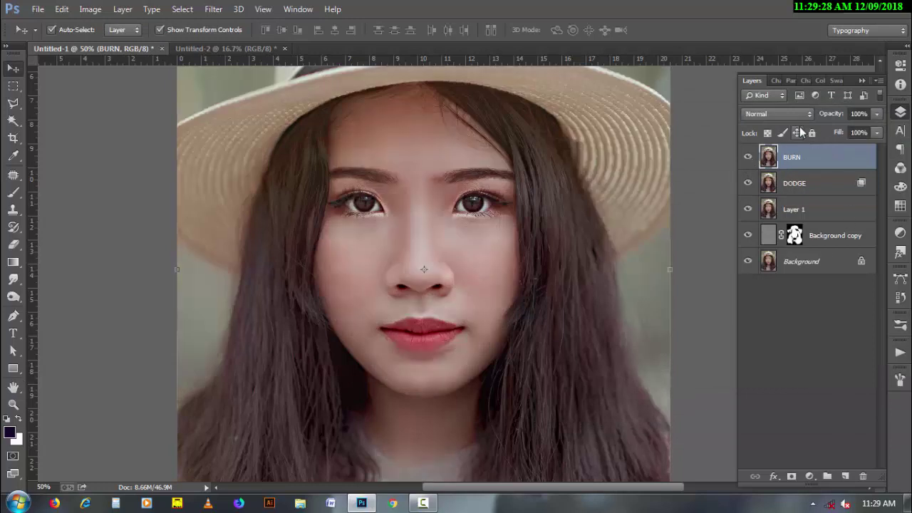
{"action": "left_click", "coordinate": [796, 115]}
{"action": "left_click", "coordinate": [790, 169]}
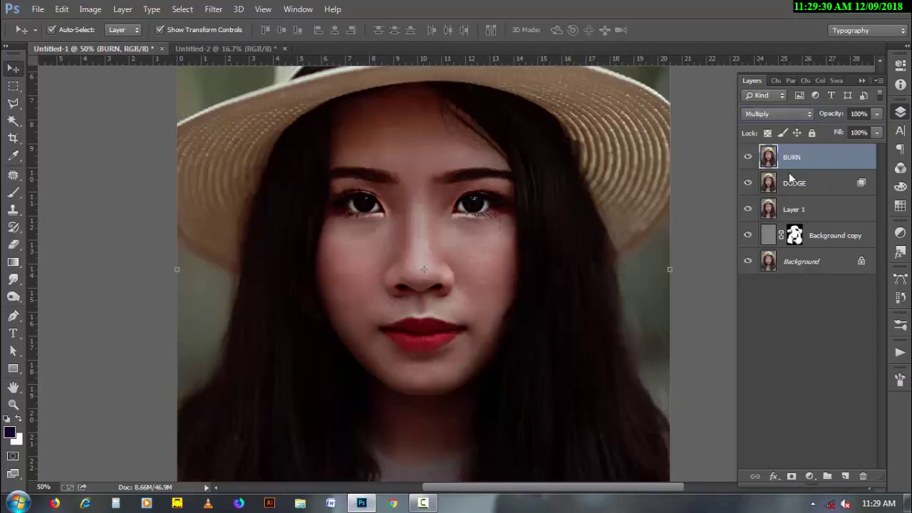
{"action": "left_click", "coordinate": [808, 345]}
{"action": "left_click", "coordinate": [800, 161]}
{"action": "right_click", "coordinate": [800, 161]}
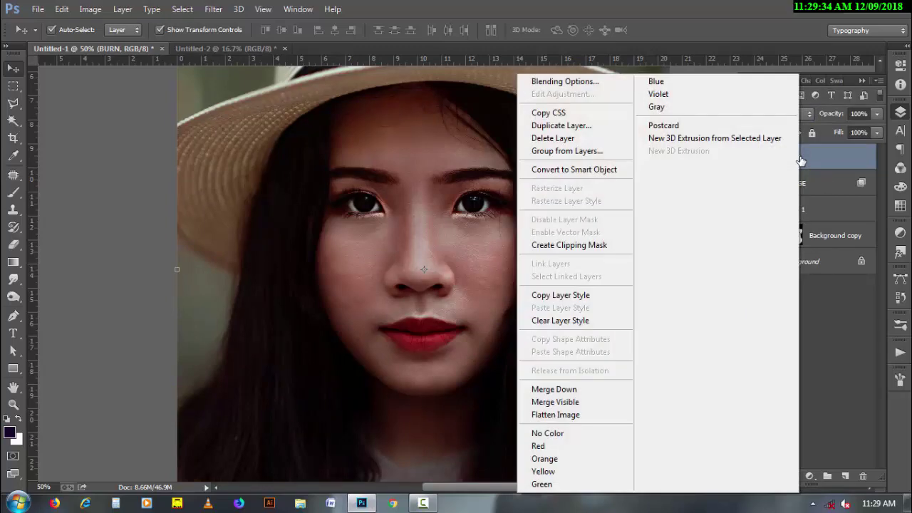
{"action": "left_click", "coordinate": [622, 85]}
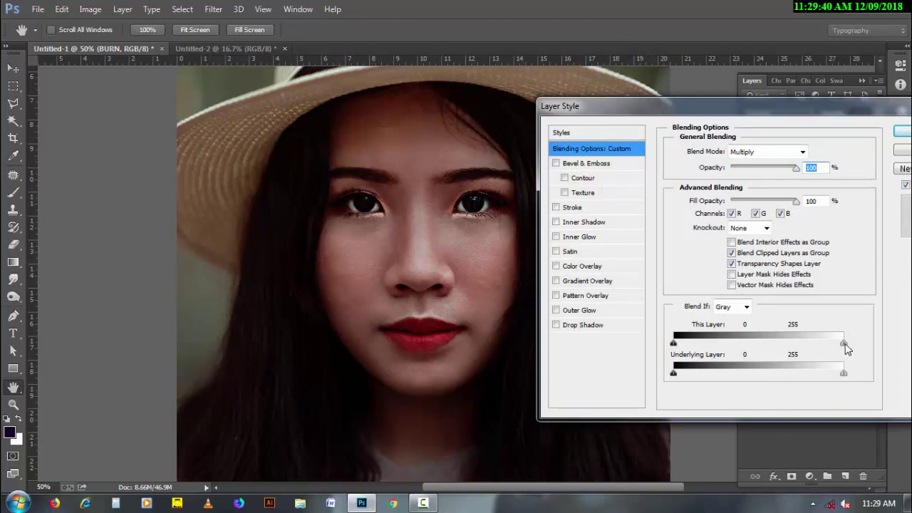
Step: Split BURN's This Layer Blend If white slider to 60/232 and apply it
{"action": "left_click_drag", "start_coordinate": [830, 343], "coordinate": [764, 356]}
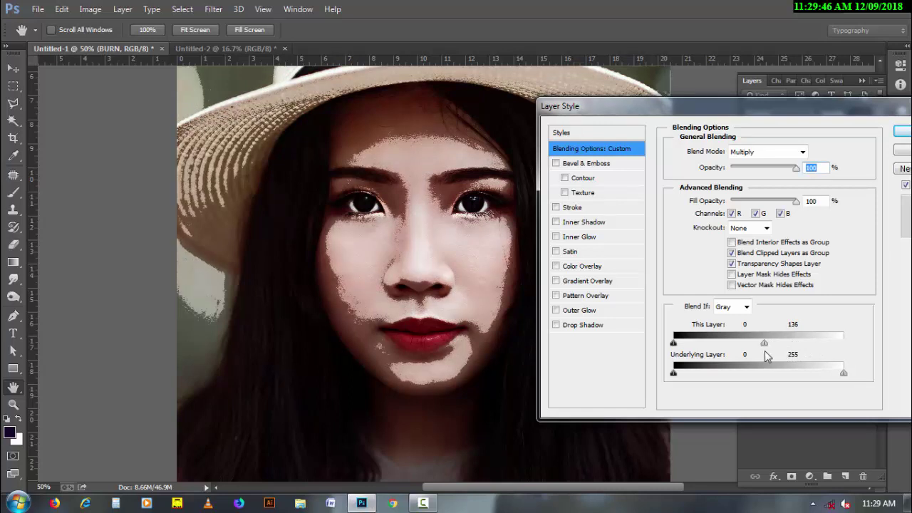
{"action": "left_click_drag", "start_coordinate": [766, 356], "coordinate": [769, 356]}
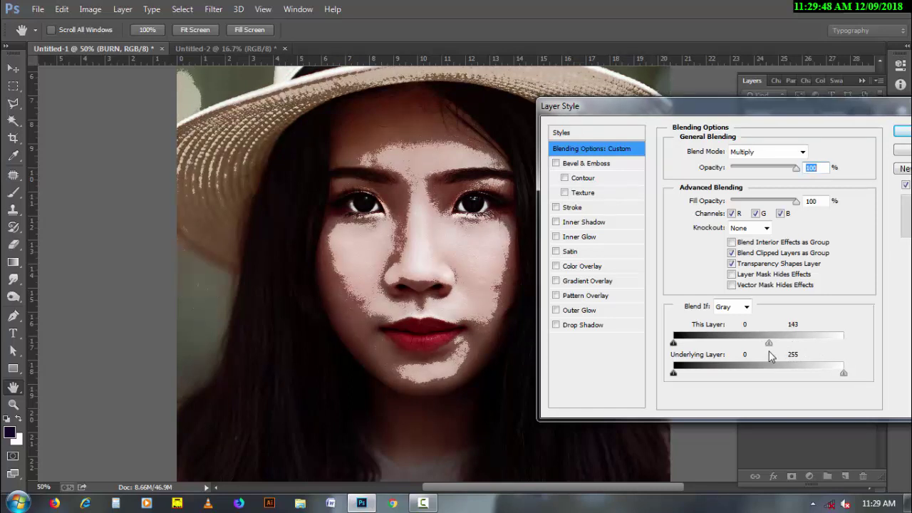
{"action": "left_click_drag", "start_coordinate": [768, 344], "coordinate": [736, 355]}
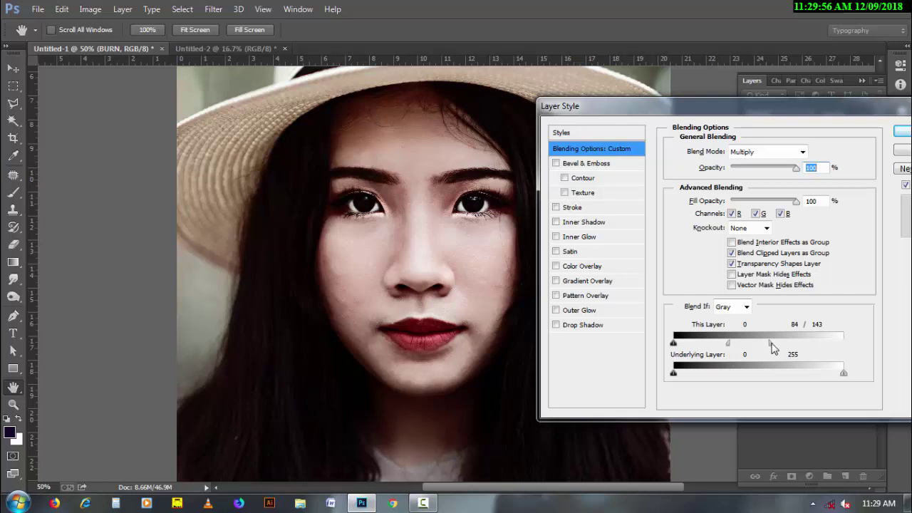
{"action": "left_click_drag", "start_coordinate": [769, 344], "coordinate": [814, 347]}
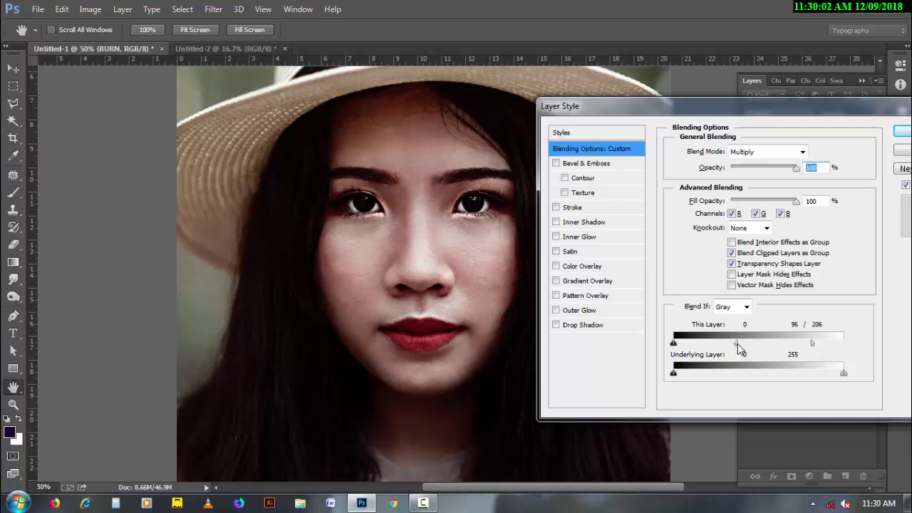
{"action": "left_click_drag", "start_coordinate": [728, 345], "coordinate": [700, 348]}
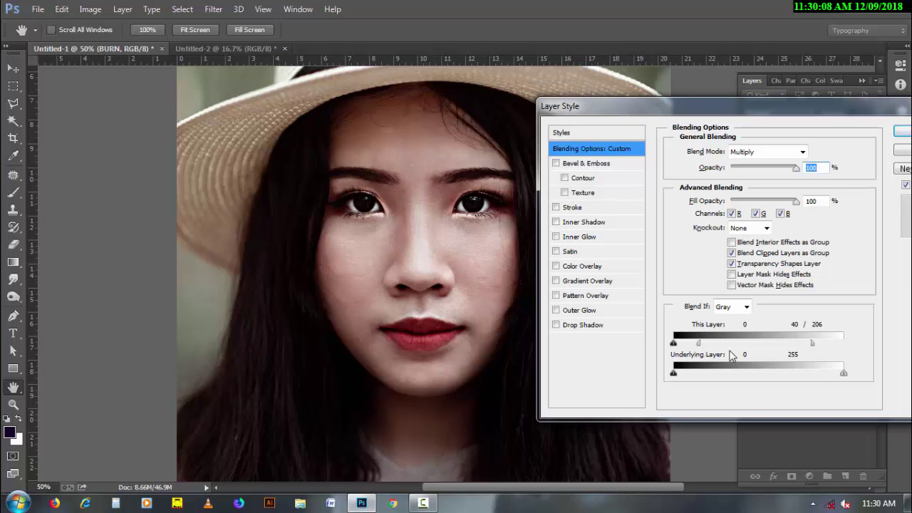
{"action": "mouse_move", "coordinate": [813, 345]}
{"action": "left_mouse_down"}
{"action": "mouse_move", "coordinate": [786, 354]}
{"action": "mouse_move", "coordinate": [830, 352]}
{"action": "left_mouse_up"}
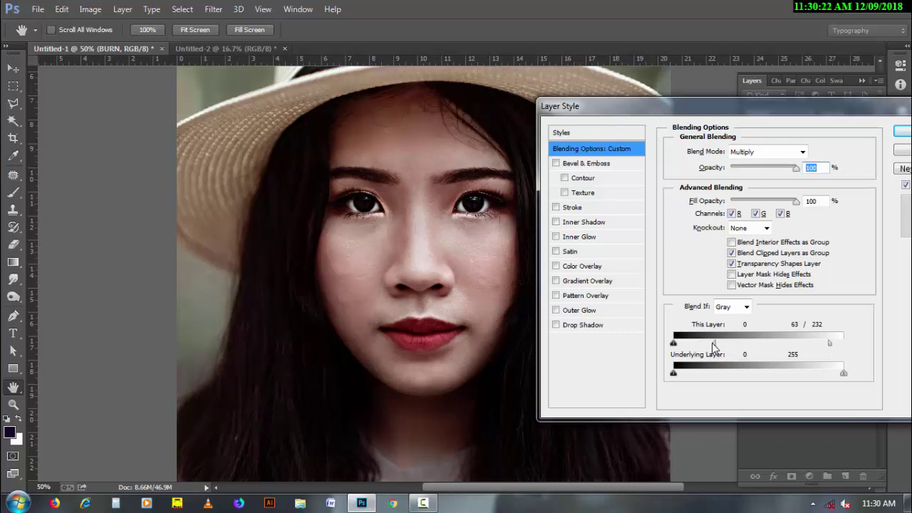
{"action": "mouse_move", "coordinate": [715, 343]}
{"action": "left_mouse_down"}
{"action": "mouse_move", "coordinate": [704, 343]}
{"action": "mouse_move", "coordinate": [714, 347]}
{"action": "left_mouse_up"}
{"action": "left_click", "coordinate": [901, 131]}
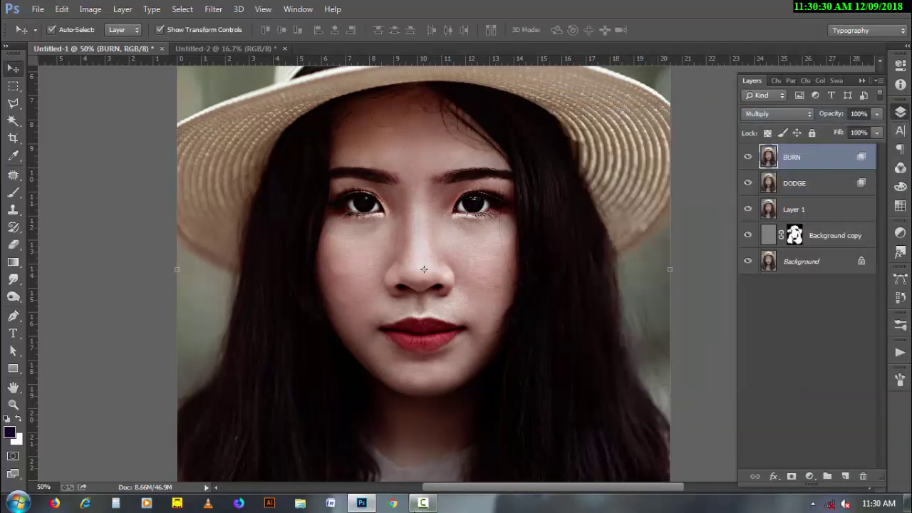
Step: Group the selected BURN and DODGE layers with Ctrl+G and name the group DODGE AND BURN
{"action": "left_click", "coordinate": [423, 503]}
{"action": "left_click", "coordinate": [846, 464]}
{"action": "left_click", "coordinate": [806, 184], "text": "shift"}
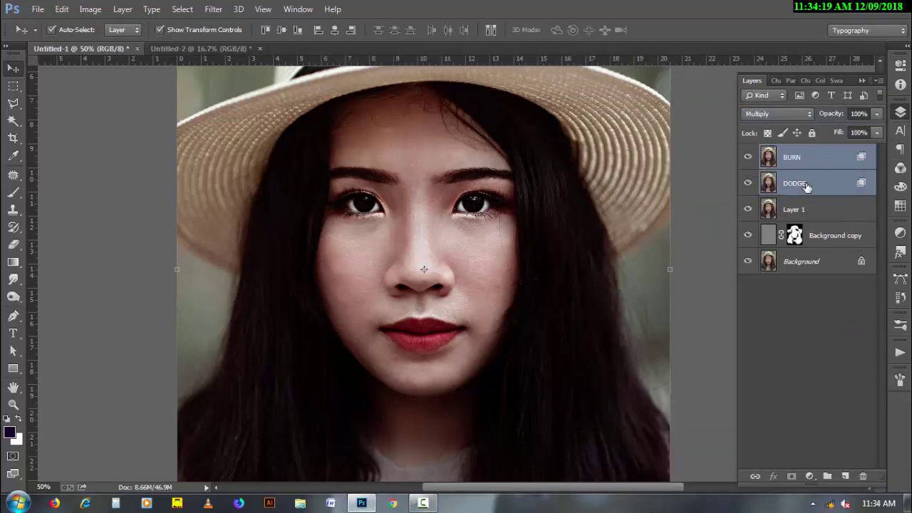
{"action": "key", "text": "ctrl+g"}
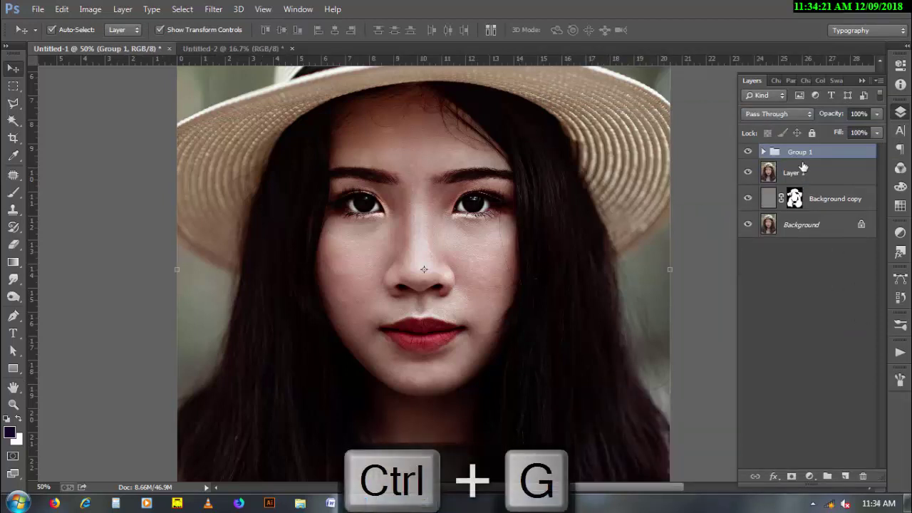
{"action": "double_click", "coordinate": [799, 152]}
{"action": "type", "text": "D"}
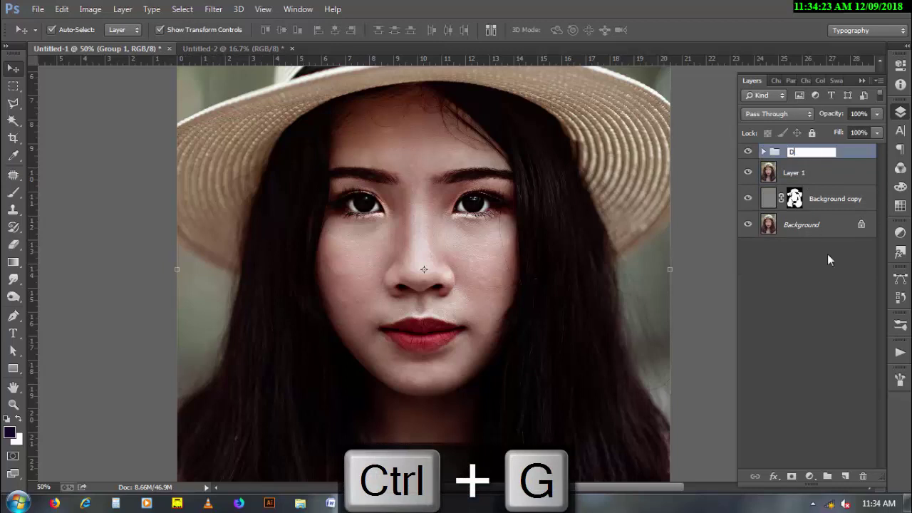
{"action": "type", "text": "ODGE AND "}
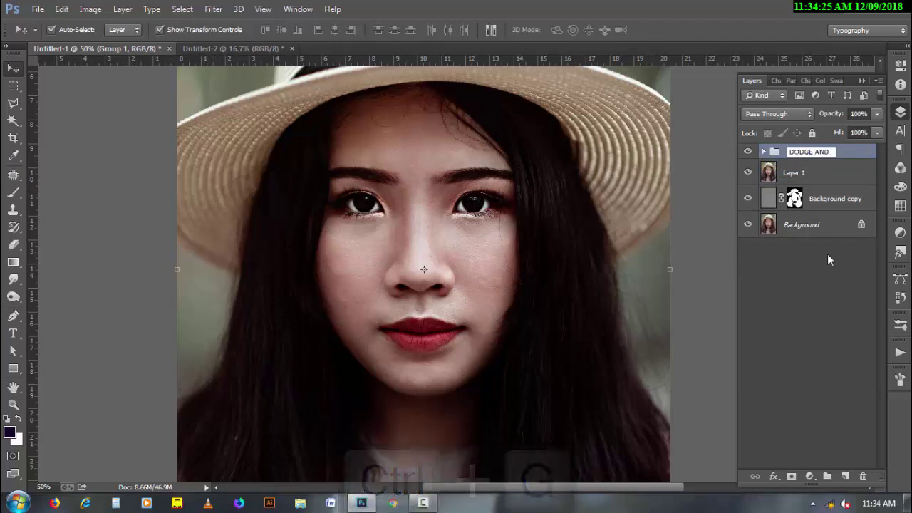
{"action": "type", "text": "BURN"}
{"action": "key", "text": "Return"}
{"action": "key", "text": "Return"}
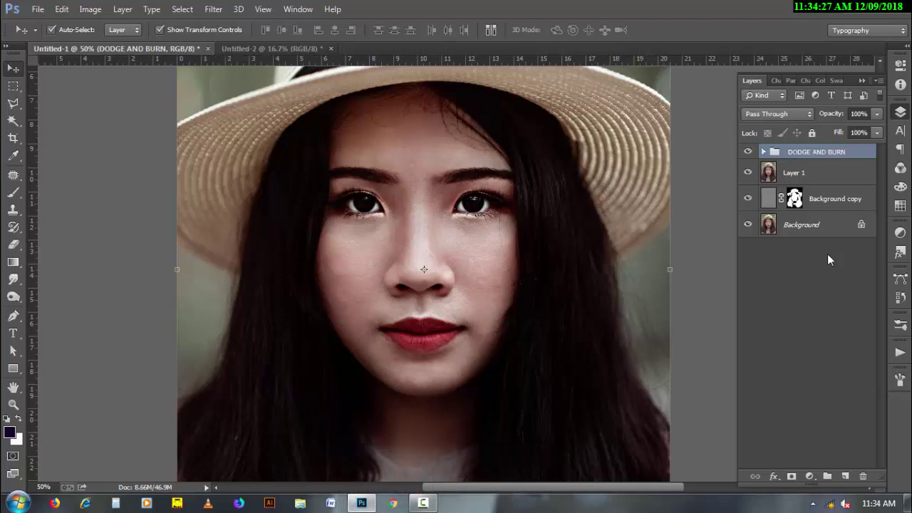
Step: Add a layer mask to the DODGE AND BURN group, try Apply Image, then undo it
{"action": "left_click", "coordinate": [792, 476]}
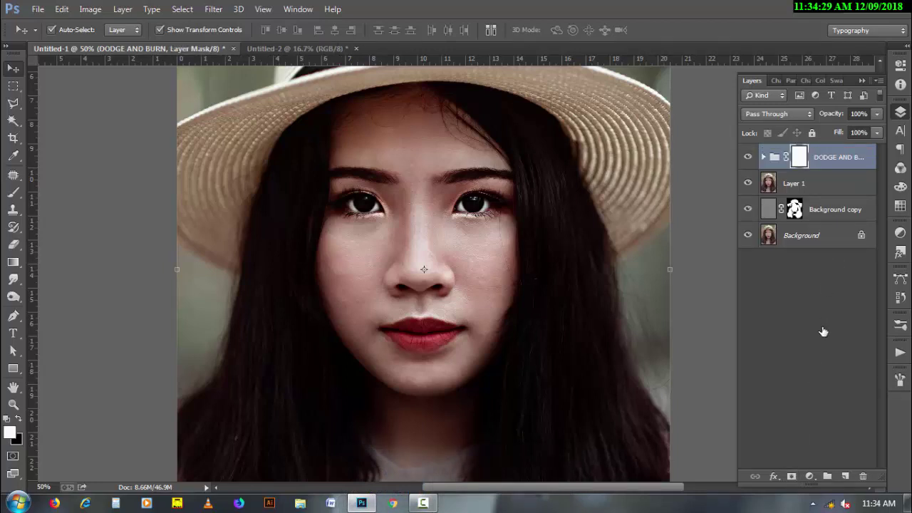
{"action": "left_click", "coordinate": [91, 10]}
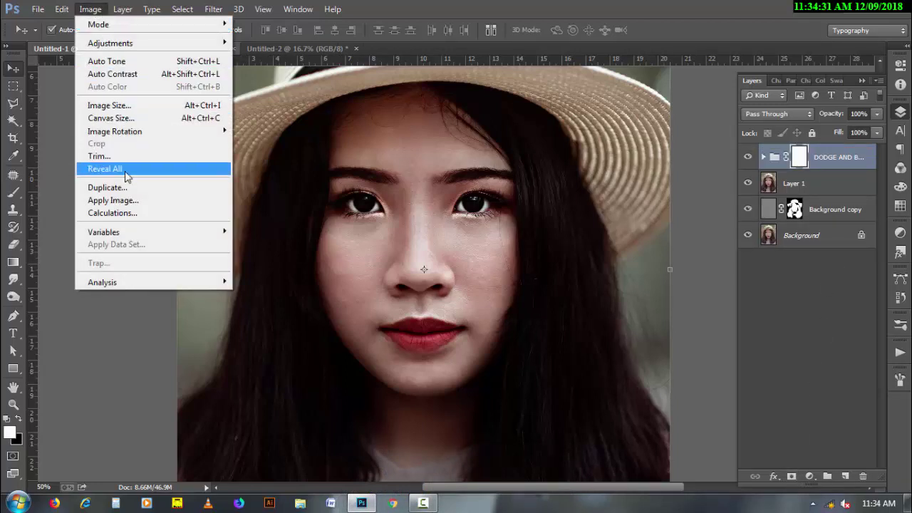
{"action": "left_click", "coordinate": [137, 205]}
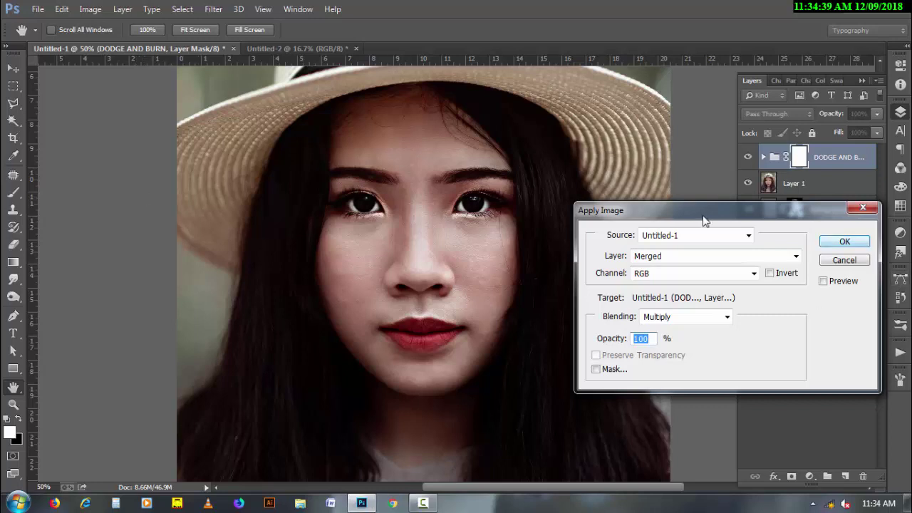
{"action": "left_click_drag", "start_coordinate": [702, 213], "coordinate": [718, 174]}
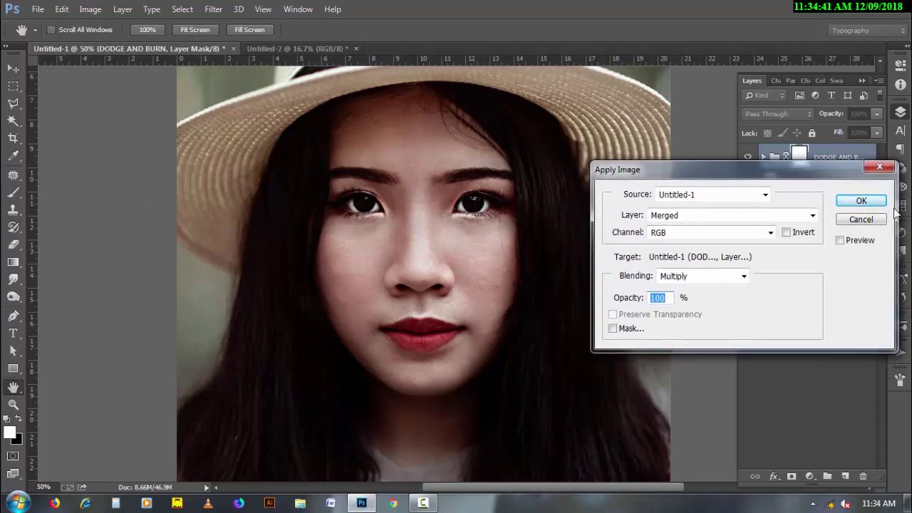
{"action": "left_click", "coordinate": [861, 201]}
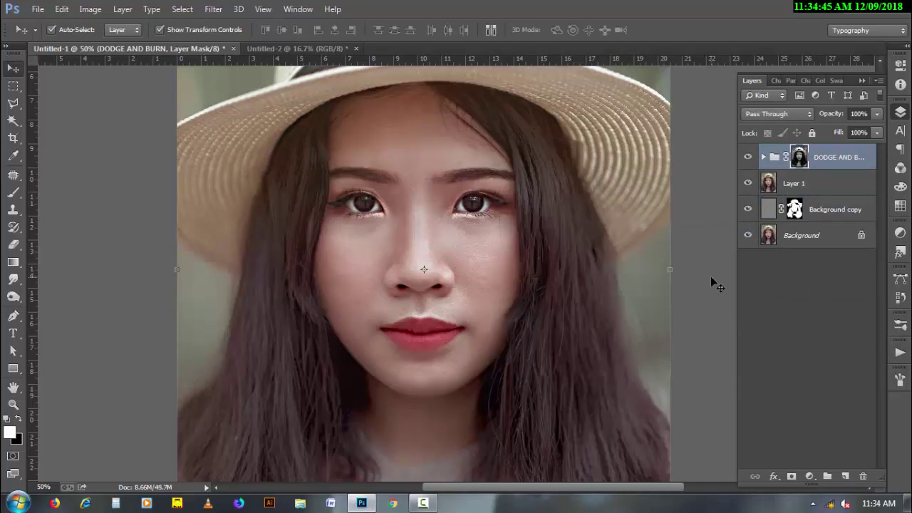
{"action": "key", "text": "ctrl+alt+z"}
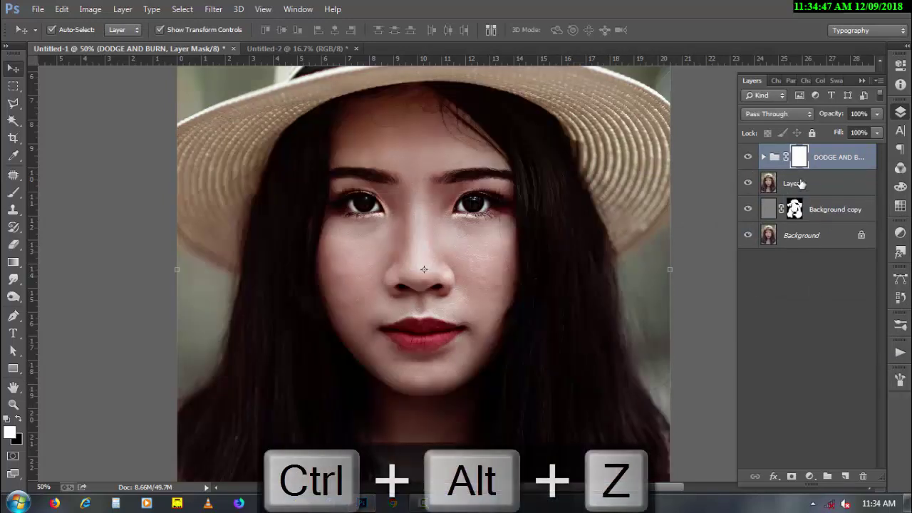
Step: Reapply Apply Image to the group mask using Layer Merged, Multiply, 100% opacity
{"action": "left_click", "coordinate": [90, 8]}
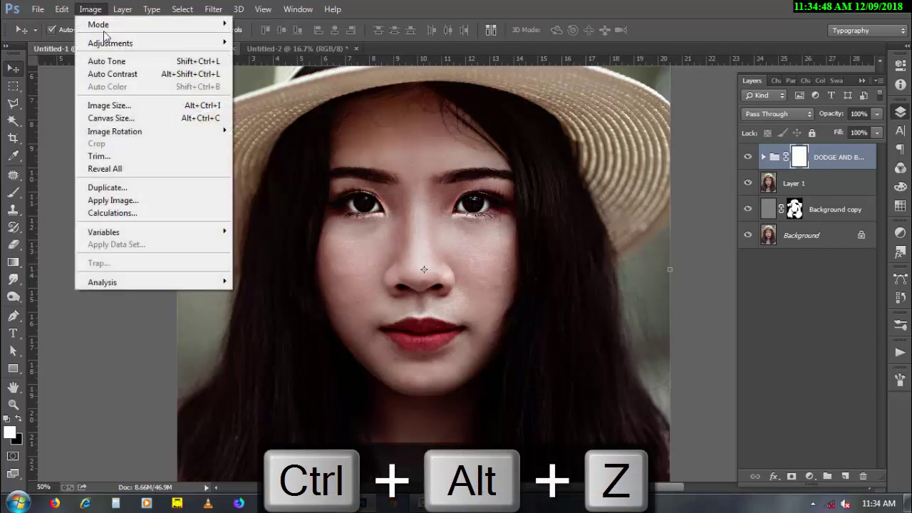
{"action": "left_click", "coordinate": [169, 202]}
{"action": "key", "text": "ctrl+shift+d"}
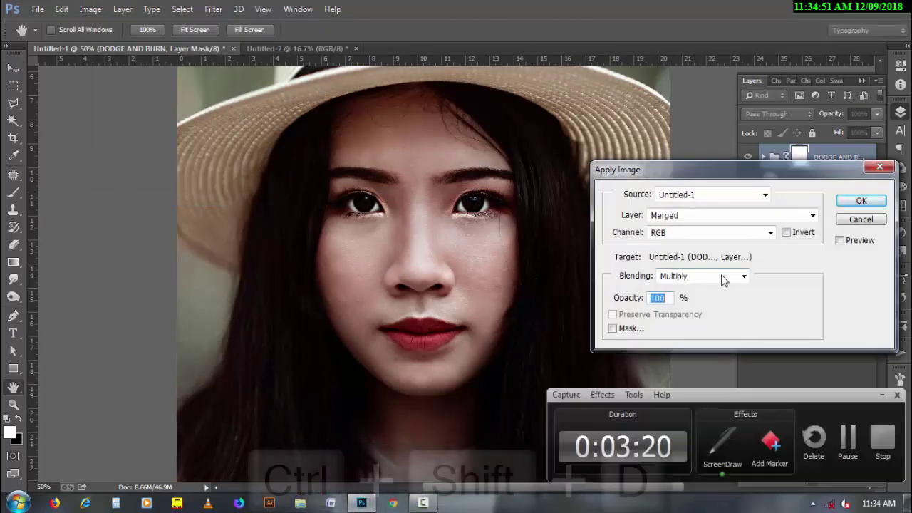
{"action": "left_click_drag", "start_coordinate": [637, 261], "coordinate": [775, 287]}
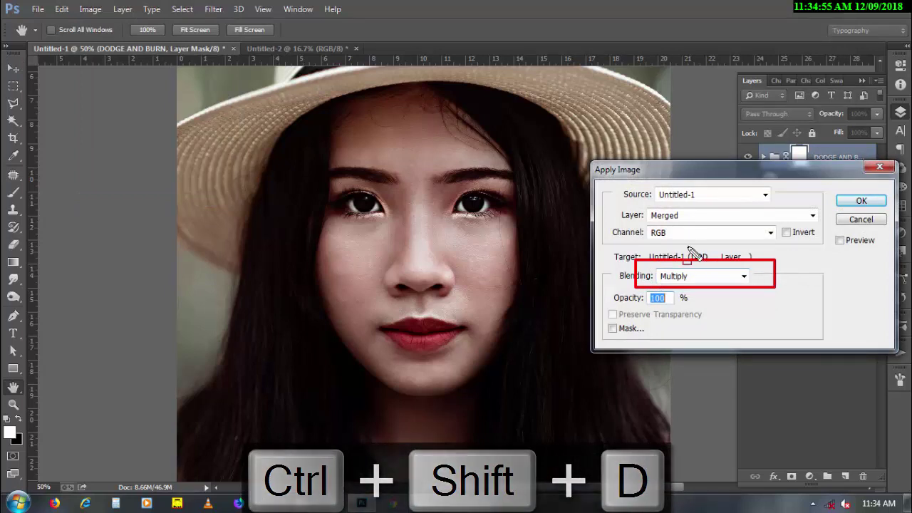
{"action": "left_click_drag", "start_coordinate": [608, 282], "coordinate": [704, 312]}
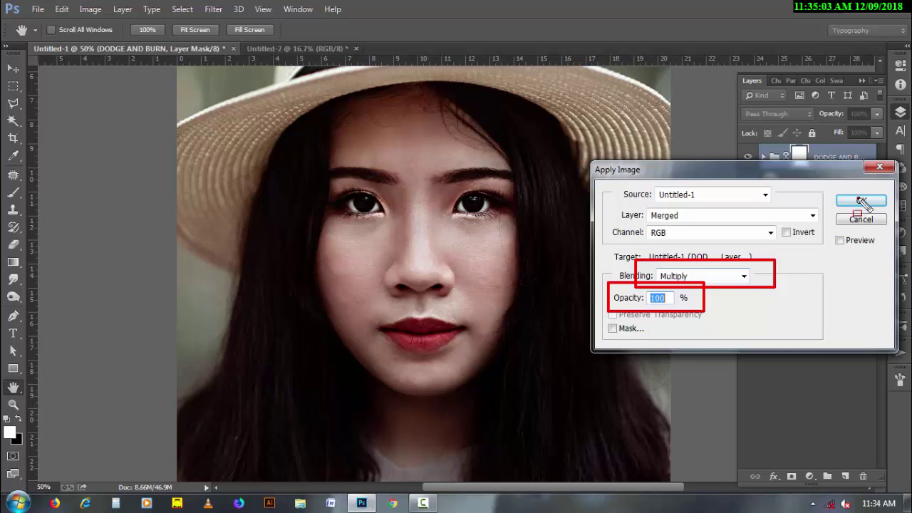
{"action": "key", "text": "Escape"}
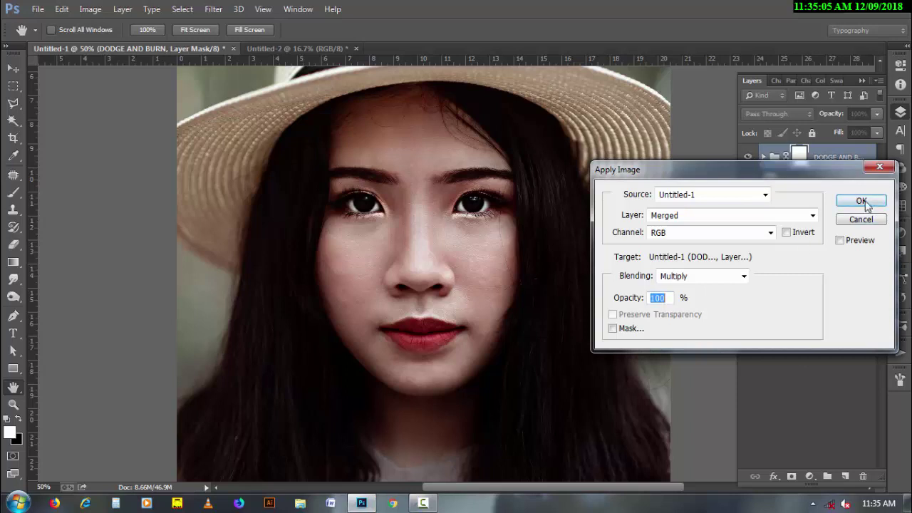
{"action": "left_click", "coordinate": [862, 201]}
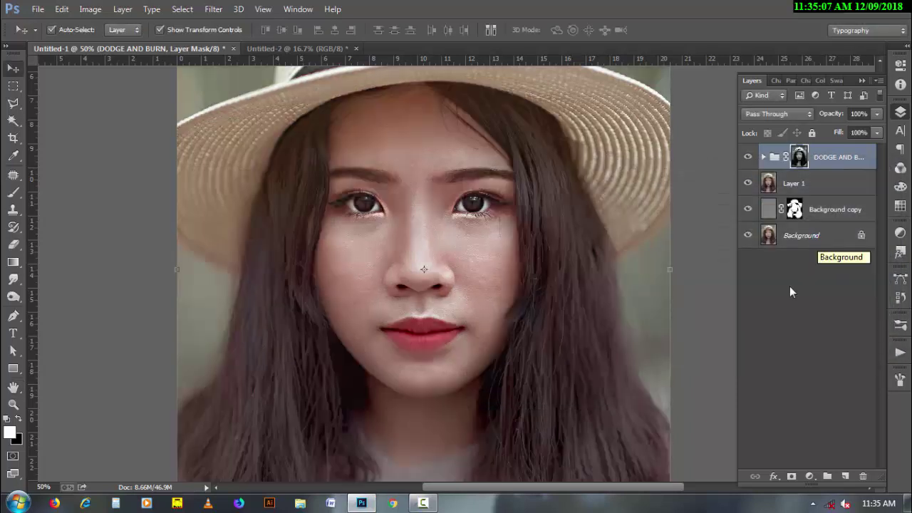
Step: Group DODGE AND BURN, Layer 1 and Background copy into a group named RETOUCH
{"action": "left_click", "coordinate": [787, 290]}
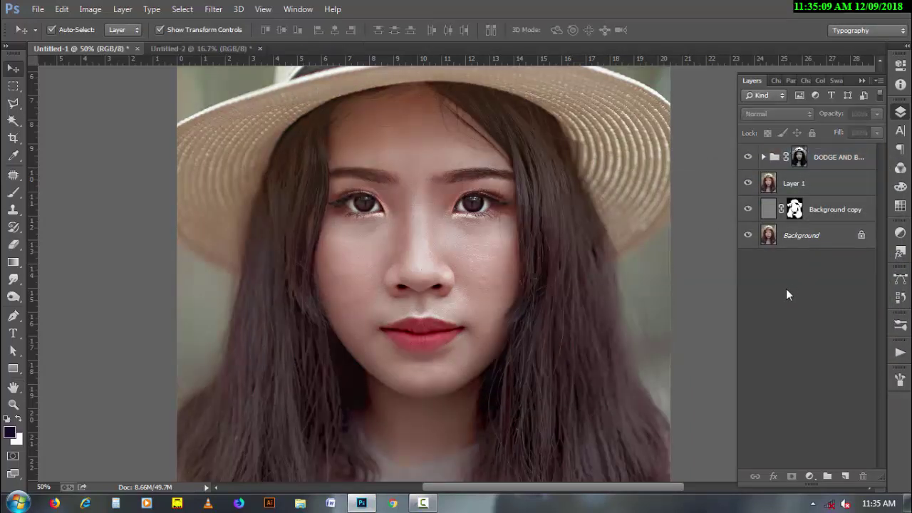
{"action": "left_click", "coordinate": [827, 168]}
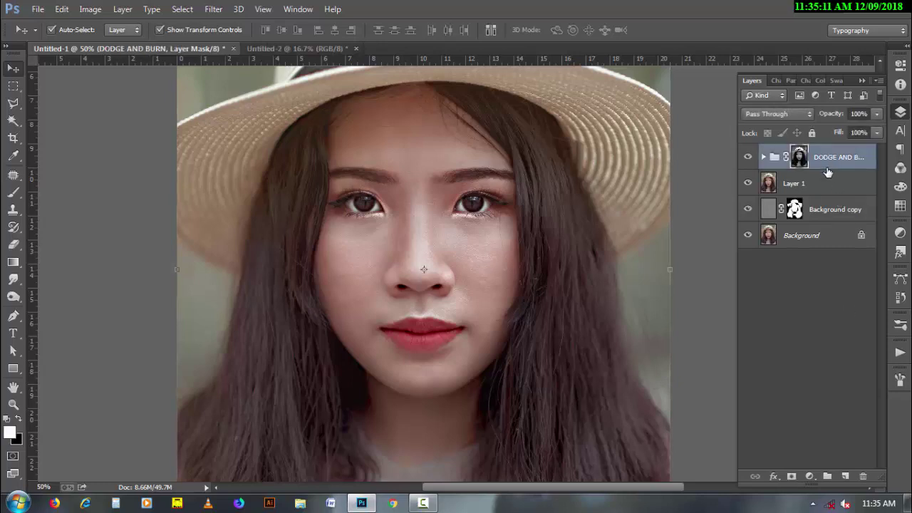
{"action": "left_click", "coordinate": [823, 213], "text": "shift"}
{"action": "key", "text": "ctrl+g"}
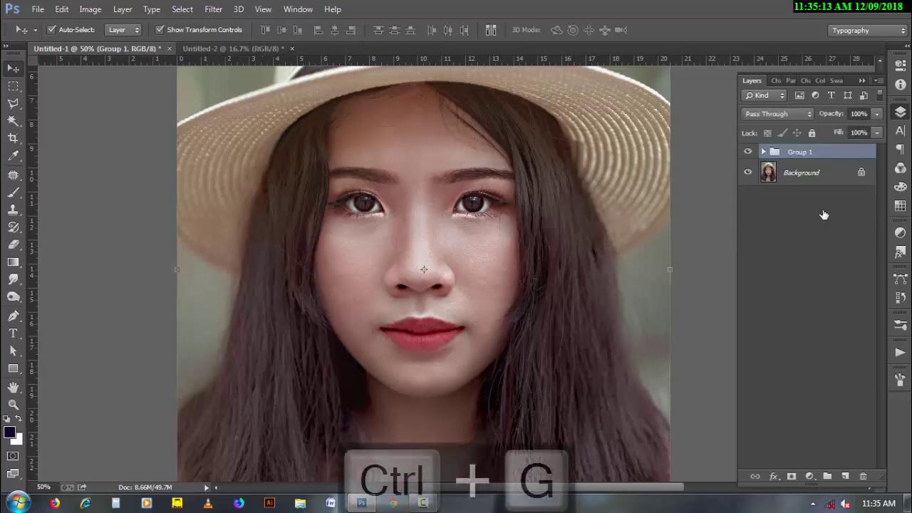
{"action": "double_click", "coordinate": [799, 153]}
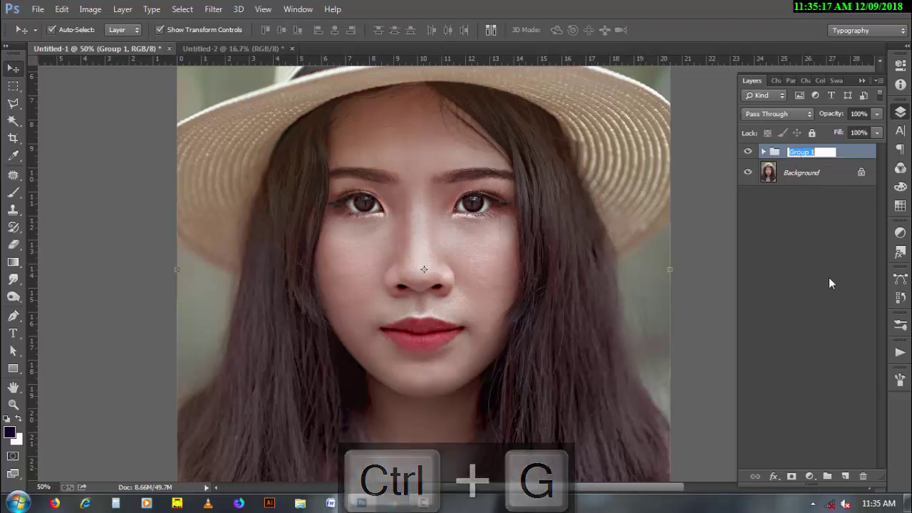
{"action": "type", "text": "RETOUCH"}
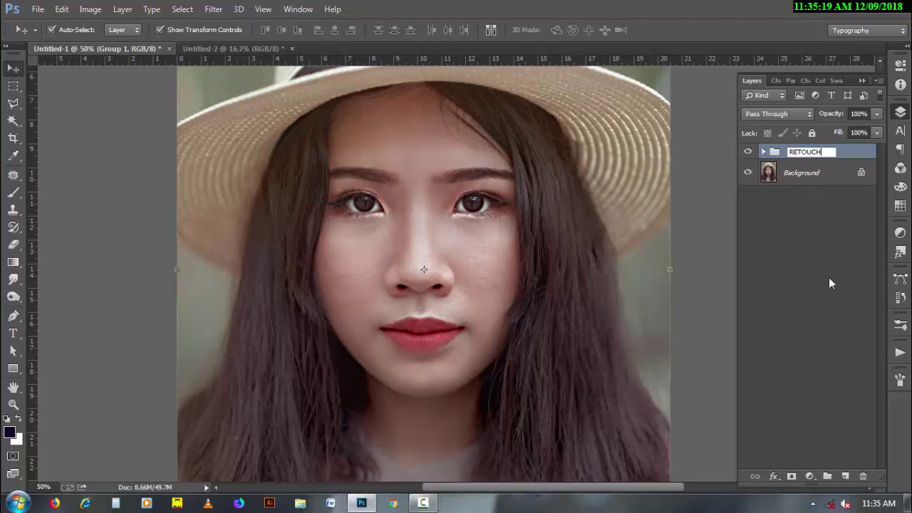
{"action": "key", "text": "Return"}
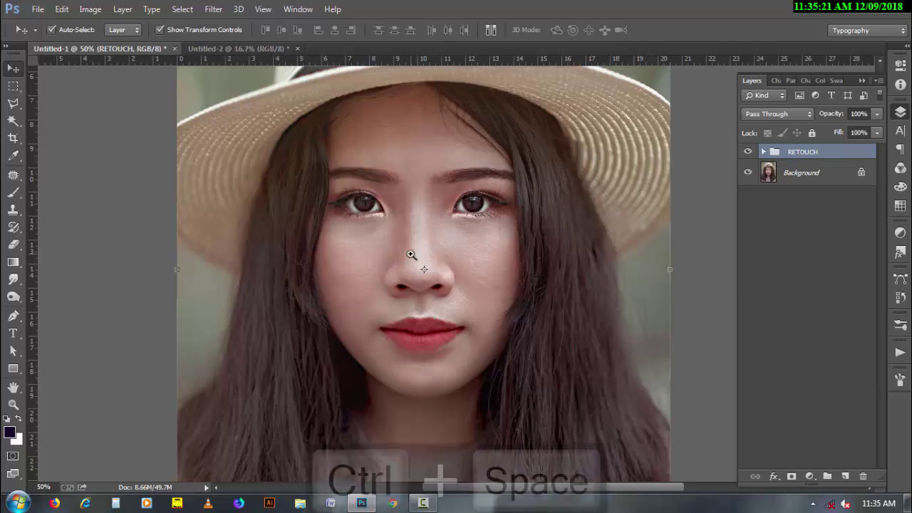
Step: Zoom in on the nose and toggle RETOUCH's visibility to compare before and after
{"action": "left_click", "coordinate": [412, 255], "text": "ctrl"}
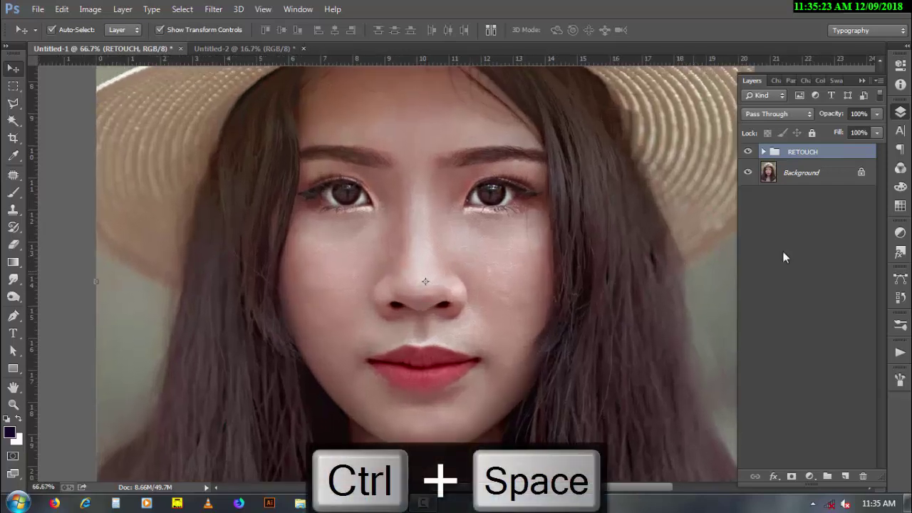
{"action": "left_click", "coordinate": [747, 152]}
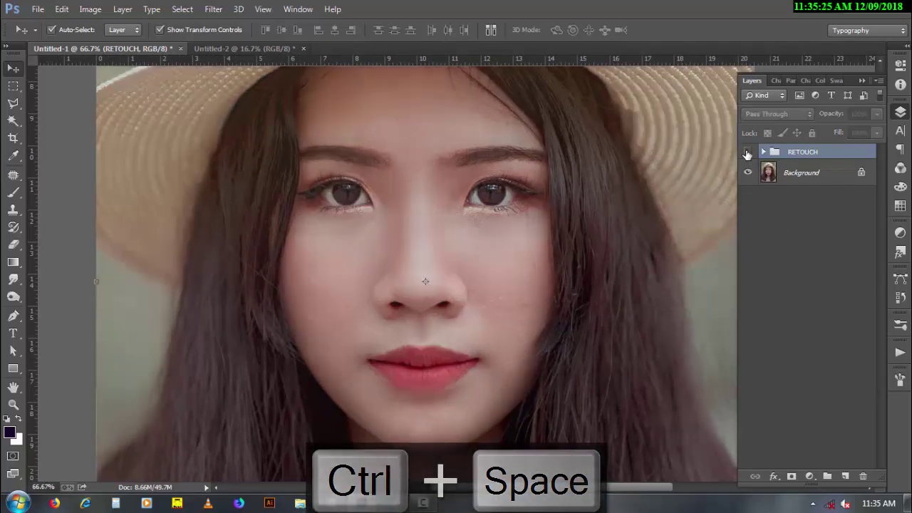
{"action": "left_click", "coordinate": [746, 152]}
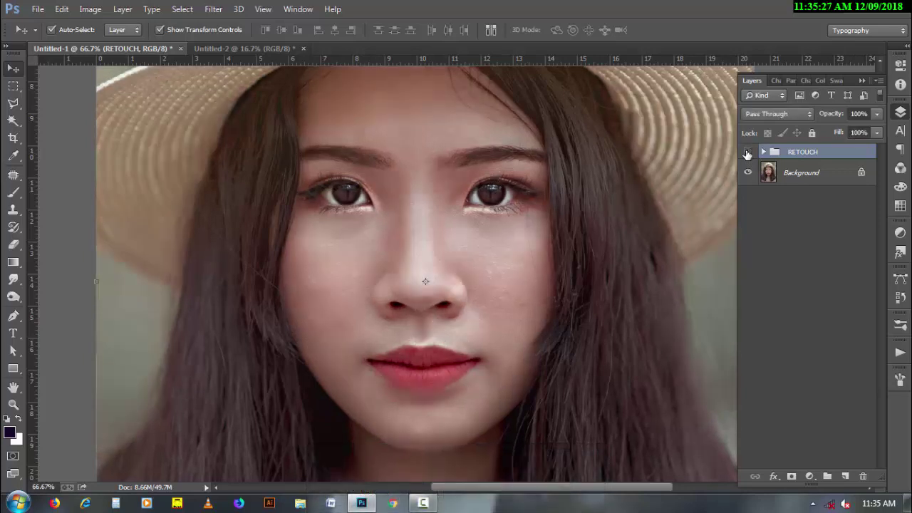
{"action": "left_click", "coordinate": [746, 152]}
{"action": "left_click", "coordinate": [746, 151]}
{"action": "key", "text": "ctrl+space"}
Step: Set the DODGE layer's Underlying Layer Blend If range to 92/179
{"action": "left_click", "coordinate": [501, 244]}
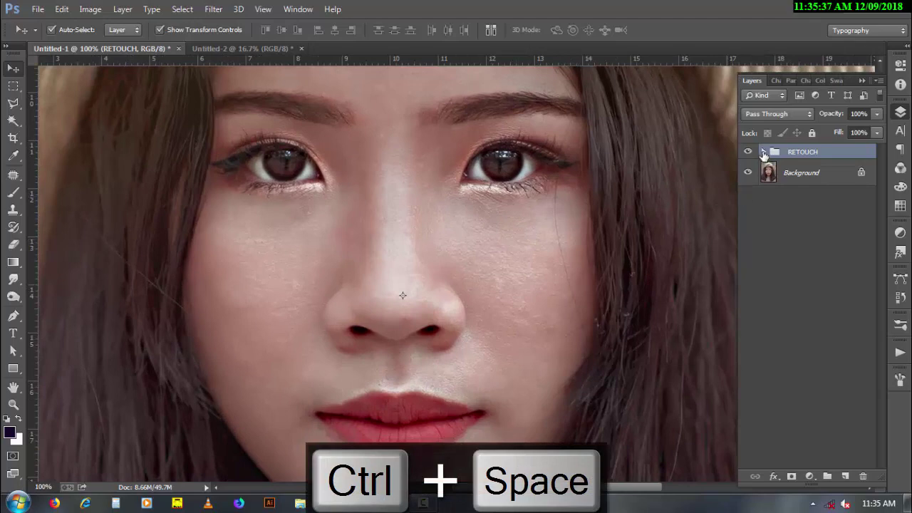
{"action": "left_click", "coordinate": [763, 152]}
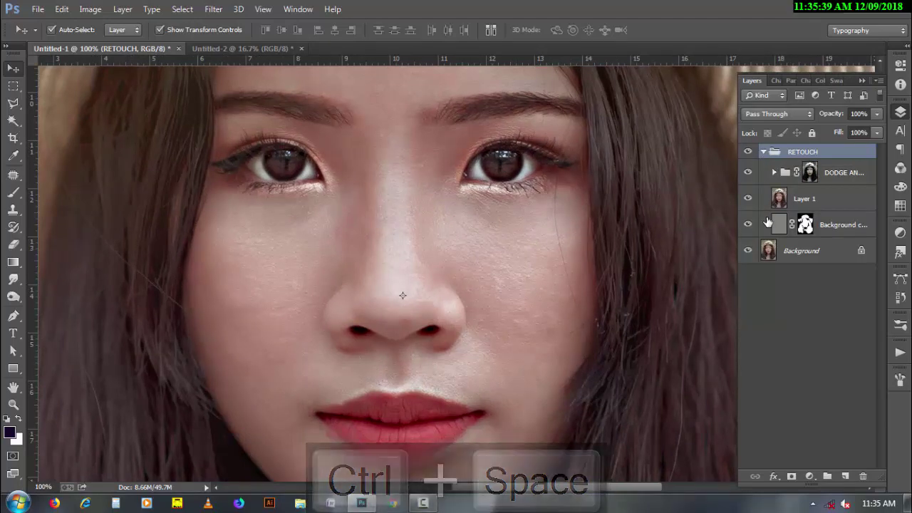
{"action": "left_click", "coordinate": [773, 173]}
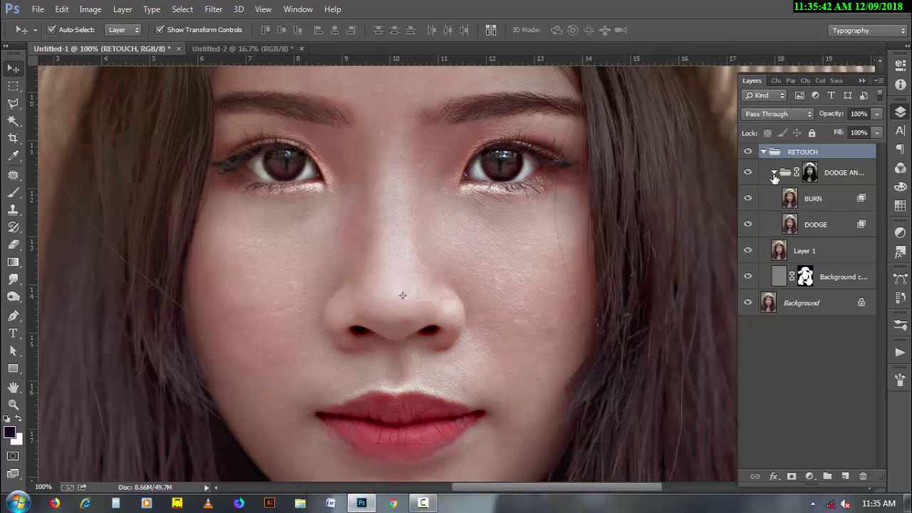
{"action": "double_click", "coordinate": [855, 240]}
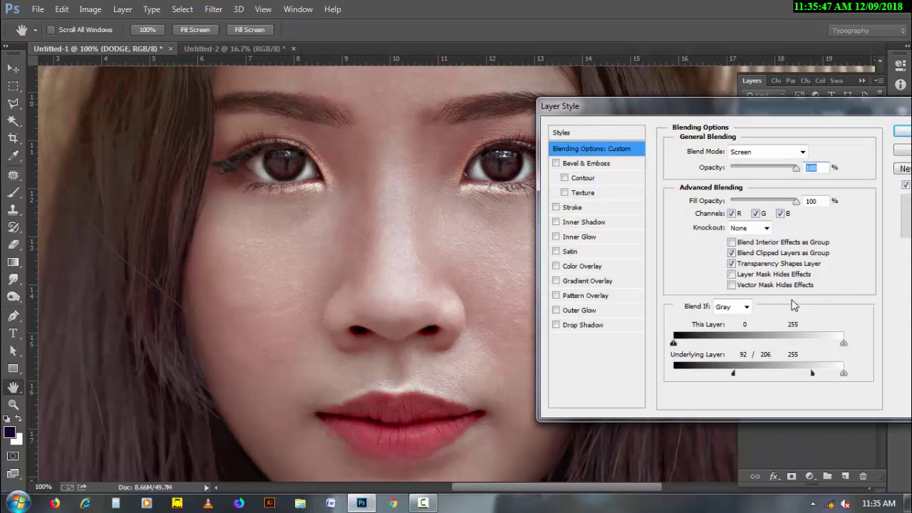
{"action": "left_click_drag", "start_coordinate": [813, 373], "coordinate": [794, 373]}
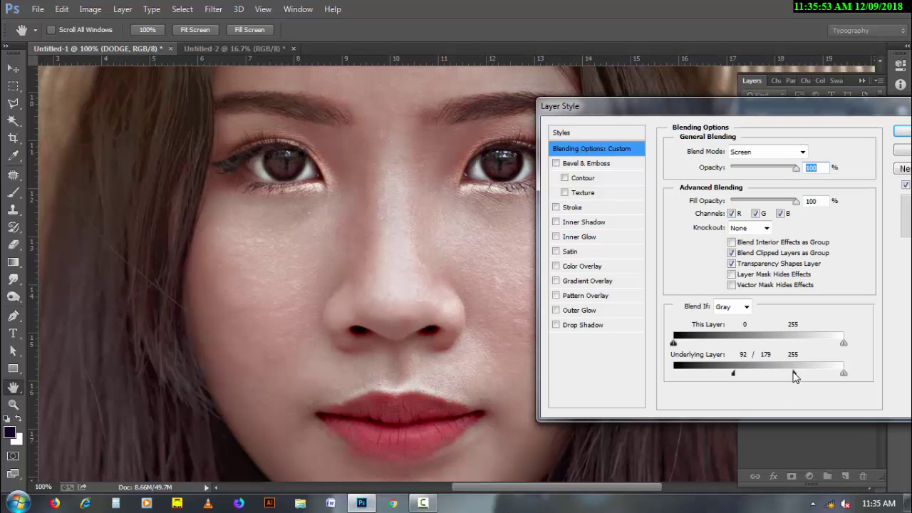
{"action": "left_click_drag", "start_coordinate": [734, 373], "coordinate": [739, 373]}
{"action": "left_click", "coordinate": [907, 133]}
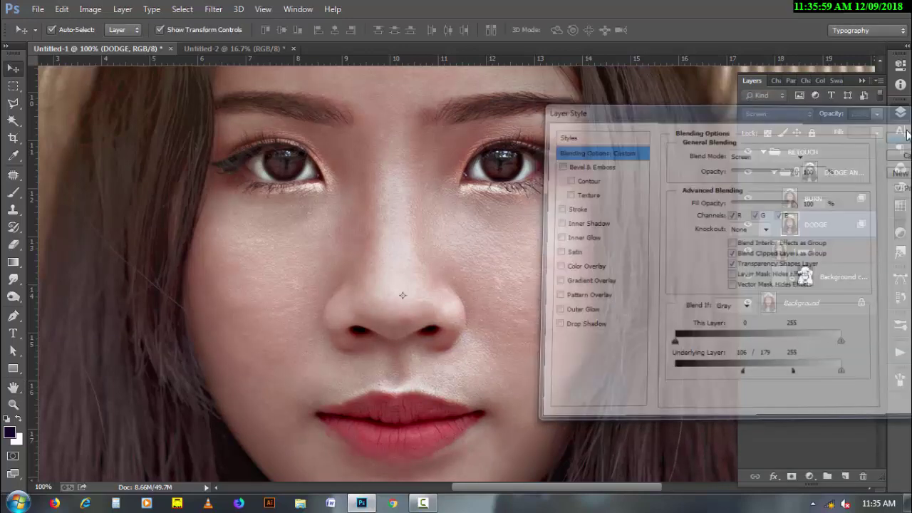
Step: Split the BURN layer's This Layer Blend If sliders to 85/220
{"action": "double_click", "coordinate": [863, 200]}
{"action": "mouse_move", "coordinate": [519, 285]}
{"action": "left_mouse_down"}
{"action": "mouse_move", "coordinate": [416, 276]}
{"action": "mouse_move", "coordinate": [421, 255]}
{"action": "left_mouse_up"}
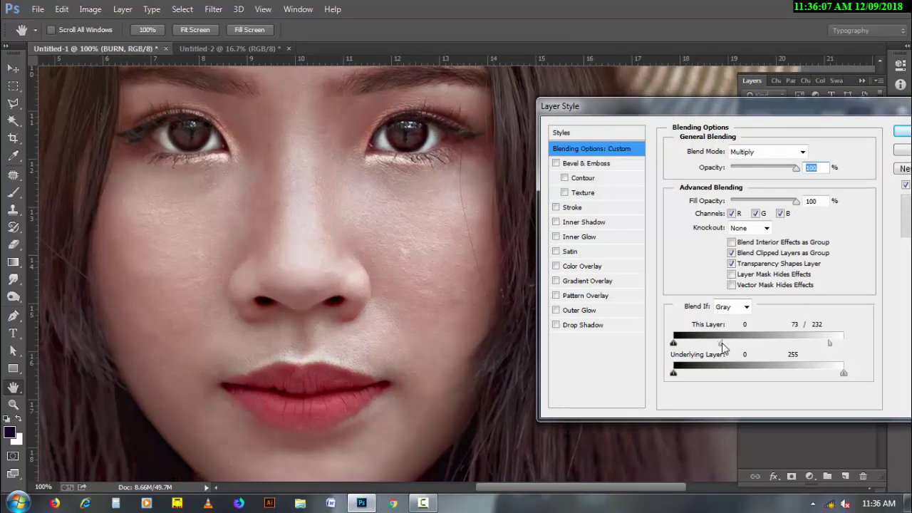
{"action": "left_click_drag", "start_coordinate": [727, 347], "coordinate": [731, 348]}
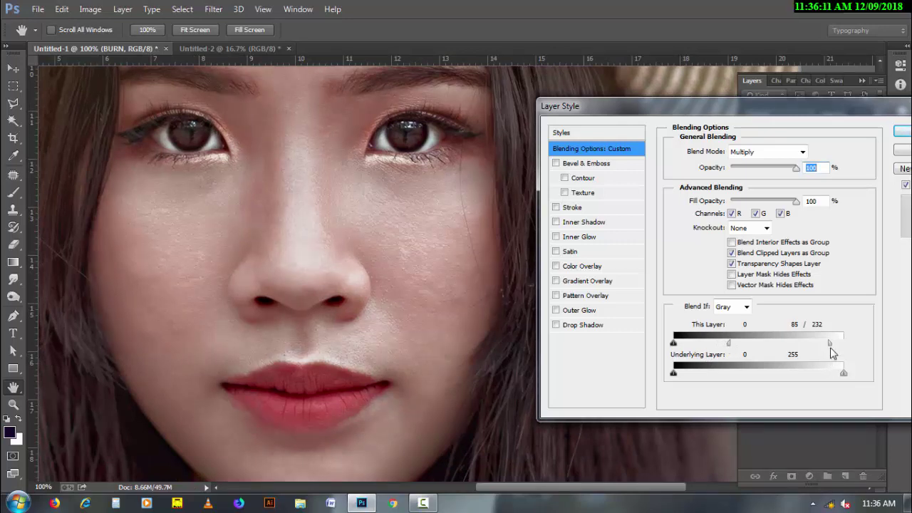
{"action": "left_click_drag", "start_coordinate": [829, 344], "coordinate": [822, 346]}
Step: Apply the BURN blend settings, collapse RETOUCH, and toggle its visibility to compare the face
{"action": "left_click", "coordinate": [902, 131]}
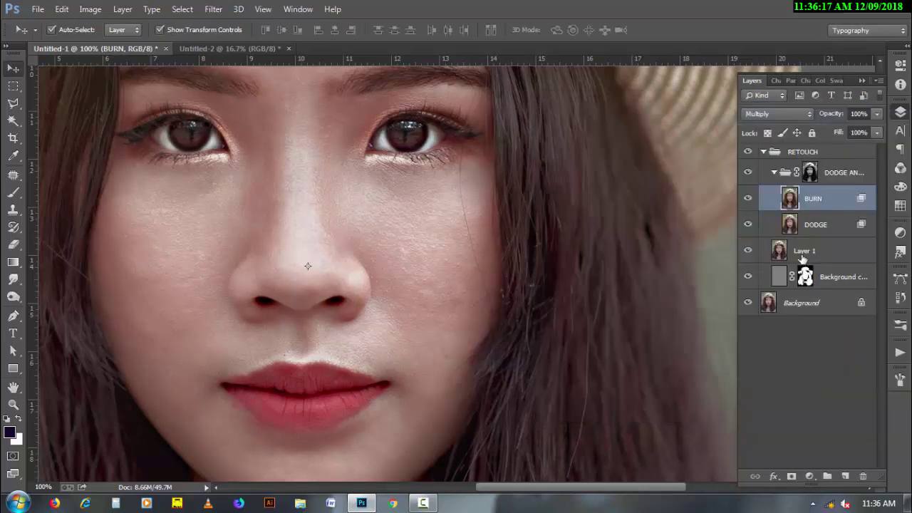
{"action": "left_click", "coordinate": [769, 152]}
{"action": "left_click", "coordinate": [748, 153]}
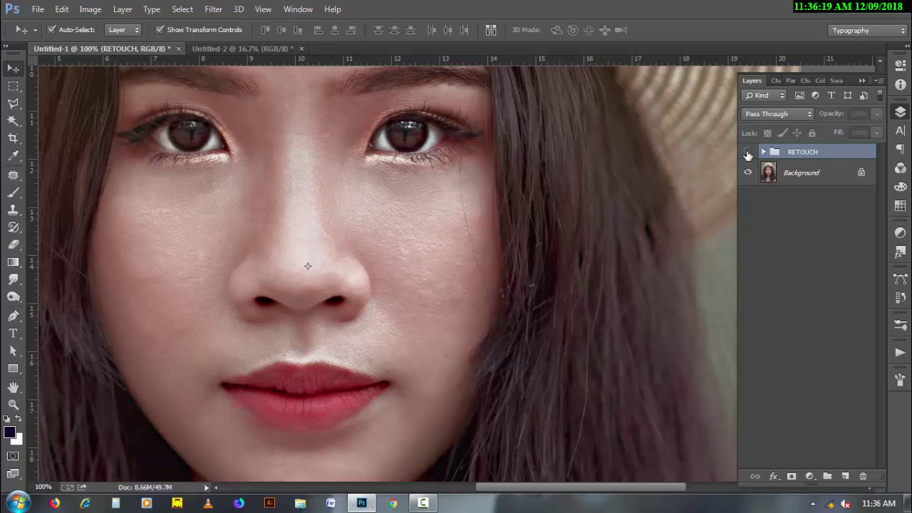
{"action": "left_click", "coordinate": [748, 153]}
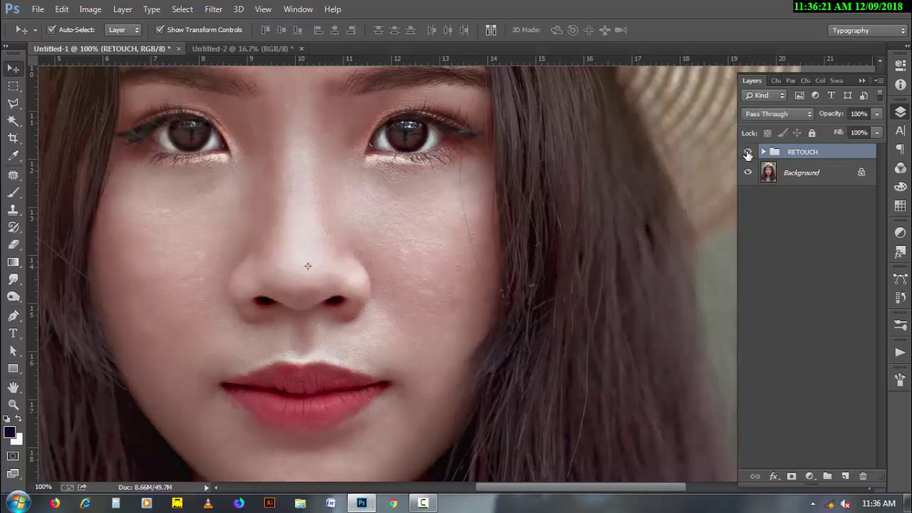
{"action": "left_click", "coordinate": [747, 153]}
{"action": "left_click", "coordinate": [748, 153]}
{"action": "left_click", "coordinate": [423, 503]}
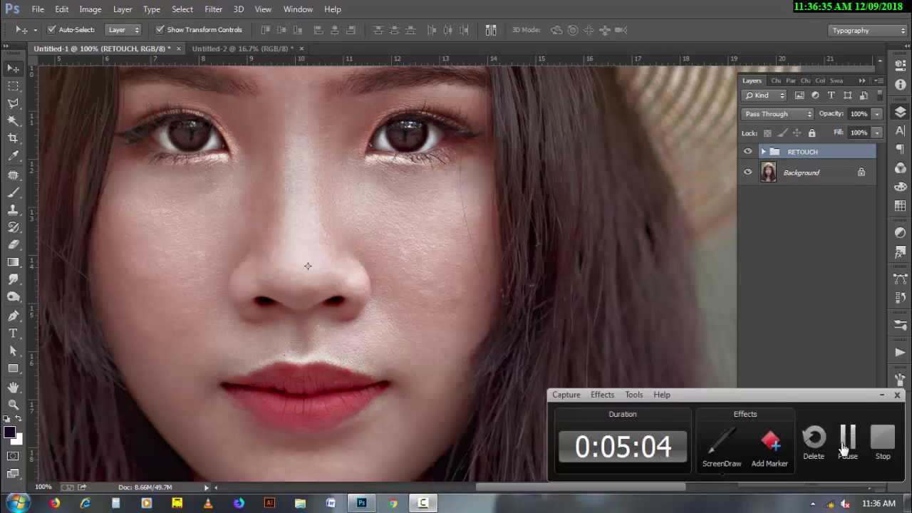
Step: Zoom in on the face and add Layer 2 holding a merged copy via Apply Image
{"action": "key", "text": "ctrl+plus"}
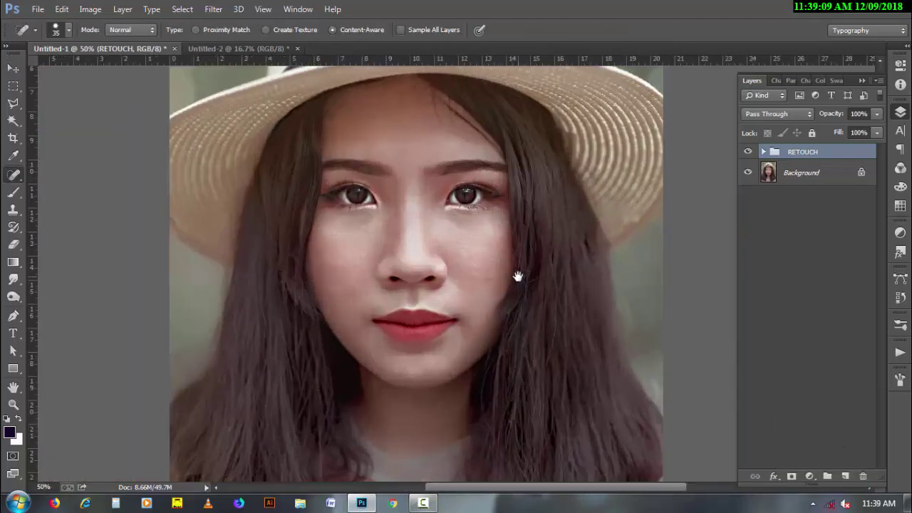
{"action": "left_click", "coordinate": [500, 273], "text": "ctrl"}
{"action": "mouse_move", "coordinate": [497, 259]}
{"action": "left_mouse_down"}
{"action": "mouse_move", "coordinate": [494, 277]}
{"action": "mouse_move", "coordinate": [545, 277]}
{"action": "left_mouse_up"}
{"action": "left_click", "coordinate": [494, 277], "text": "ctrl"}
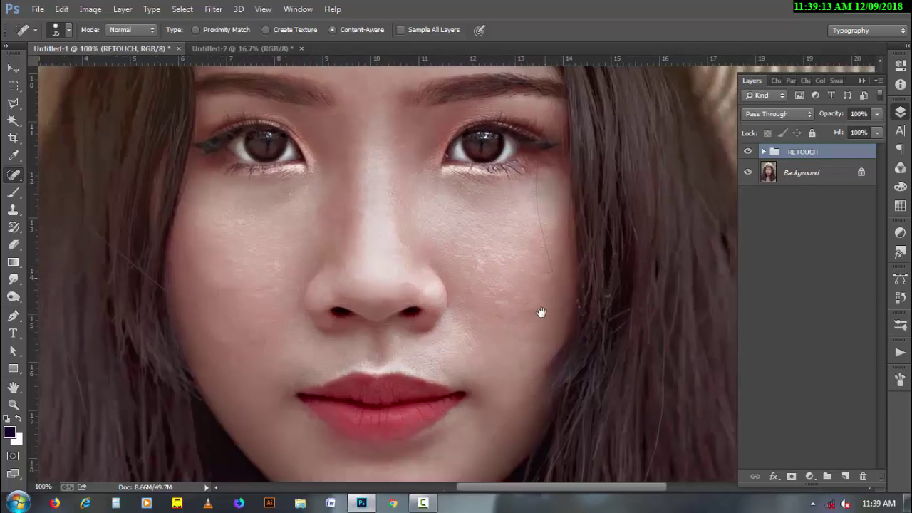
{"action": "left_click_drag", "start_coordinate": [524, 318], "coordinate": [516, 304]}
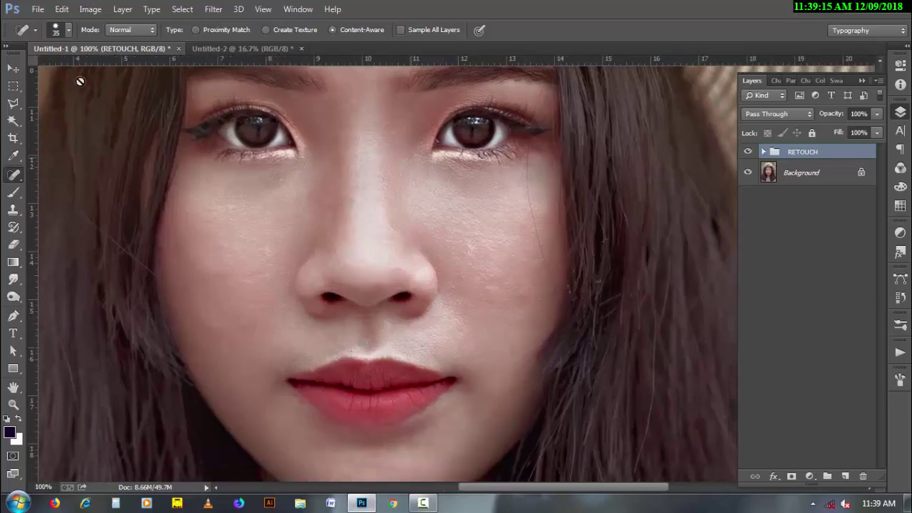
{"action": "left_click", "coordinate": [12, 68]}
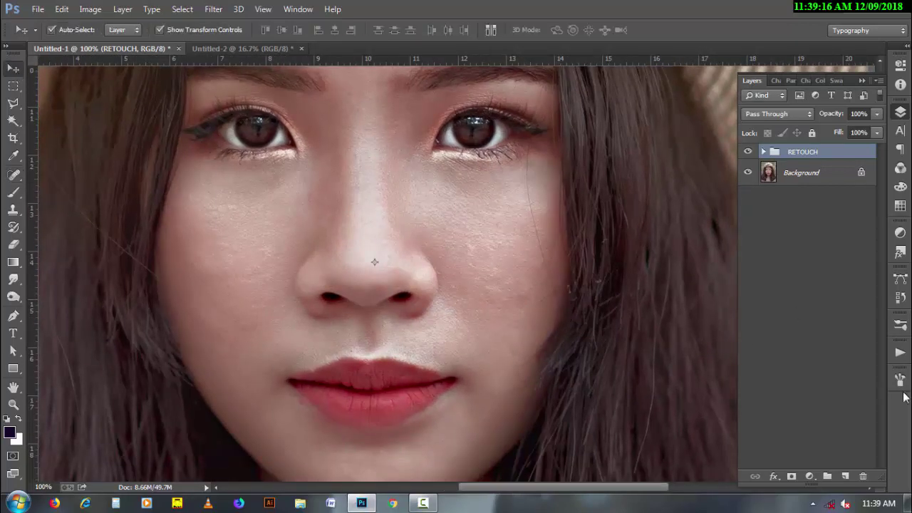
{"action": "left_click", "coordinate": [845, 476]}
{"action": "left_click", "coordinate": [91, 10]}
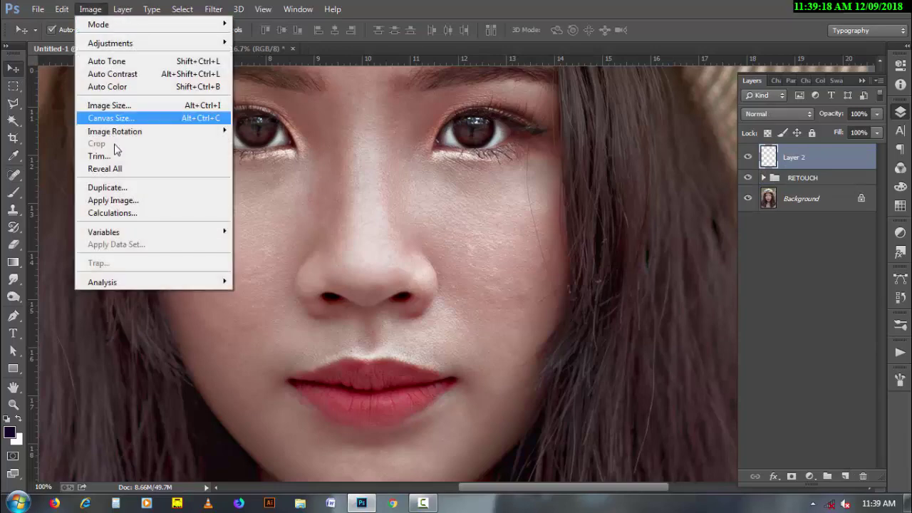
{"action": "left_click", "coordinate": [114, 197]}
{"action": "left_click", "coordinate": [848, 202]}
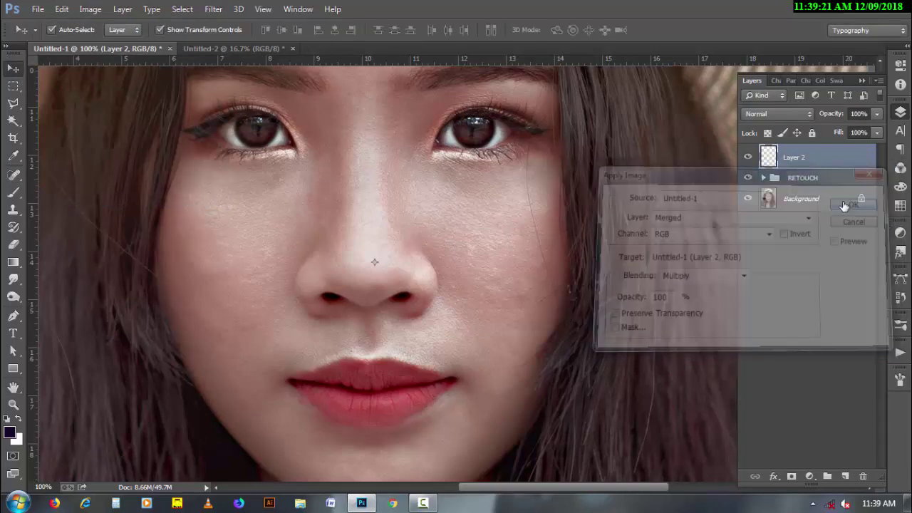
Step: Set Layer 2 to Linear Light and preview High Pass at 6.0 pixels
{"action": "left_click", "coordinate": [759, 114]}
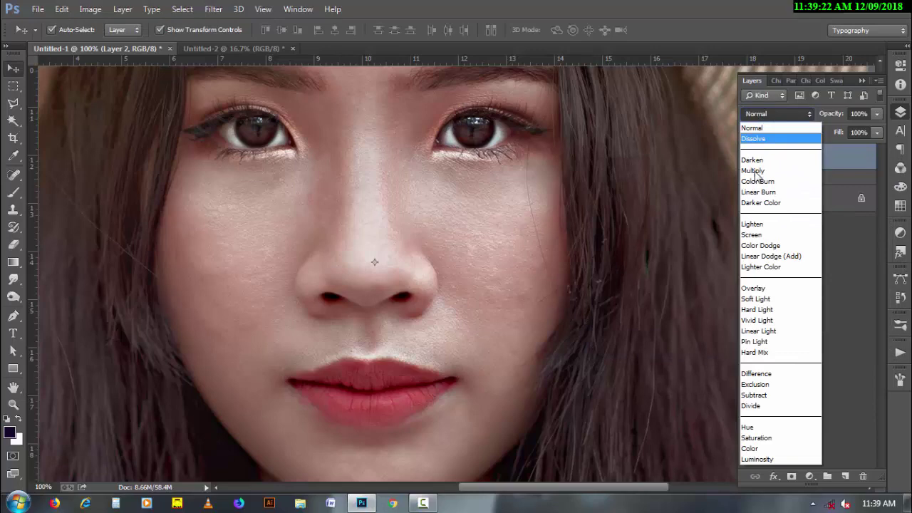
{"action": "left_click", "coordinate": [775, 331]}
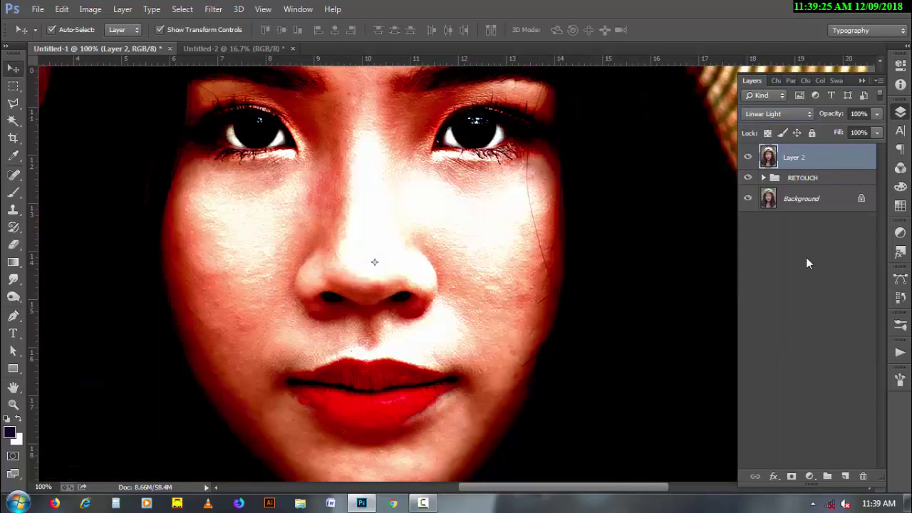
{"action": "left_click", "coordinate": [215, 10]}
{"action": "mouse_move", "coordinate": [223, 258]}
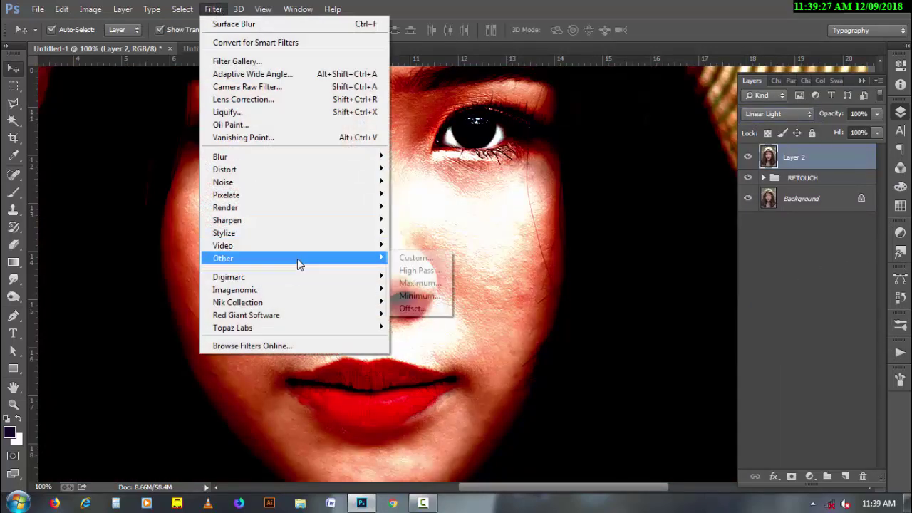
{"action": "left_click", "coordinate": [437, 270]}
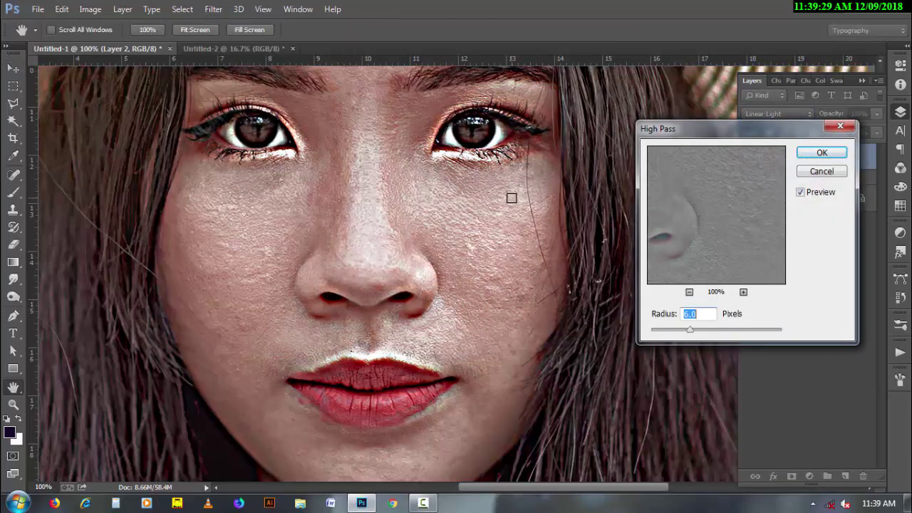
Step: Apply High Pass, then Surface Blur at radius 30, threshold 40, to Layer 2
{"action": "left_click", "coordinate": [817, 155]}
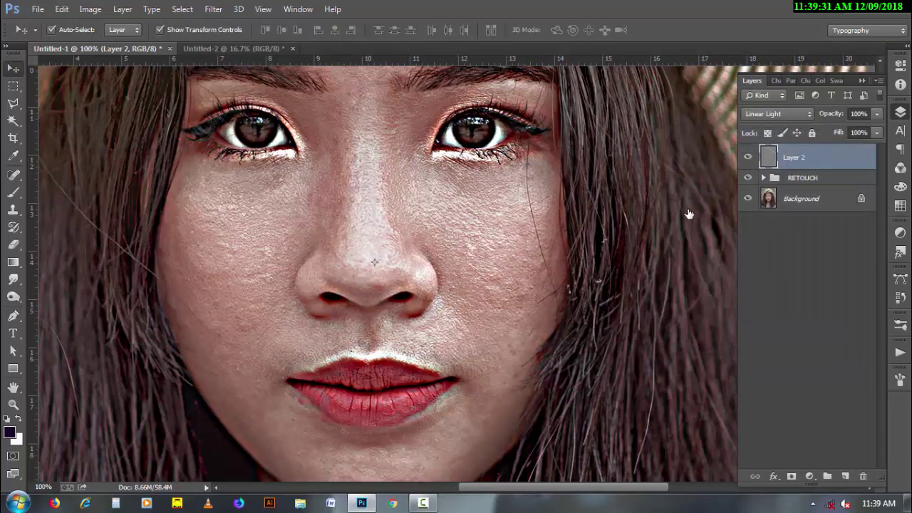
{"action": "left_click", "coordinate": [213, 9]}
{"action": "mouse_move", "coordinate": [221, 157]}
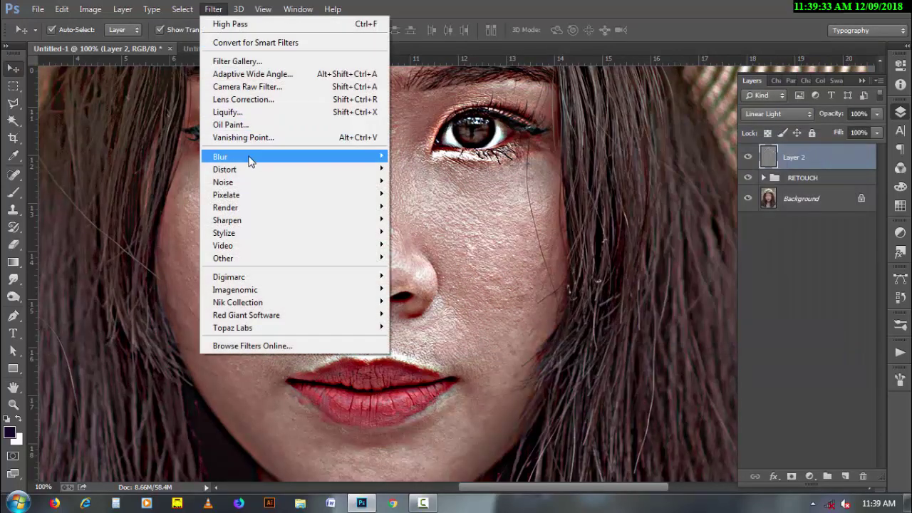
{"action": "left_click", "coordinate": [474, 328]}
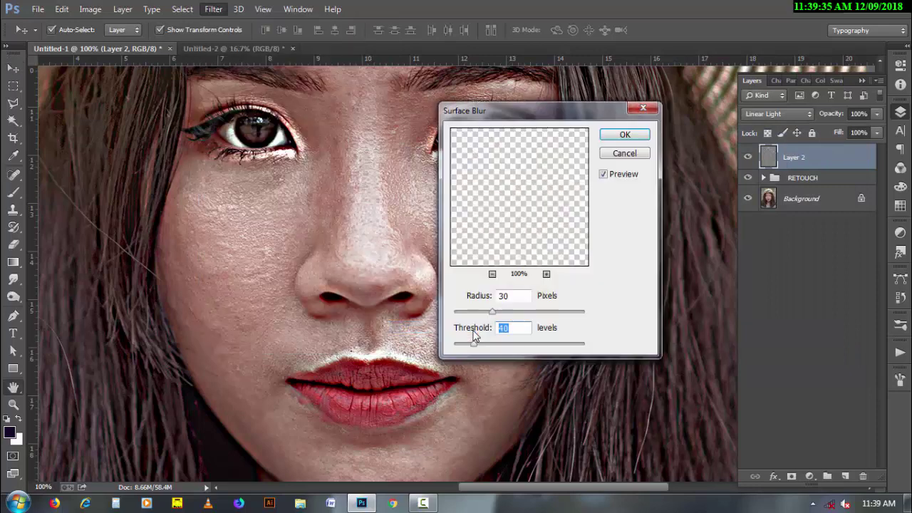
{"action": "left_click", "coordinate": [617, 135]}
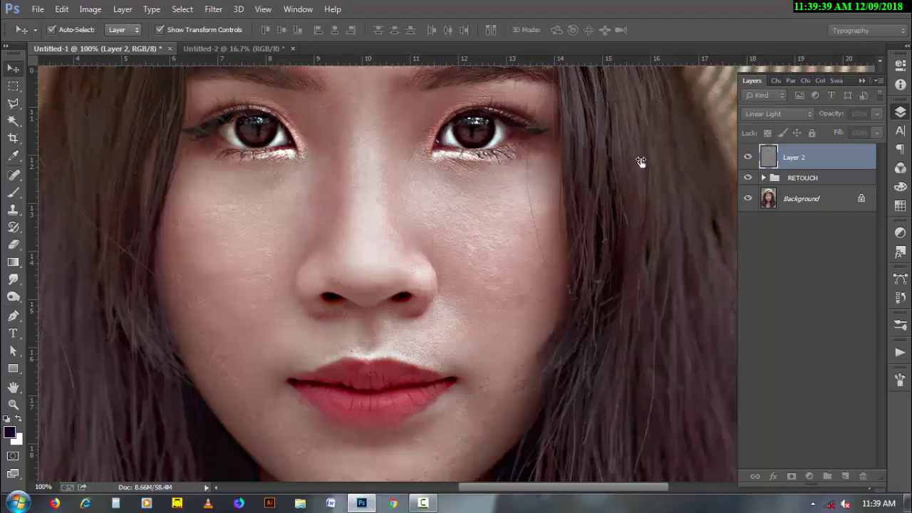
Step: Add a black mask to Layer 2 and size the Brush between 50 and 80
{"action": "left_click", "coordinate": [791, 476], "text": "alt"}
{"action": "left_click", "coordinate": [17, 191]}
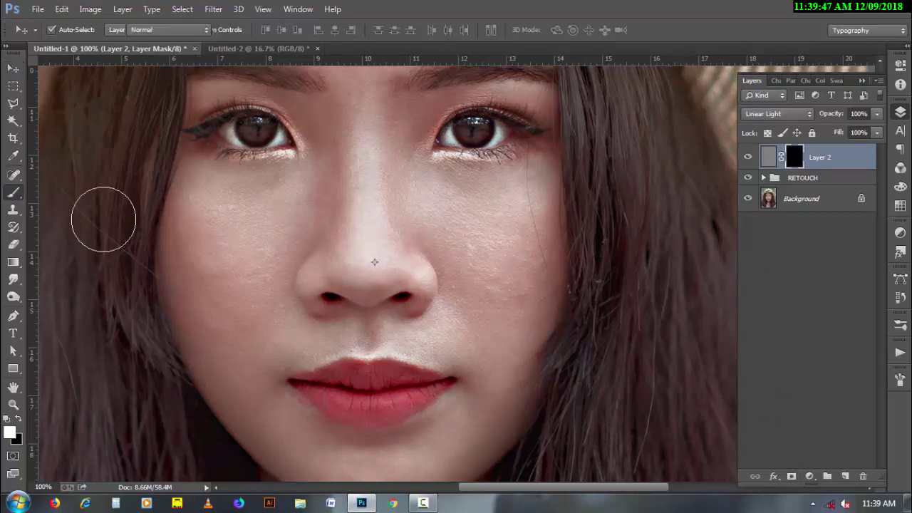
{"action": "key", "text": "bracketleft"}
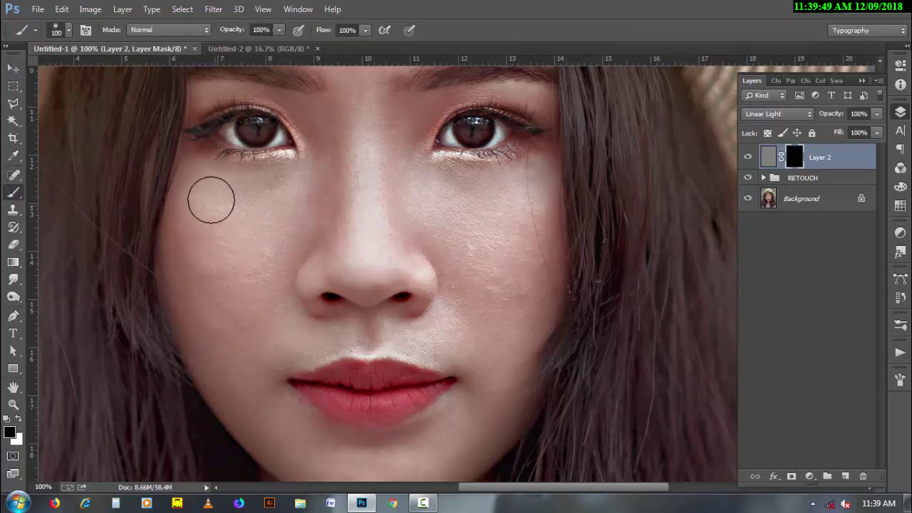
{"action": "key", "text": "bracketleft"}
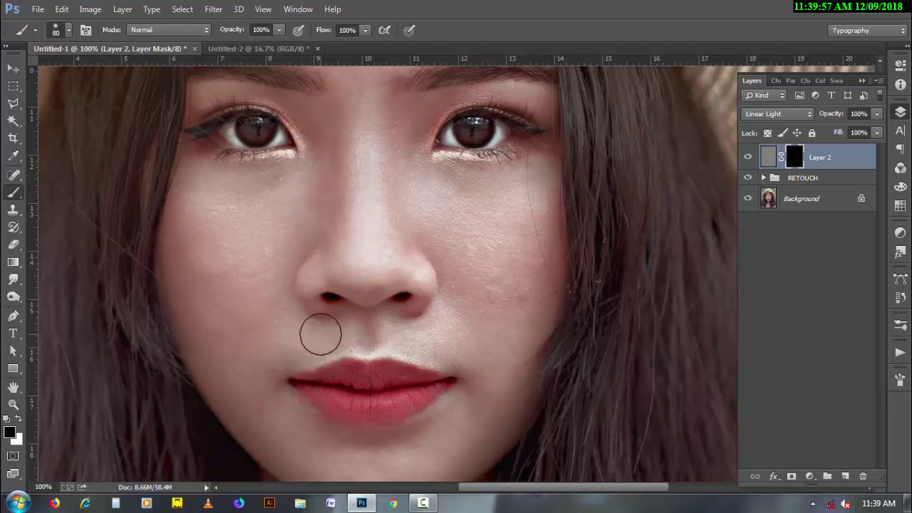
{"action": "key", "text": "bracketleft"}
{"action": "key", "text": "bracketleft"}
{"action": "key", "text": "bracketleft"}
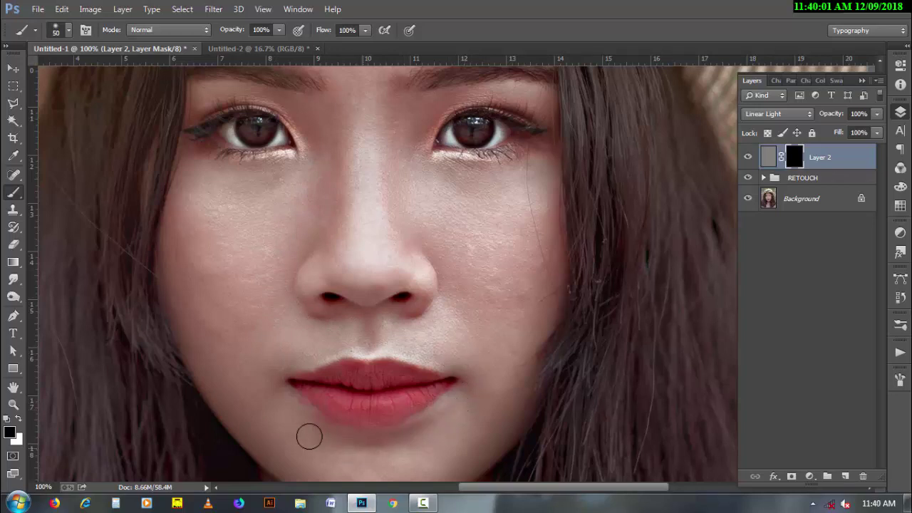
{"action": "scroll", "coordinate": [361, 449], "scroll_direction": "down", "scroll_amount": 2}
{"action": "scroll", "coordinate": [366, 427], "scroll_direction": "down", "scroll_amount": 2}
{"action": "key", "text": "bracketright"}
{"action": "key", "text": "bracketright"}
{"action": "key", "text": "bracketright"}
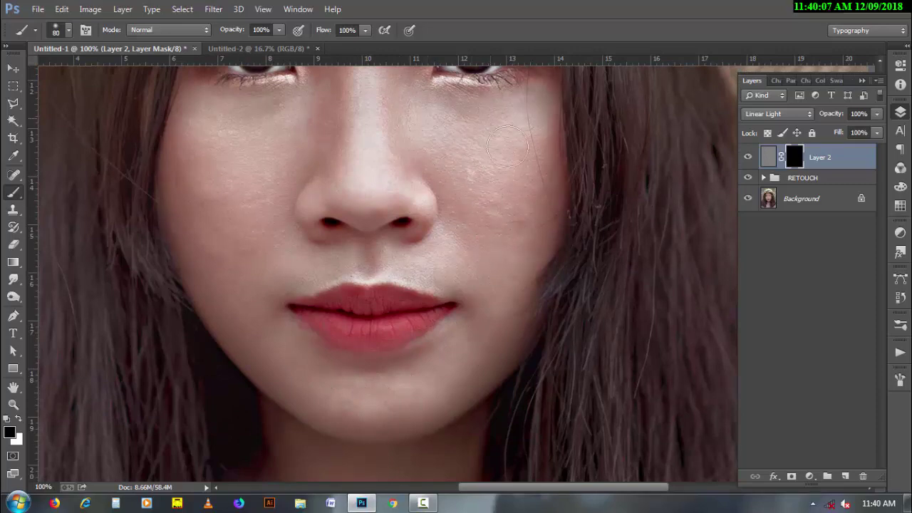
{"action": "scroll", "coordinate": [520, 214], "scroll_direction": "up", "scroll_amount": 3}
{"action": "scroll", "coordinate": [448, 232], "scroll_direction": "up", "scroll_amount": 3}
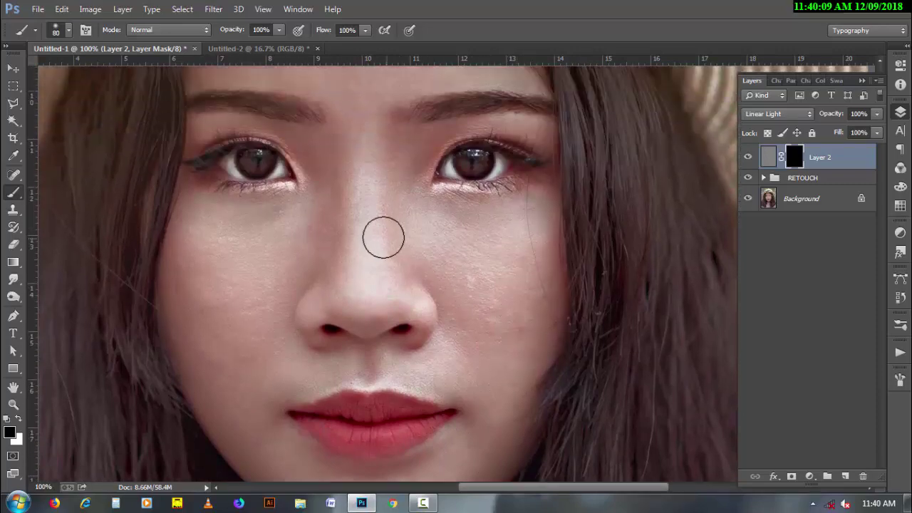
{"action": "key", "text": "bracketleft"}
{"action": "key", "text": "bracketleft"}
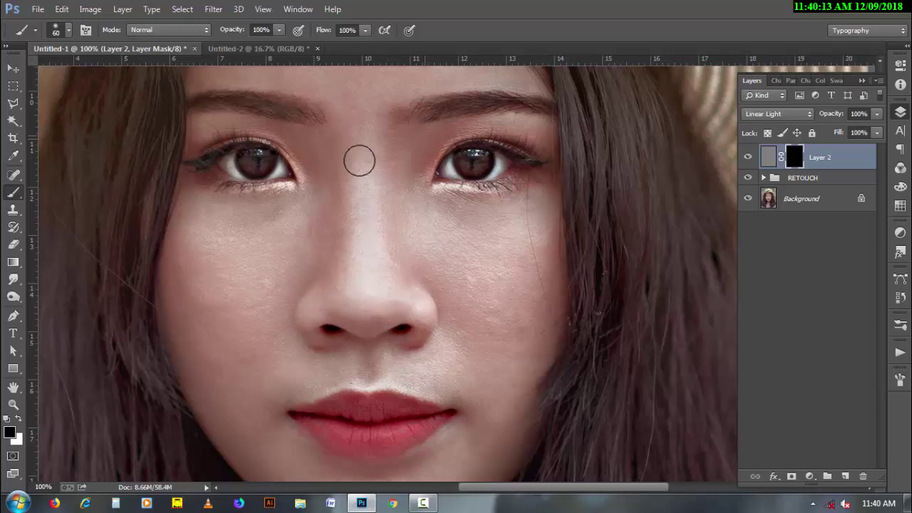
{"action": "scroll", "coordinate": [311, 207], "scroll_direction": "up", "scroll_amount": 2}
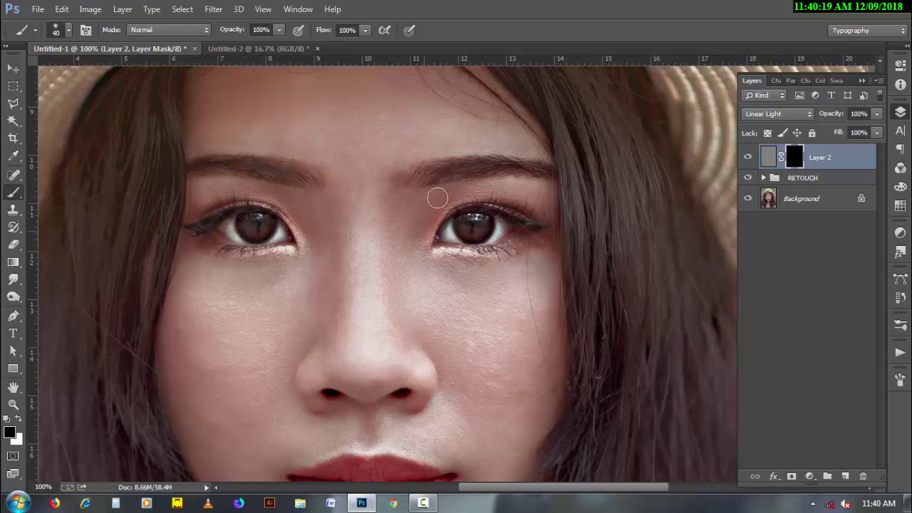
{"action": "scroll", "coordinate": [399, 248], "scroll_direction": "up", "scroll_amount": 2}
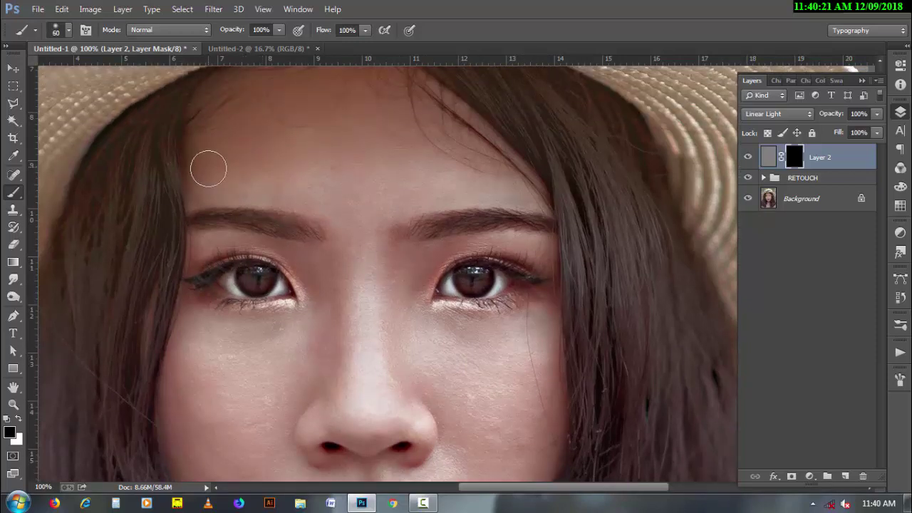
{"action": "key", "text": "bracketright"}
{"action": "key", "text": "bracketright"}
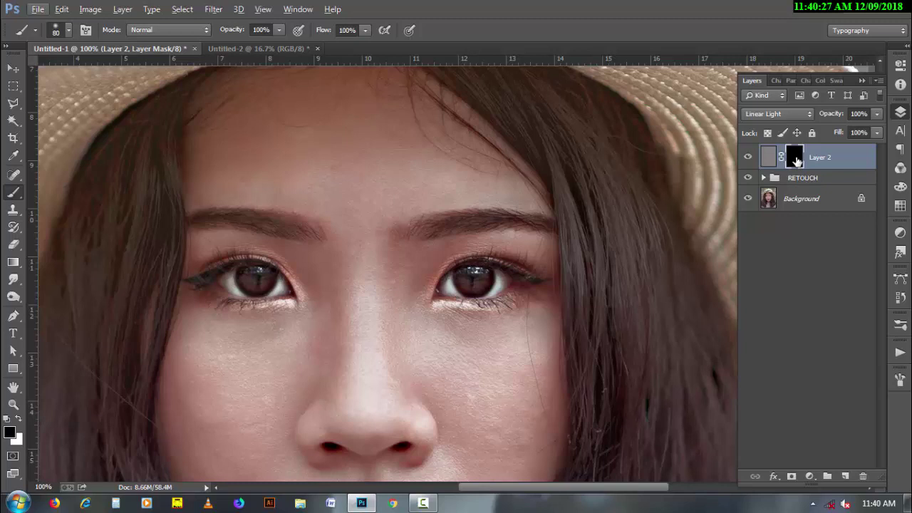
Step: Paint white on Layer 2's mask over the cheek and nose, checking the mask view
{"action": "key", "text": "x"}
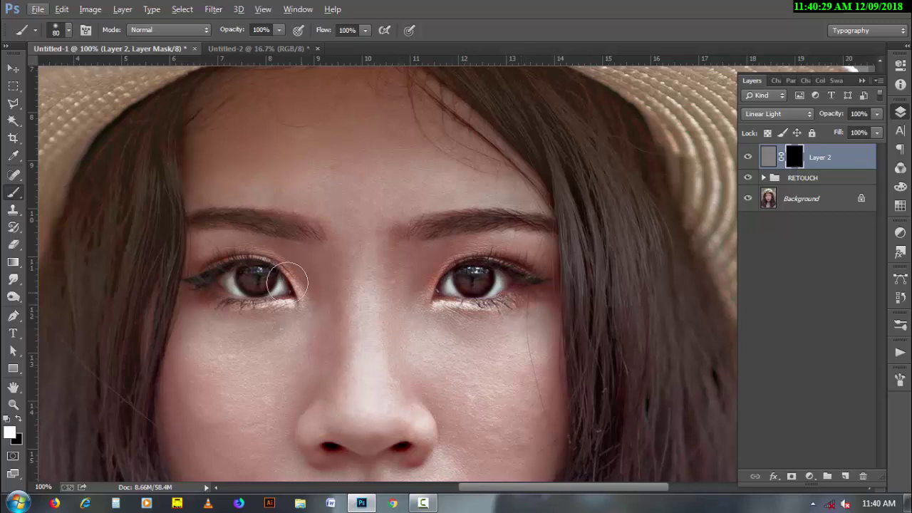
{"action": "key", "text": "bracketleft"}
{"action": "key", "text": "bracketleft"}
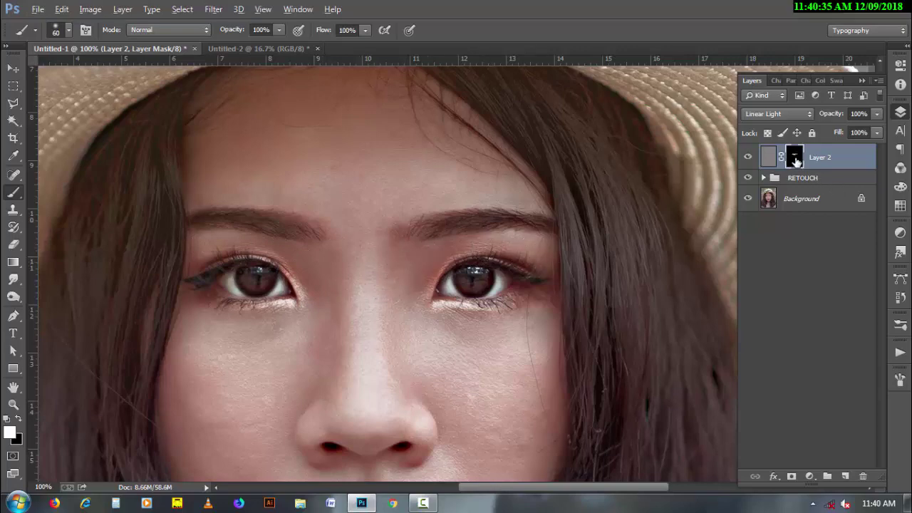
{"action": "left_click", "coordinate": [795, 161], "text": "alt"}
{"action": "left_click", "coordinate": [796, 161], "text": "alt"}
{"action": "key", "text": "bracketright"}
{"action": "key", "text": "bracketright"}
{"action": "key", "text": "bracketright"}
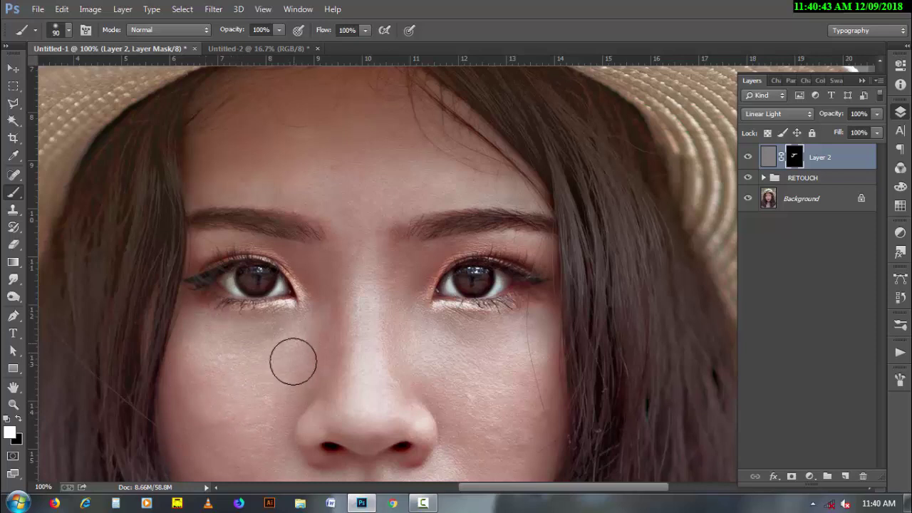
{"action": "scroll", "coordinate": [296, 360], "scroll_direction": "down", "scroll_amount": 3}
{"action": "key", "text": "bracketright"}
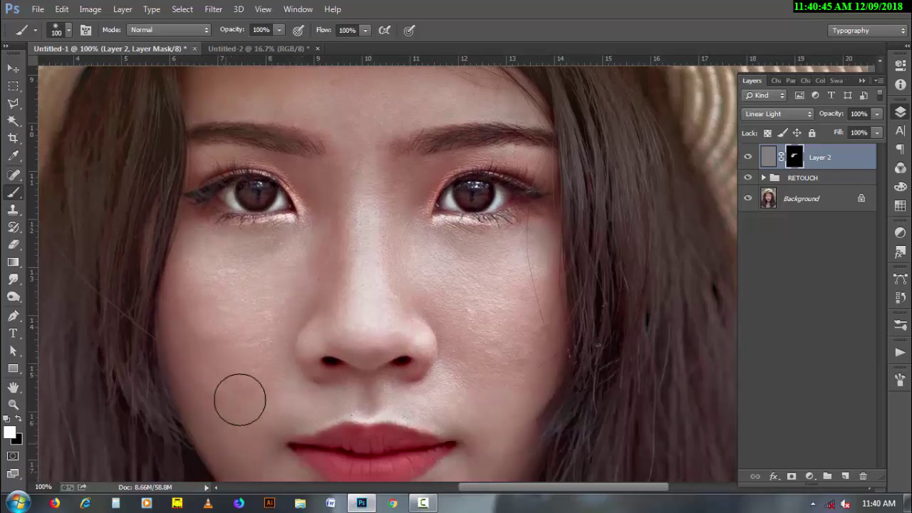
{"action": "key", "text": "bracketleft"}
{"action": "key", "text": "bracketleft"}
{"action": "key", "text": "bracketleft"}
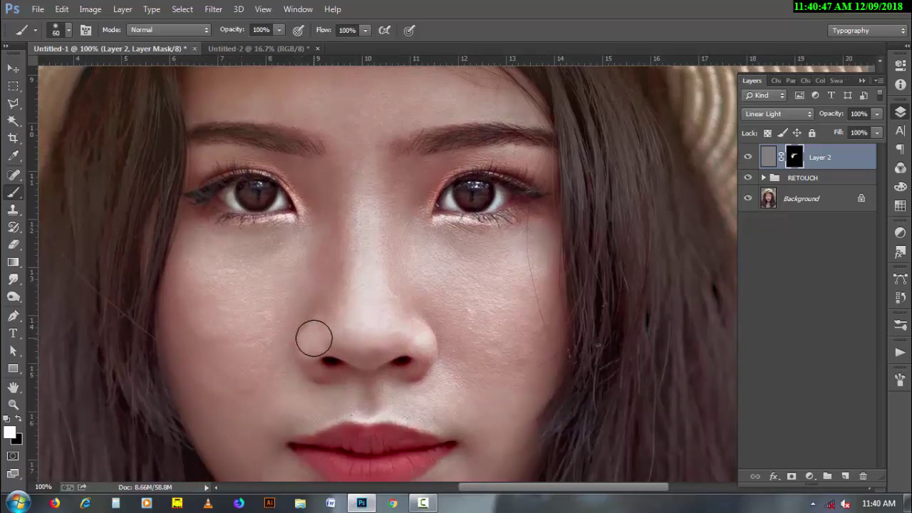
{"action": "key", "text": "bracketleft"}
{"action": "key", "text": "bracketleft"}
{"action": "key", "text": "bracketleft"}
{"action": "key", "text": "bracketright"}
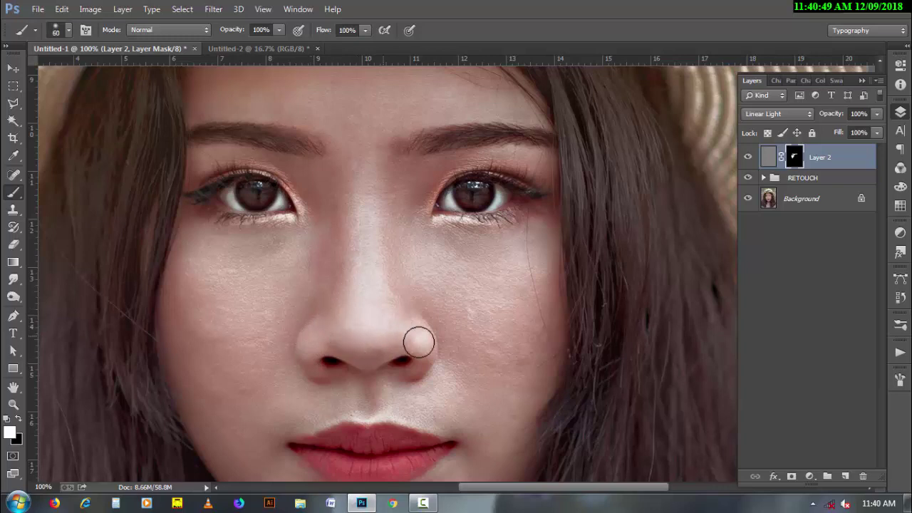
{"action": "key", "text": "bracketright"}
{"action": "key", "text": "bracketright"}
{"action": "key", "text": "bracketright"}
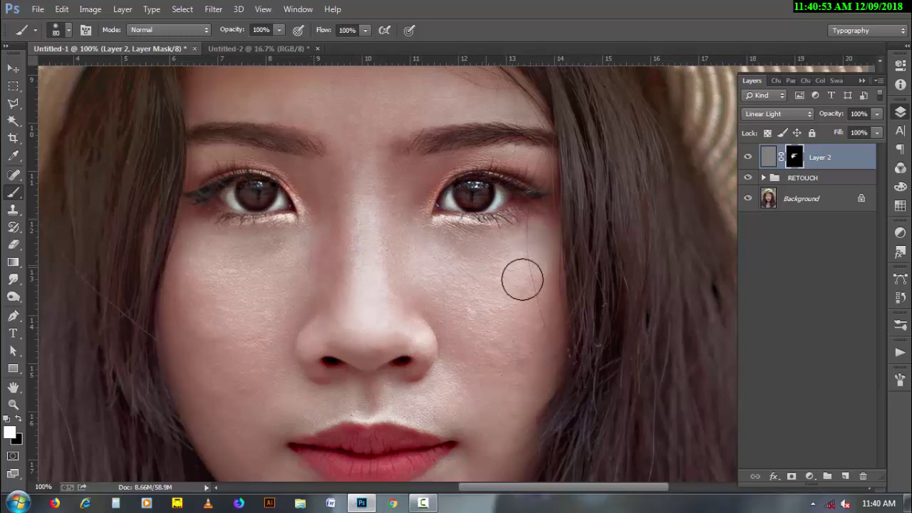
Step: Paint white over the upper lip, cheeks and chin with brush sizes 70–100
{"action": "scroll", "coordinate": [487, 350], "scroll_direction": "down", "scroll_amount": 2}
{"action": "scroll", "coordinate": [486, 356], "scroll_direction": "down", "scroll_amount": 2}
{"action": "key", "text": "bracketright"}
{"action": "key", "text": "bracketright"}
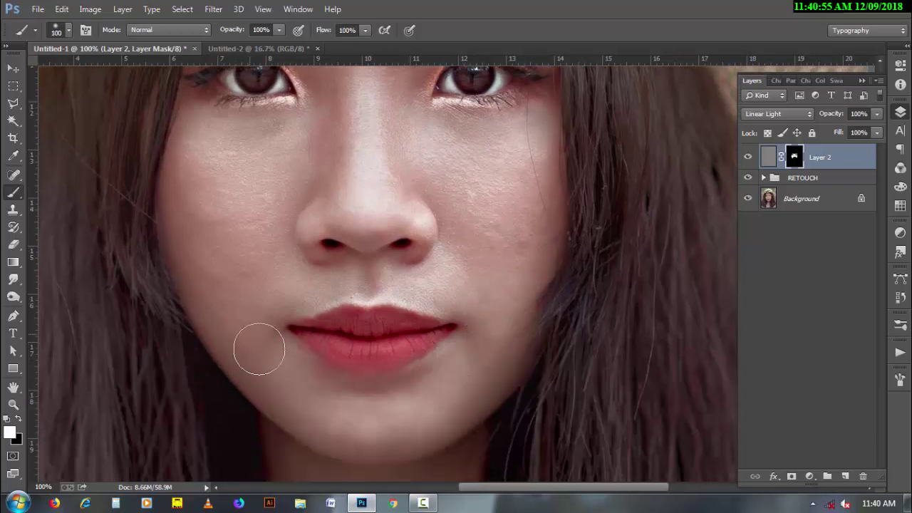
{"action": "key", "text": "bracketleft"}
{"action": "key", "text": "bracketleft"}
{"action": "key", "text": "bracketleft"}
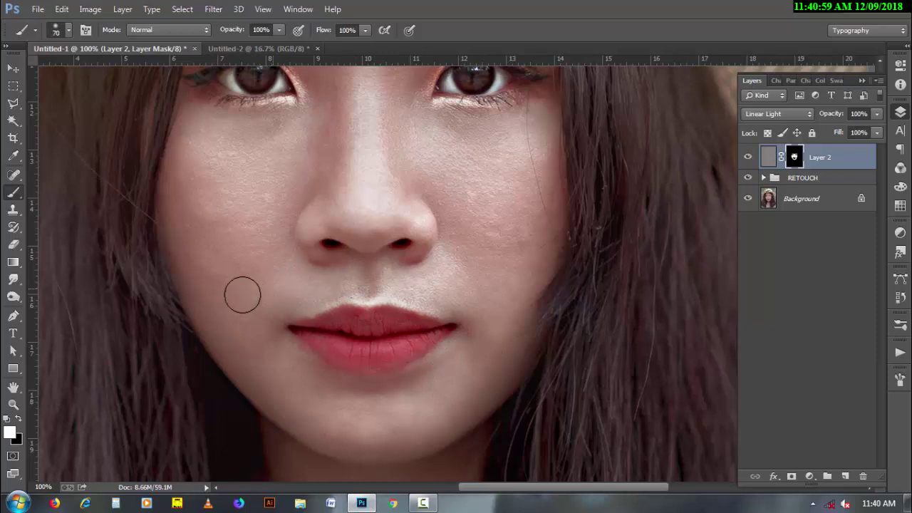
{"action": "key", "text": "bracketright"}
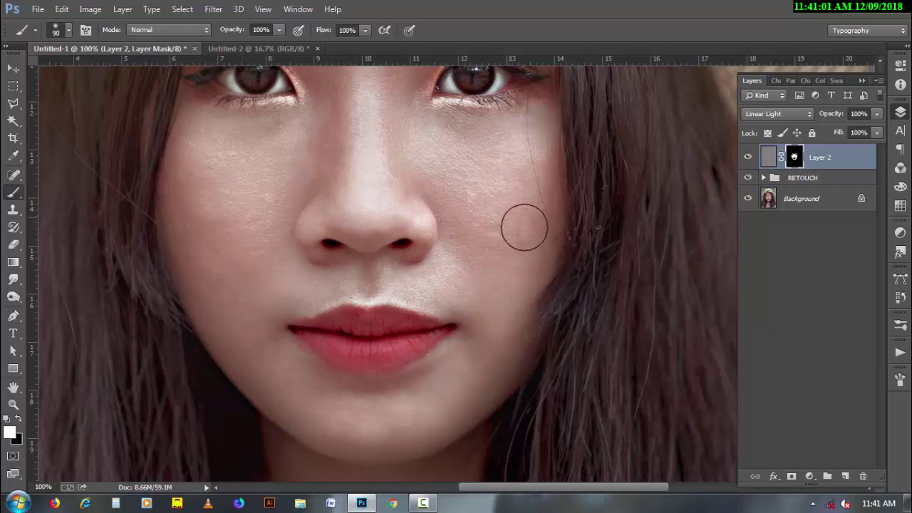
{"action": "key", "text": "bracketright"}
{"action": "key", "text": "bracketright"}
{"action": "key", "text": "bracketleft"}
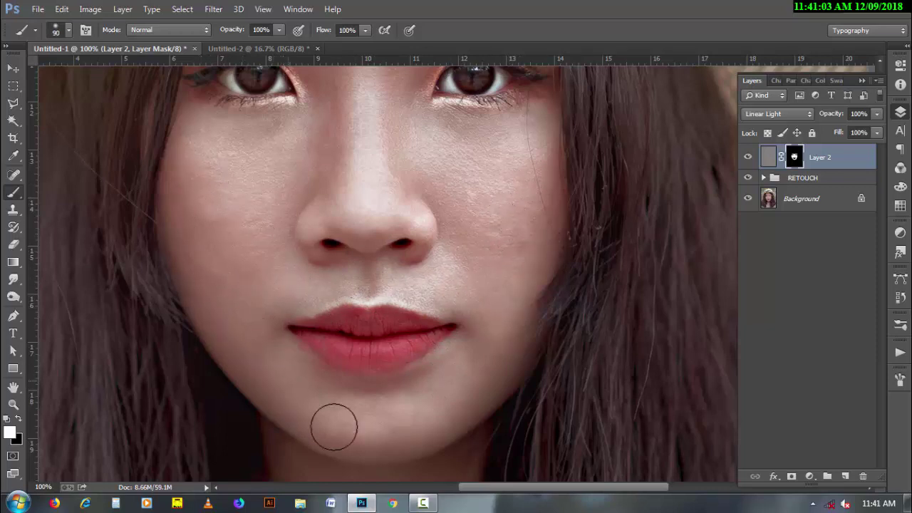
{"action": "left_click_drag", "start_coordinate": [515, 224], "coordinate": [501, 275]}
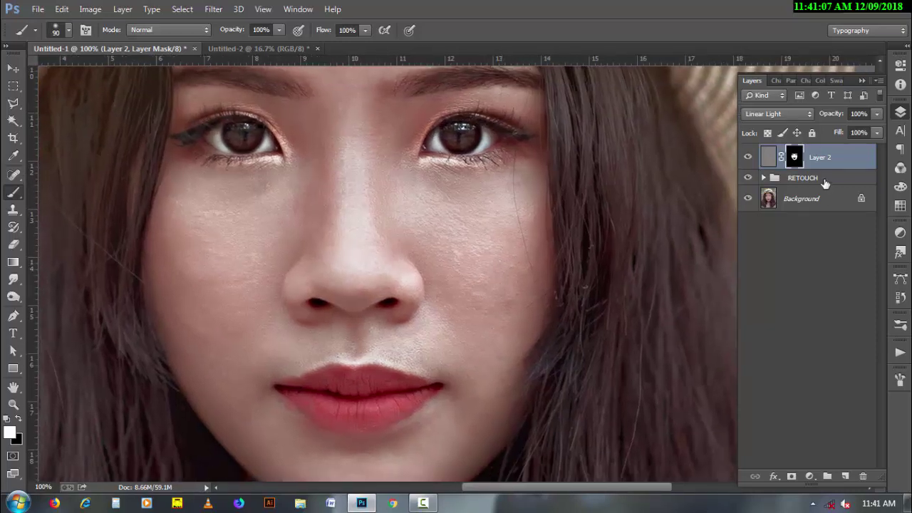
Step: Group Layer 2 and RETOUCH into Group 1 and toggle it to compare
{"action": "left_click", "coordinate": [824, 183], "text": "shift"}
{"action": "key", "text": "ctrl+g"}
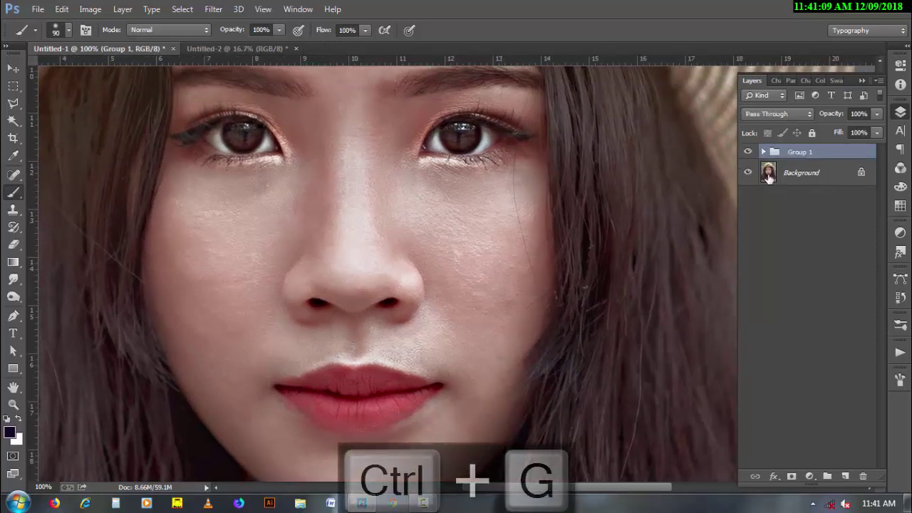
{"action": "left_click", "coordinate": [749, 153]}
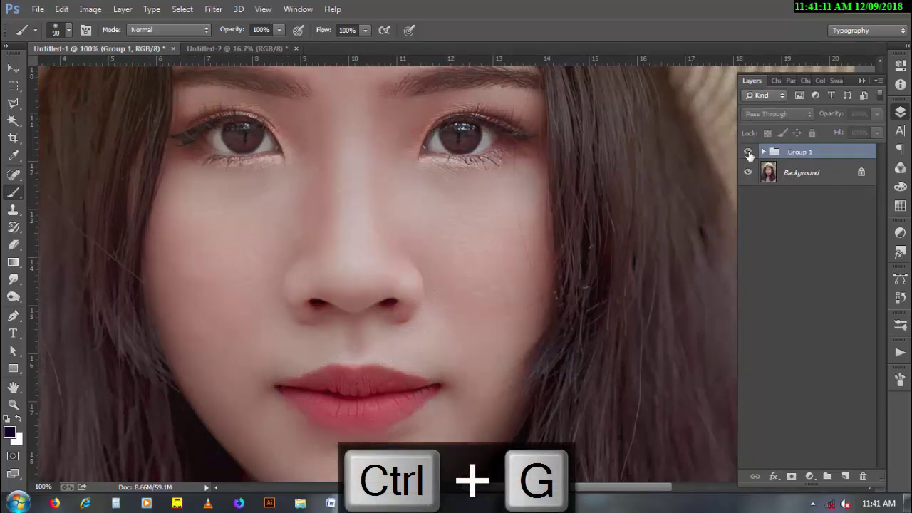
{"action": "left_click", "coordinate": [748, 153]}
{"action": "left_click", "coordinate": [748, 152]}
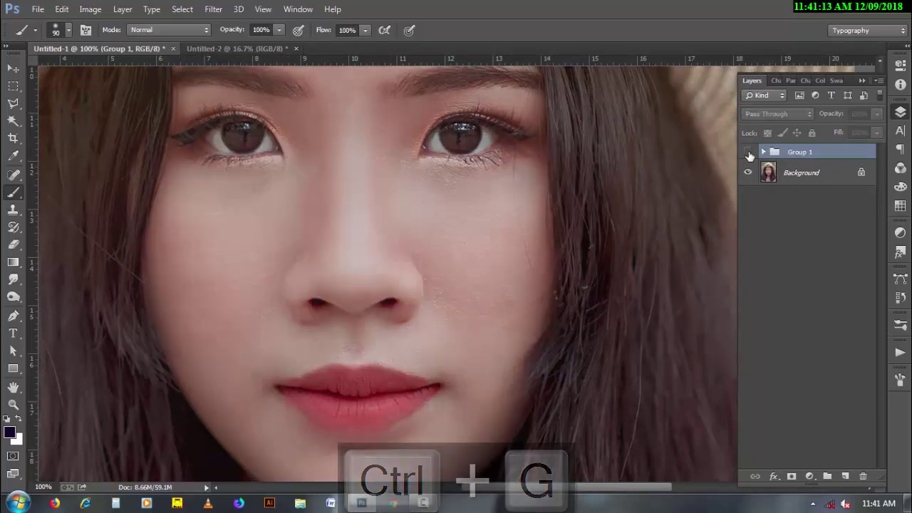
{"action": "left_click", "coordinate": [748, 153]}
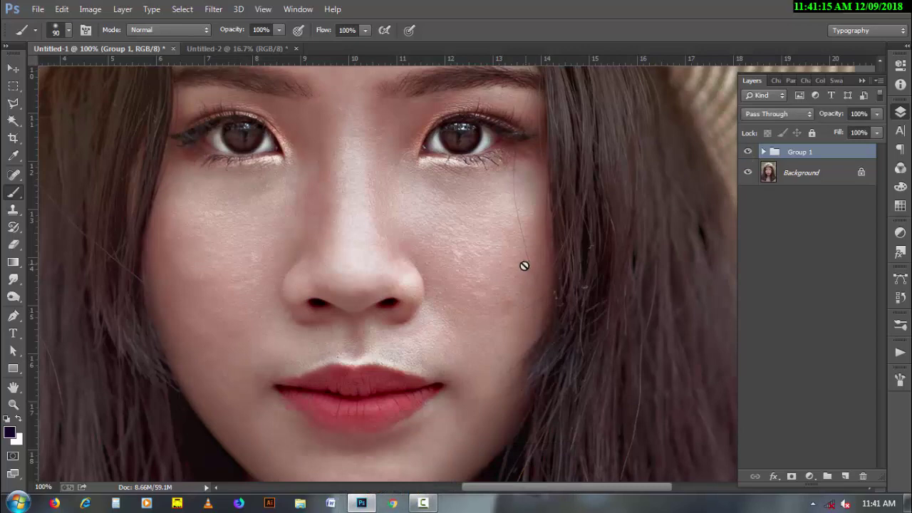
Step: Zoom out to view the whole retouched portrait
{"action": "key", "text": "h"}
{"action": "left_click", "coordinate": [488, 280], "text": "alt"}
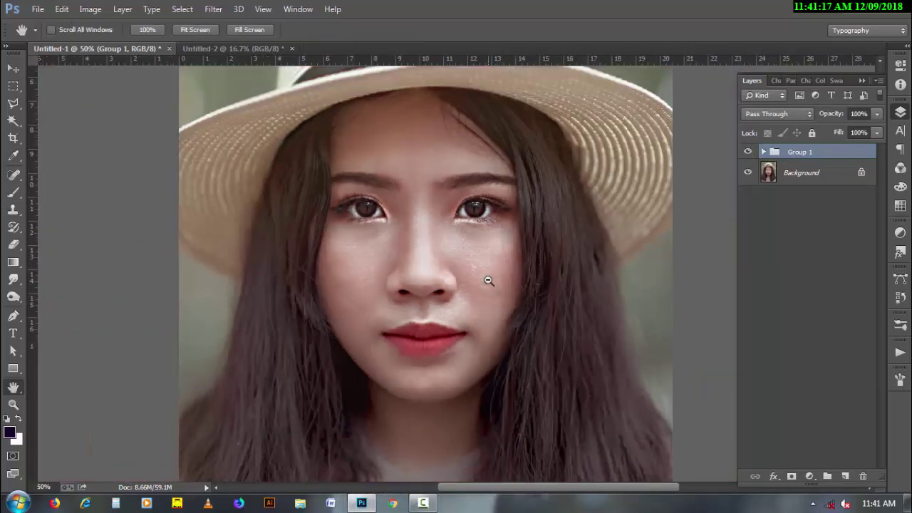
{"action": "left_click", "coordinate": [488, 280], "text": "alt"}
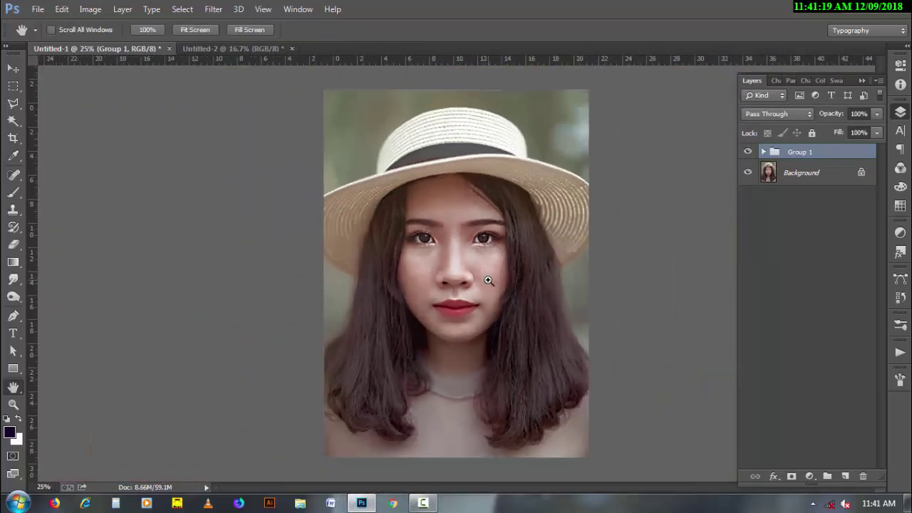
{"action": "left_click", "coordinate": [488, 280], "text": "ctrl"}
{"action": "left_click", "coordinate": [422, 503]}
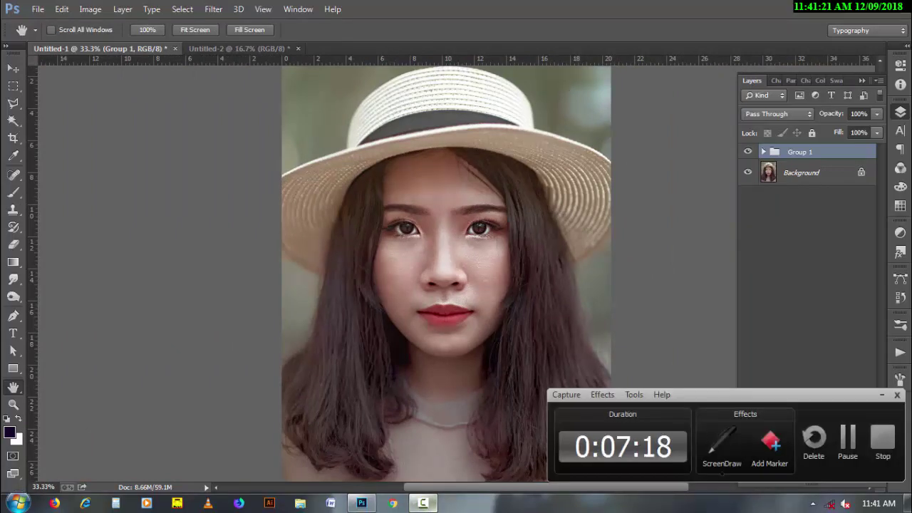
{"action": "left_click", "coordinate": [855, 438]}
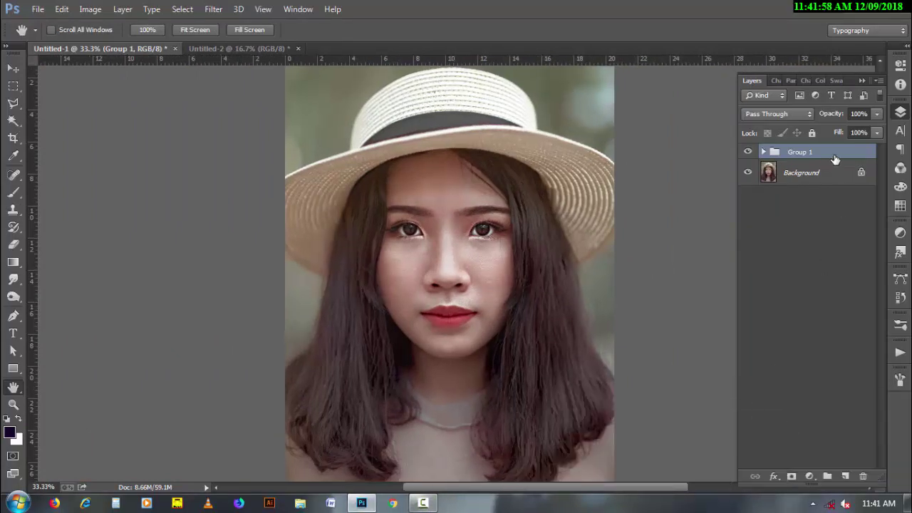
Step: Add Layer 3 above Group 1 with a merged Apply Image copy, then zoom to the face at 100%
{"action": "left_click", "coordinate": [844, 476]}
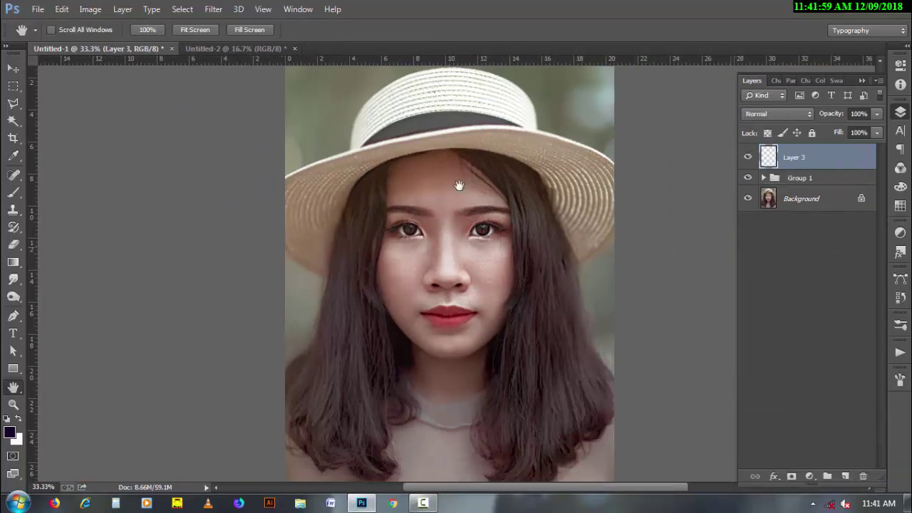
{"action": "left_click", "coordinate": [62, 8]}
{"action": "key", "text": "Escape"}
{"action": "left_click", "coordinate": [91, 9]}
{"action": "left_click", "coordinate": [134, 203]}
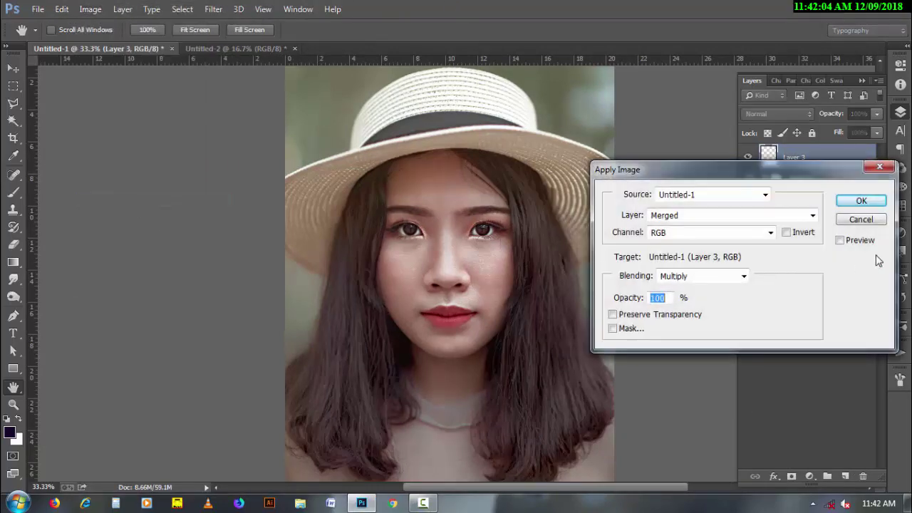
{"action": "left_click", "coordinate": [861, 202]}
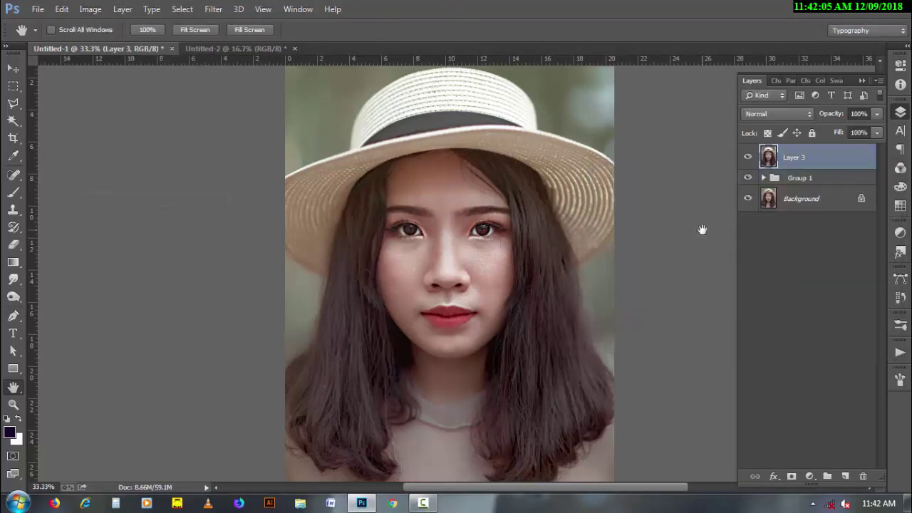
{"action": "left_click", "coordinate": [479, 266], "text": "ctrl"}
{"action": "left_click", "coordinate": [479, 267], "text": "ctrl"}
{"action": "left_click_drag", "start_coordinate": [481, 267], "coordinate": [481, 251]}
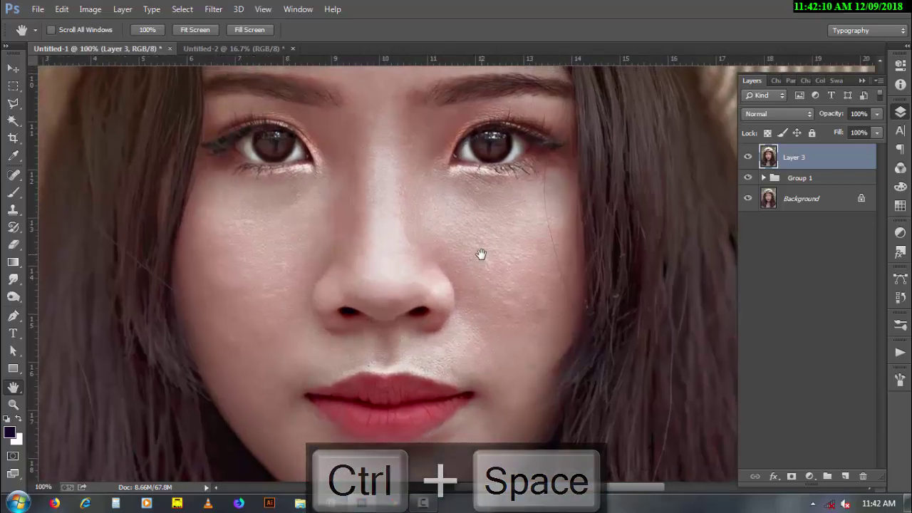
{"action": "left_click", "coordinate": [214, 9]}
{"action": "mouse_move", "coordinate": [235, 289]}
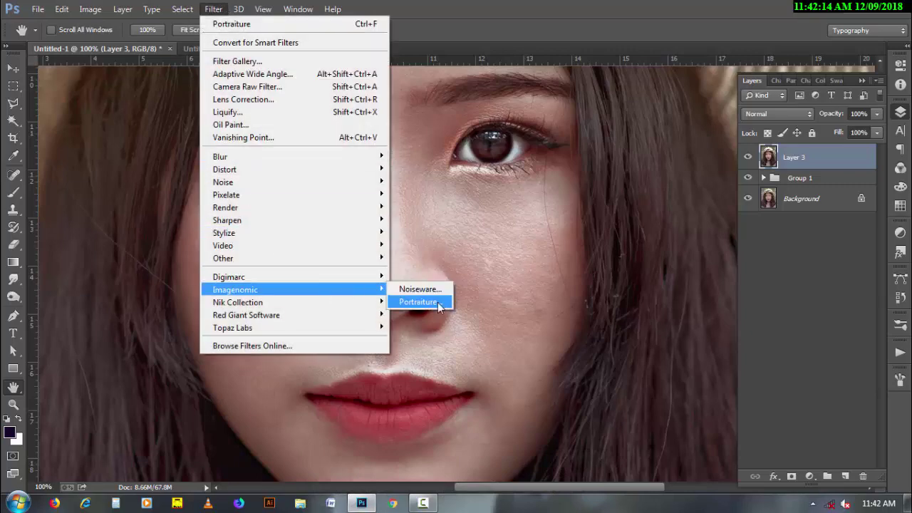
Step: Run Imagenomic Portraiture on Layer 3 with the Smoothing: High preset
{"action": "left_click", "coordinate": [441, 300]}
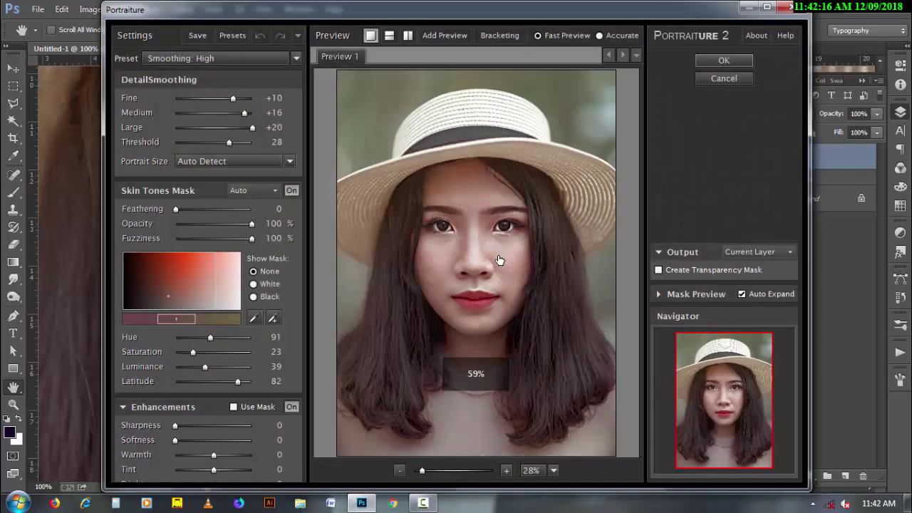
{"action": "left_click", "coordinate": [726, 60]}
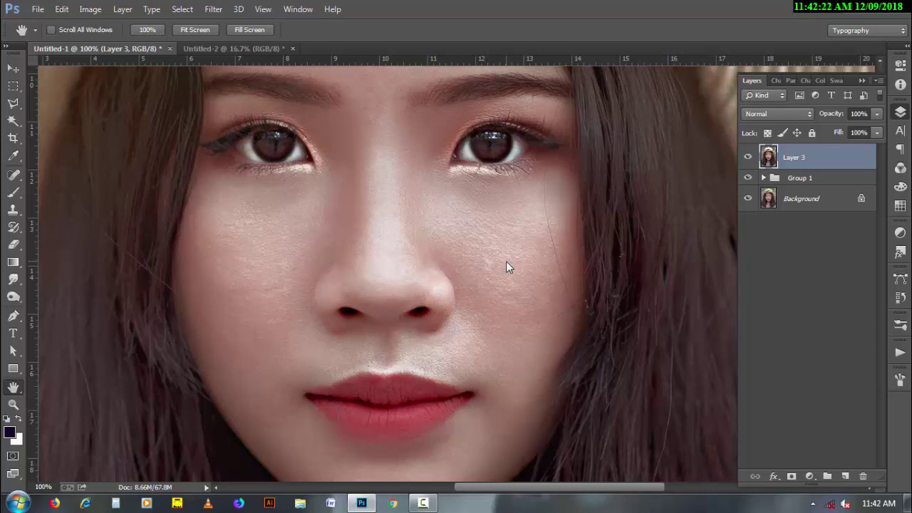
Step: Add a black mask to Layer 3 and paint white over the left cheek, chin and under the nose
{"action": "left_click", "coordinate": [792, 476], "text": "alt"}
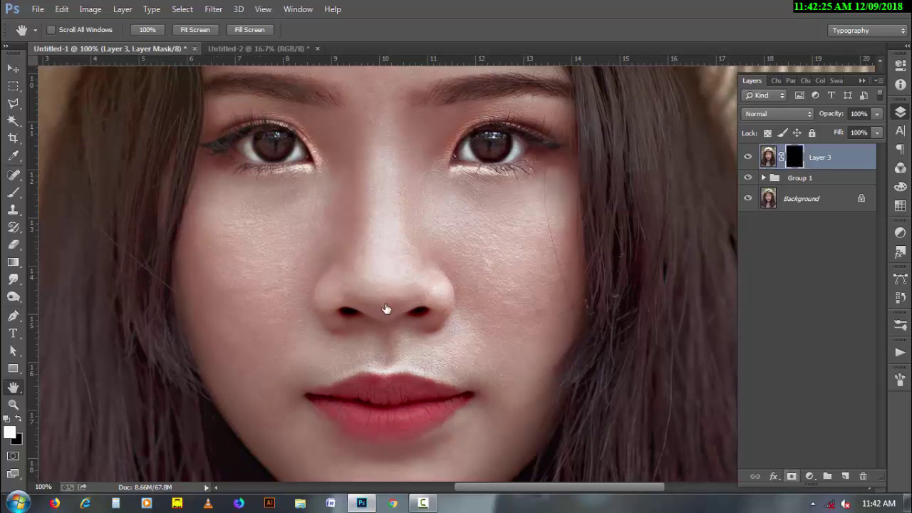
{"action": "left_click", "coordinate": [12, 194]}
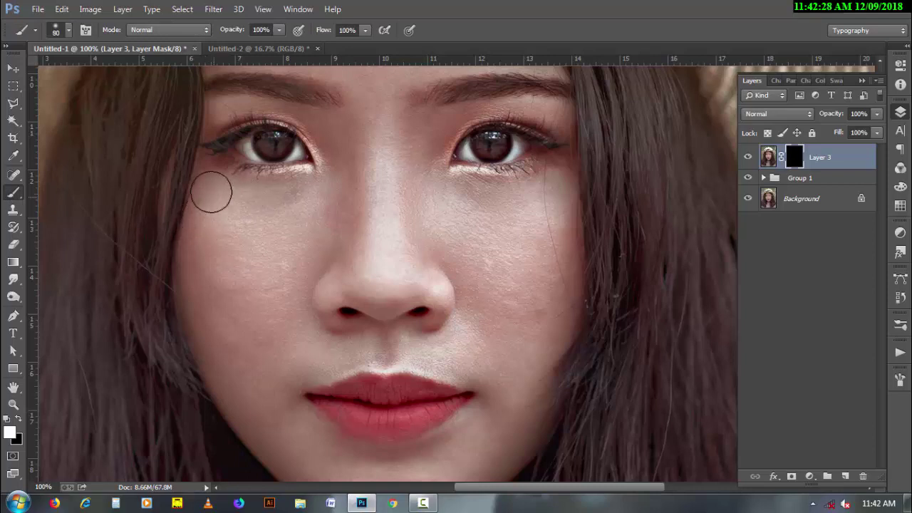
{"action": "key", "text": "bracketleft"}
{"action": "key", "text": "bracketleft"}
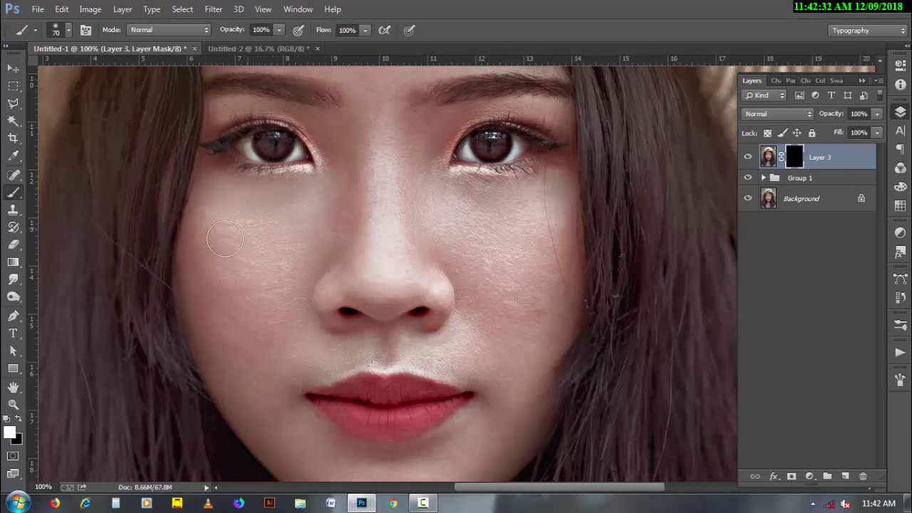
{"action": "key", "text": "bracketright"}
{"action": "left_click_drag", "start_coordinate": [220, 214], "coordinate": [195, 245]}
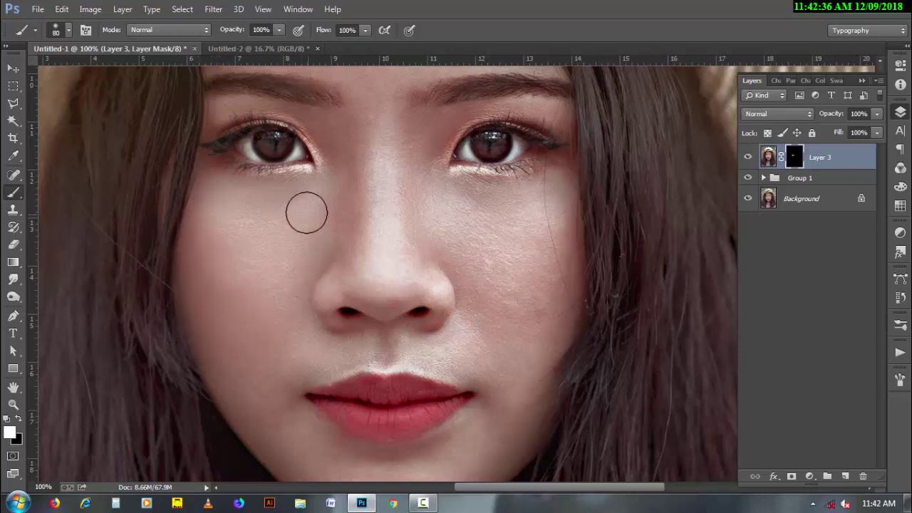
{"action": "key", "text": "bracketleft"}
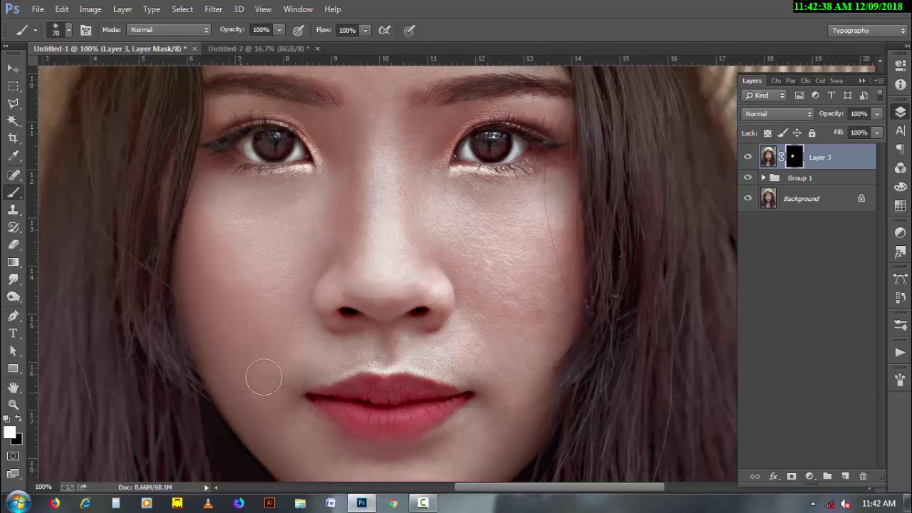
{"action": "scroll", "coordinate": [319, 438], "scroll_direction": "down", "scroll_amount": 3}
{"action": "key", "text": "bracketleft"}
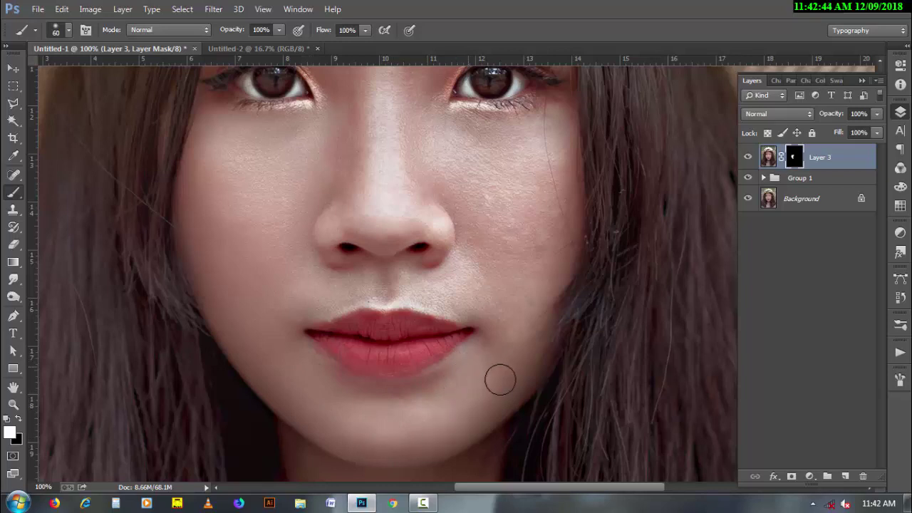
{"action": "key", "text": "bracketleft"}
{"action": "key", "text": "bracketleft"}
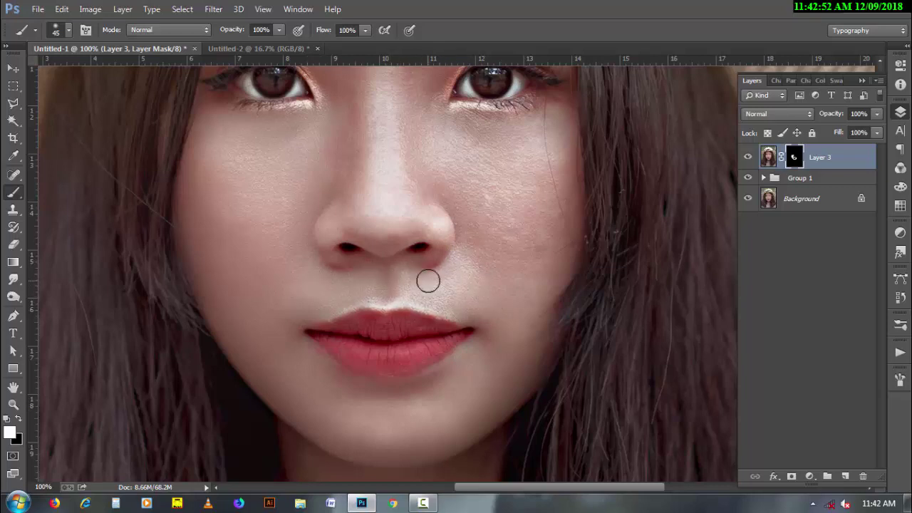
{"action": "scroll", "coordinate": [346, 292], "scroll_direction": "up", "scroll_amount": 2}
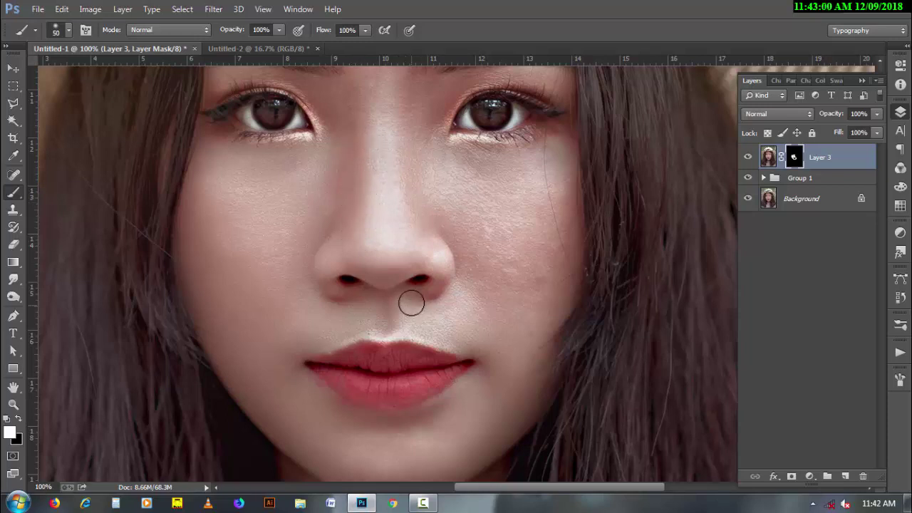
{"action": "scroll", "coordinate": [407, 303], "scroll_direction": "up", "scroll_amount": 3}
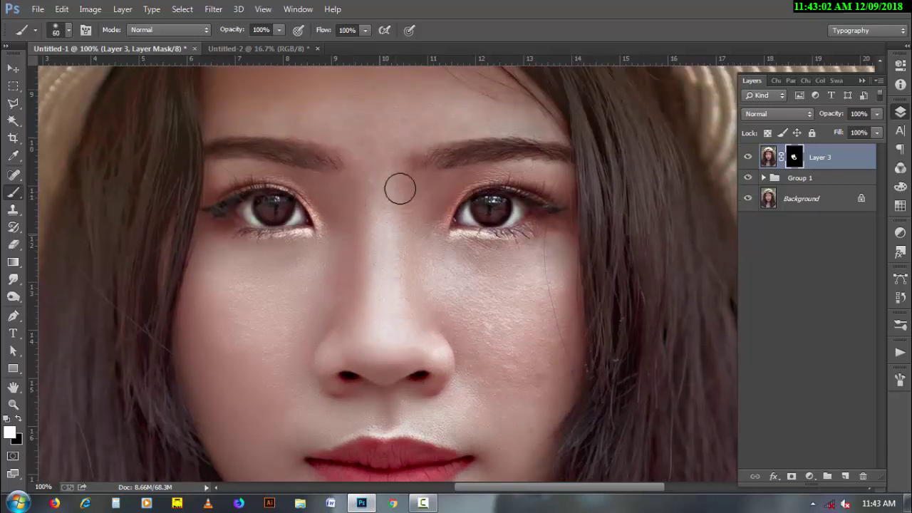
{"action": "key", "text": "bracketleft"}
{"action": "key", "text": "bracketleft"}
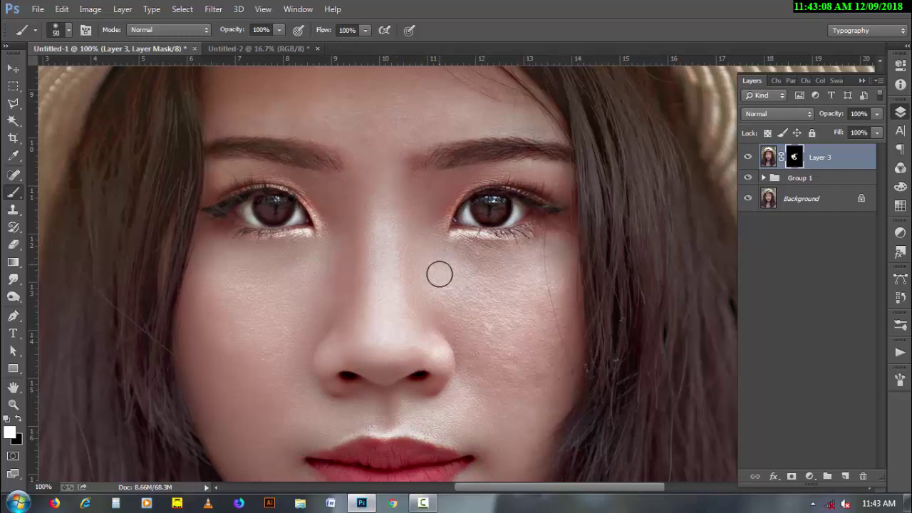
{"action": "key", "text": "bracketright"}
{"action": "key", "text": "bracketright"}
Step: Check the mask alone, then paint white over the forehead and nose bridge
{"action": "left_click", "coordinate": [795, 159], "text": "alt"}
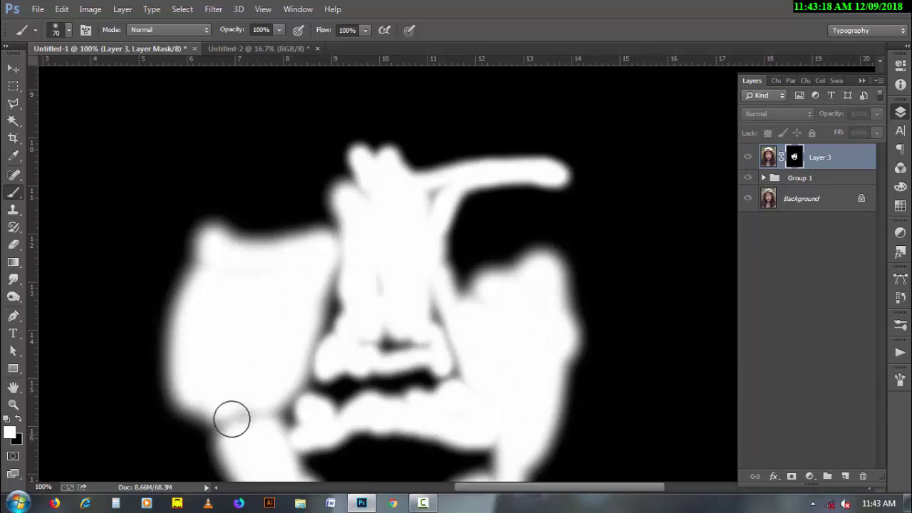
{"action": "left_click", "coordinate": [802, 159], "text": "alt"}
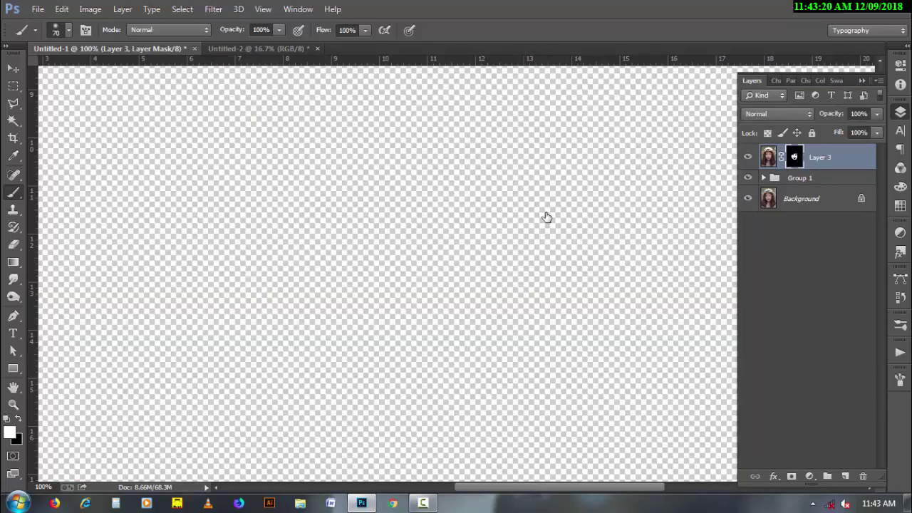
{"action": "key", "text": "bracketleft"}
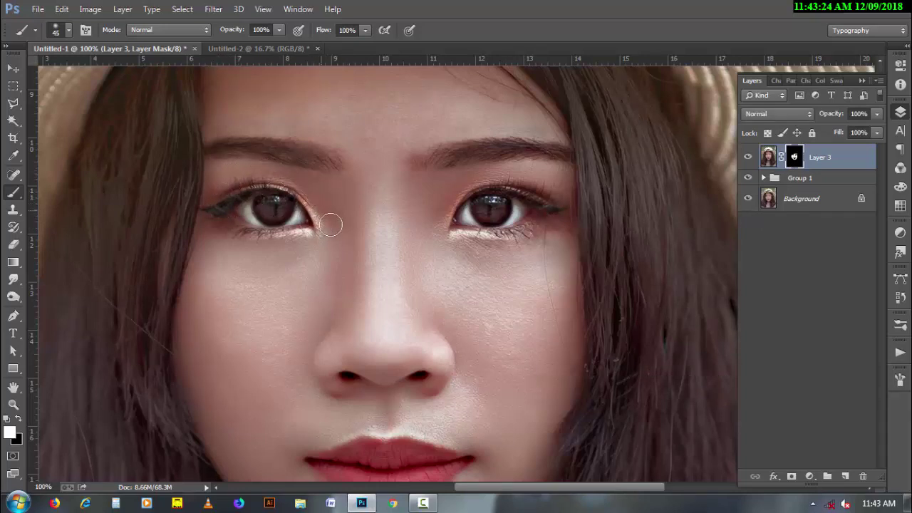
{"action": "key", "text": "bracketright"}
{"action": "key", "text": "bracketright"}
{"action": "key", "text": "bracketright"}
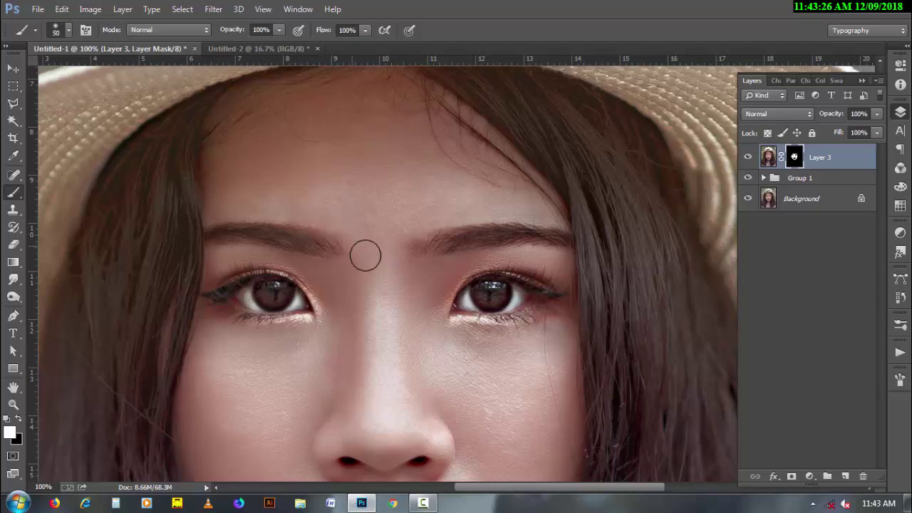
{"action": "key", "text": "bracketright"}
{"action": "key", "text": "bracketright"}
{"action": "key", "text": "bracketleft"}
{"action": "key", "text": "bracketleft"}
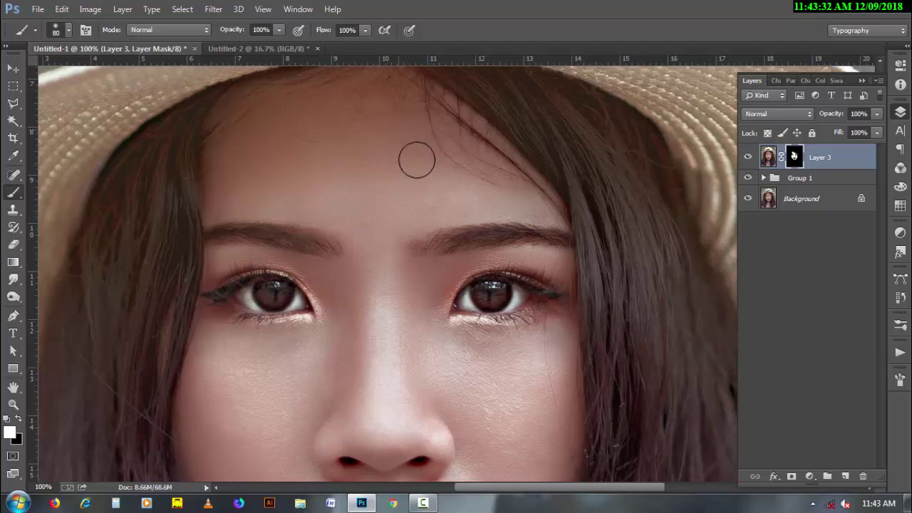
{"action": "key", "text": "bracketleft"}
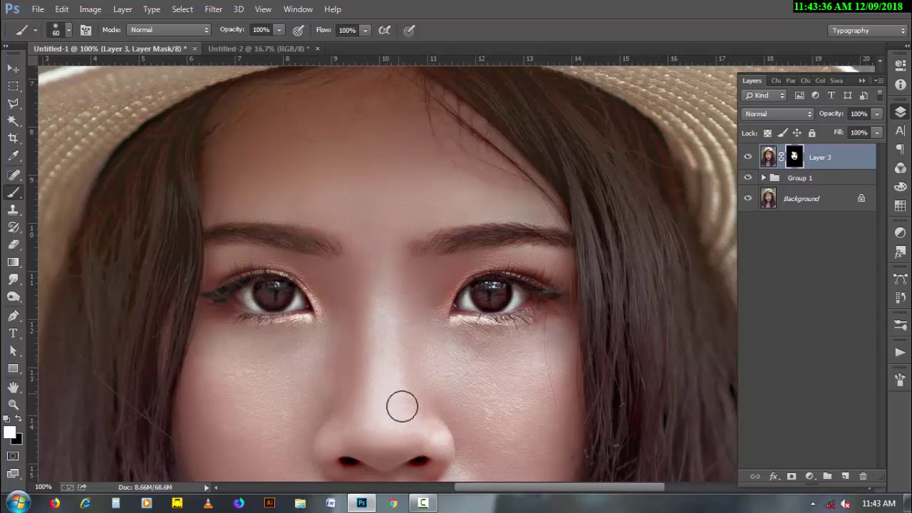
Step: Add Layer 4 above Layer 3 in Overlay mode, filled with 50% gray
{"action": "scroll", "coordinate": [446, 347], "scroll_direction": "down", "scroll_amount": 1}
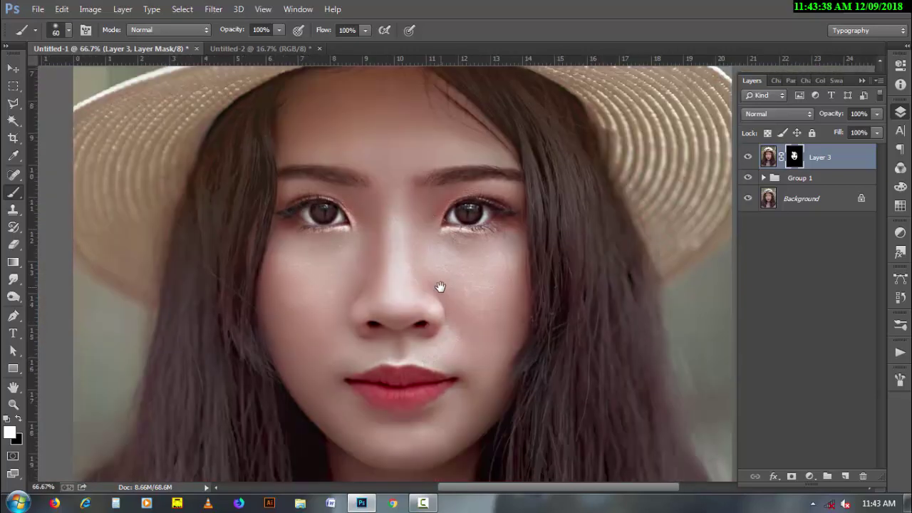
{"action": "scroll", "coordinate": [435, 295], "scroll_direction": "down", "scroll_amount": 1}
{"action": "scroll", "coordinate": [434, 295], "scroll_direction": "down", "scroll_amount": 3}
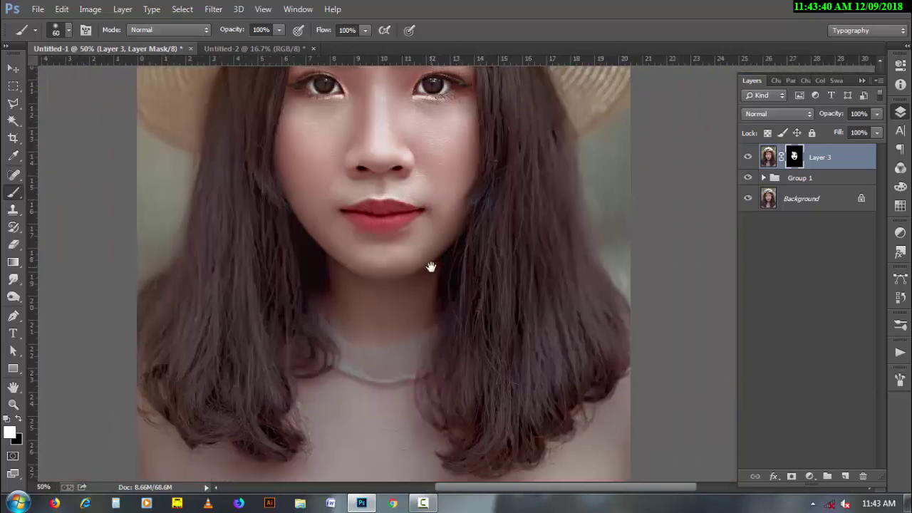
{"action": "scroll", "coordinate": [432, 377], "scroll_direction": "up", "scroll_amount": 3}
{"action": "scroll", "coordinate": [397, 290], "scroll_direction": "up", "scroll_amount": 1}
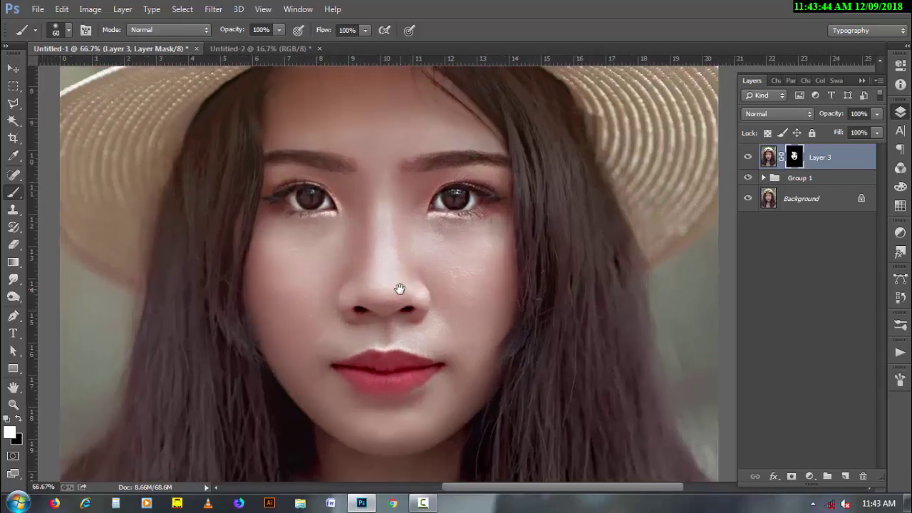
{"action": "left_click", "coordinate": [845, 475]}
{"action": "key", "text": "x"}
{"action": "left_click", "coordinate": [774, 114]}
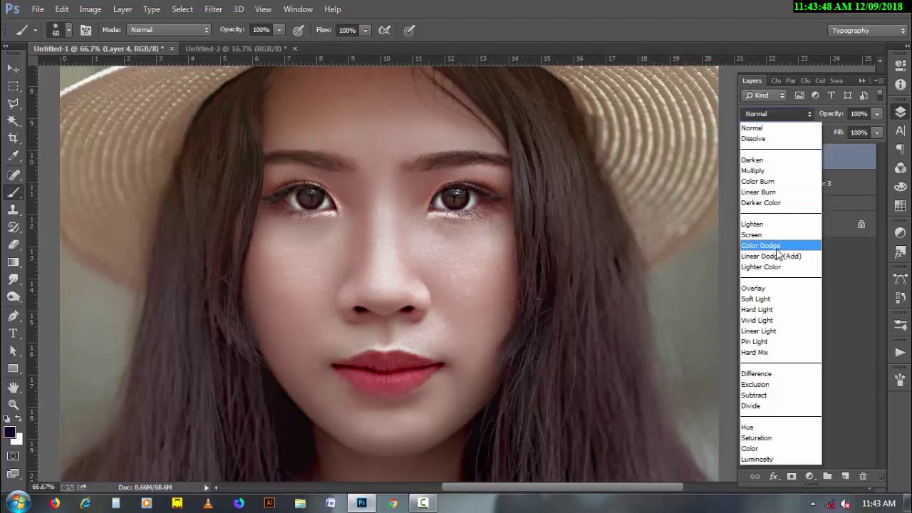
{"action": "left_click", "coordinate": [776, 291]}
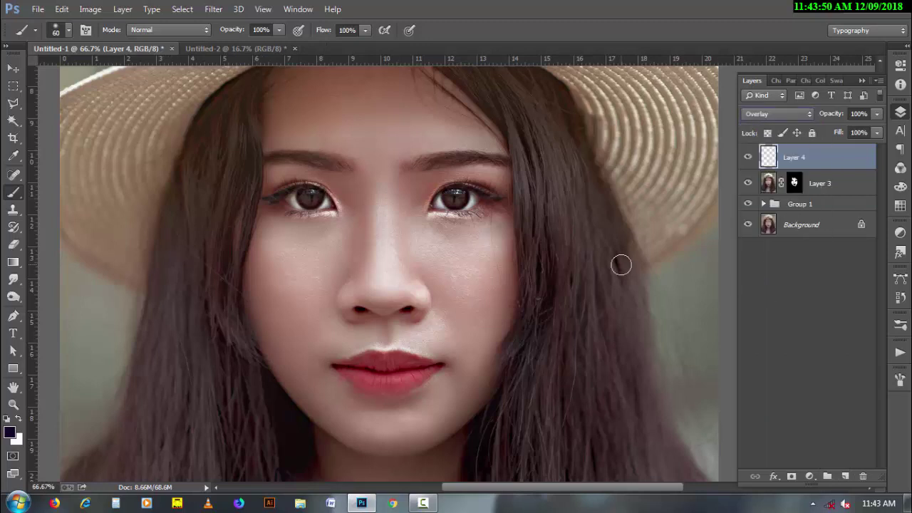
{"action": "key", "text": "shift+F5"}
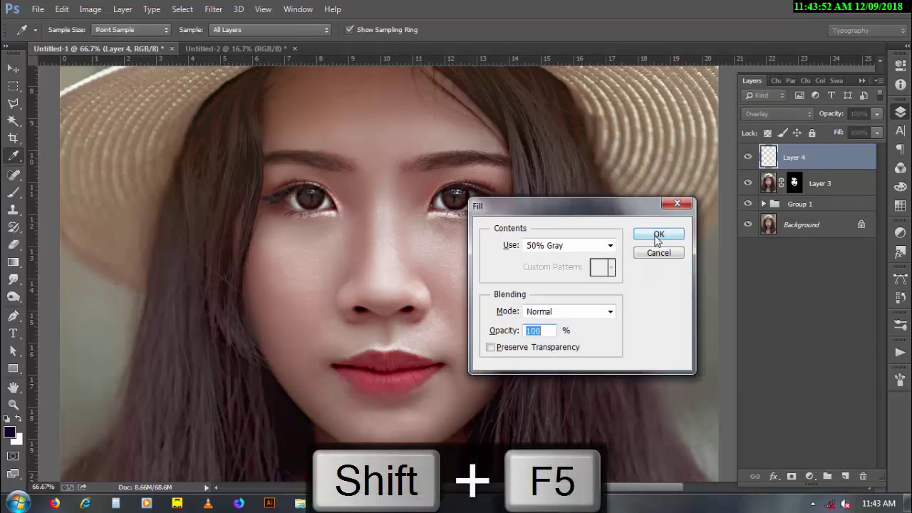
{"action": "left_click", "coordinate": [658, 235]}
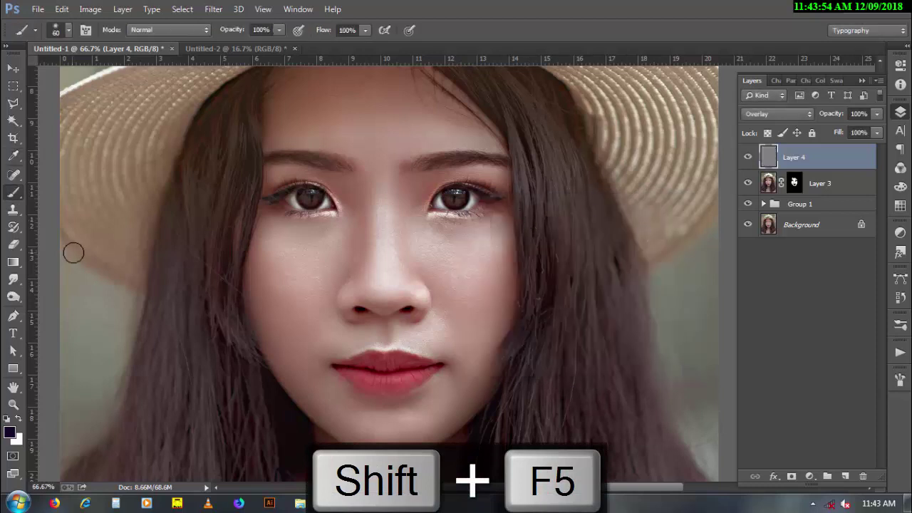
Step: Dodge Layer 4 at 13% exposure over the eyes, brow and forehead, resizing the brush as needed
{"action": "left_click", "coordinate": [13, 296]}
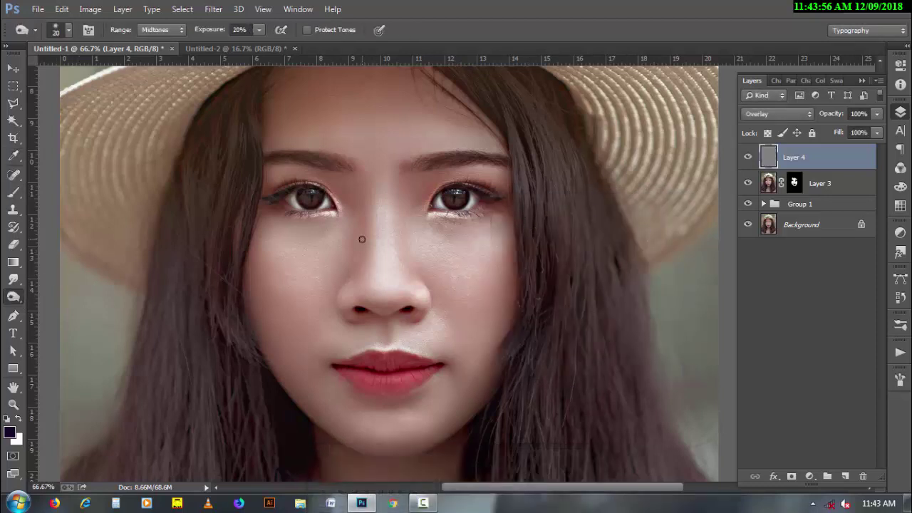
{"action": "key", "text": "bracketright"}
{"action": "key", "text": "bracketright"}
{"action": "key", "text": "bracketright"}
{"action": "key", "text": "bracketright"}
{"action": "key", "text": "bracketright"}
{"action": "key", "text": "bracketright"}
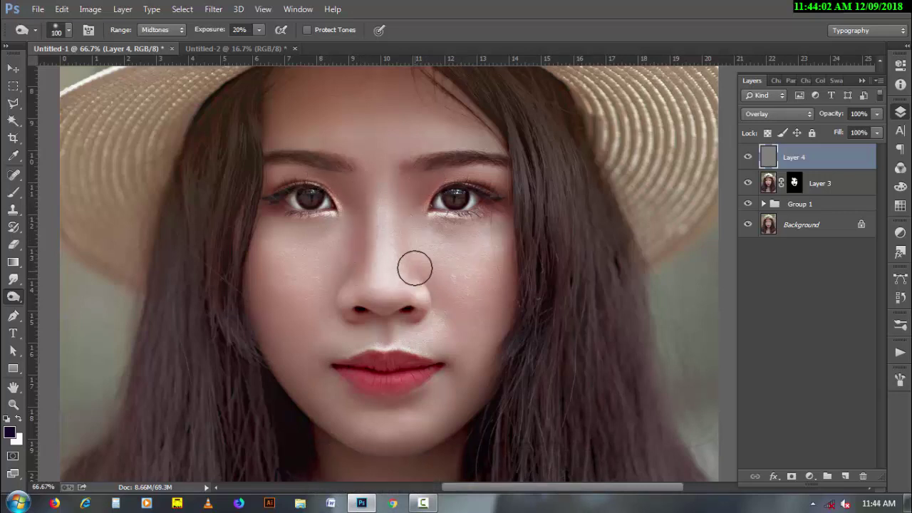
{"action": "key", "text": "bracketleft"}
{"action": "key", "text": "bracketleft"}
{"action": "key", "text": "bracketleft"}
{"action": "key", "text": "bracketleft"}
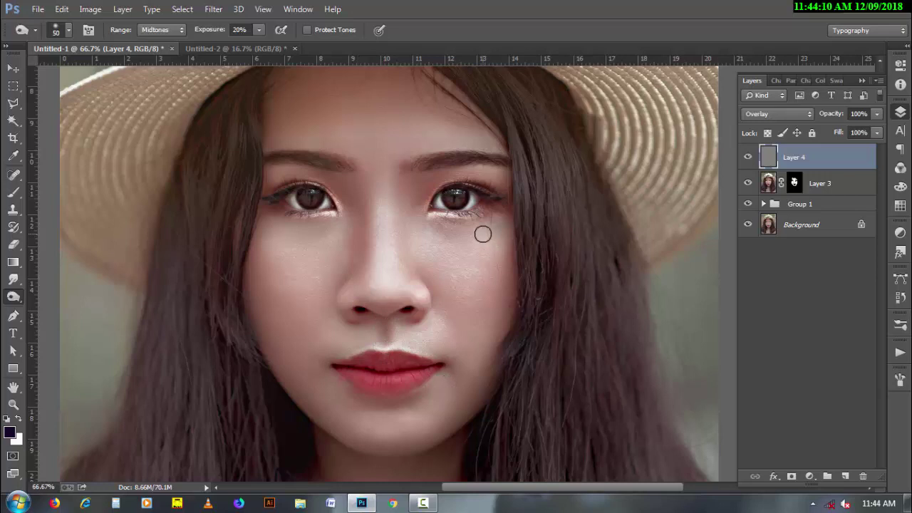
{"action": "right_click", "coordinate": [13, 297]}
{"action": "left_click", "coordinate": [50, 295]}
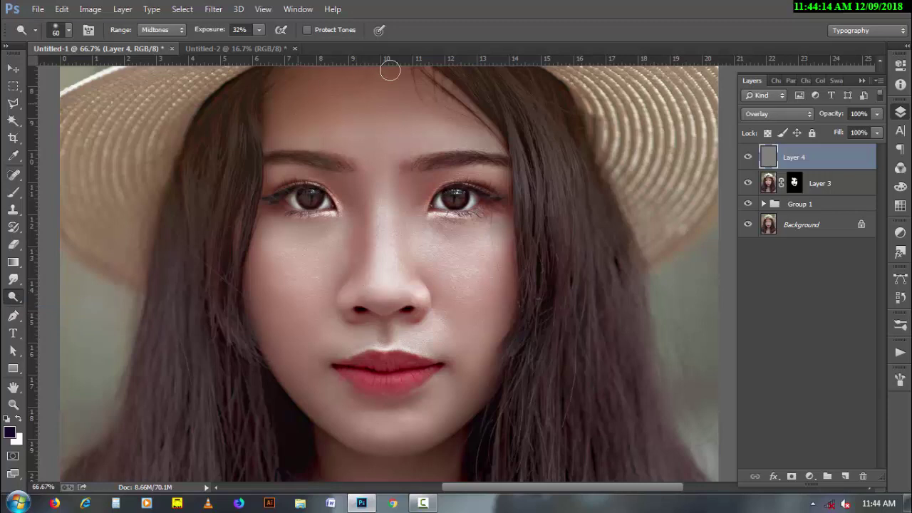
{"action": "left_click_drag", "start_coordinate": [221, 33], "coordinate": [207, 38]}
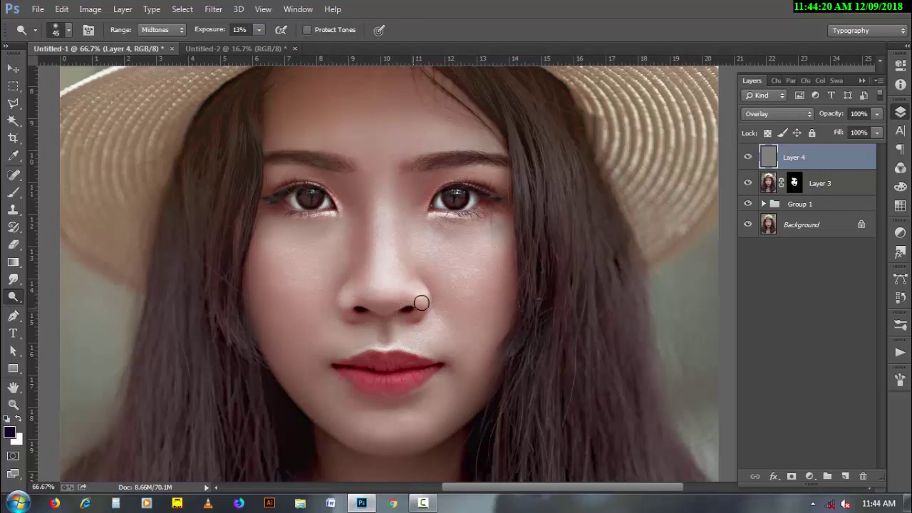
{"action": "key", "text": "bracketright"}
{"action": "key", "text": "bracketright"}
{"action": "key", "text": "bracketright"}
{"action": "key", "text": "bracketright"}
{"action": "key", "text": "bracketright"}
{"action": "key", "text": "bracketright"}
{"action": "key", "text": "bracketright"}
{"action": "key", "text": "bracketright"}
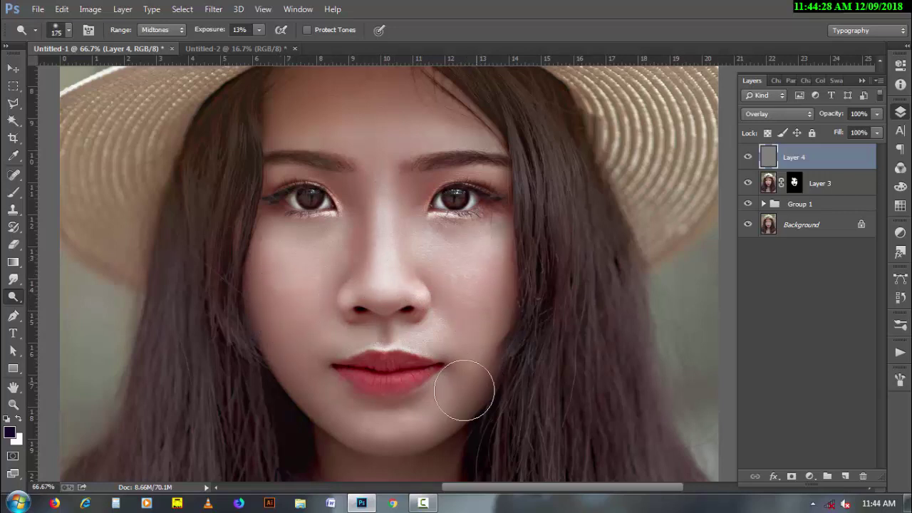
{"action": "key", "text": "bracketleft"}
{"action": "key", "text": "bracketleft"}
{"action": "key", "text": "bracketleft"}
{"action": "key", "text": "bracketleft"}
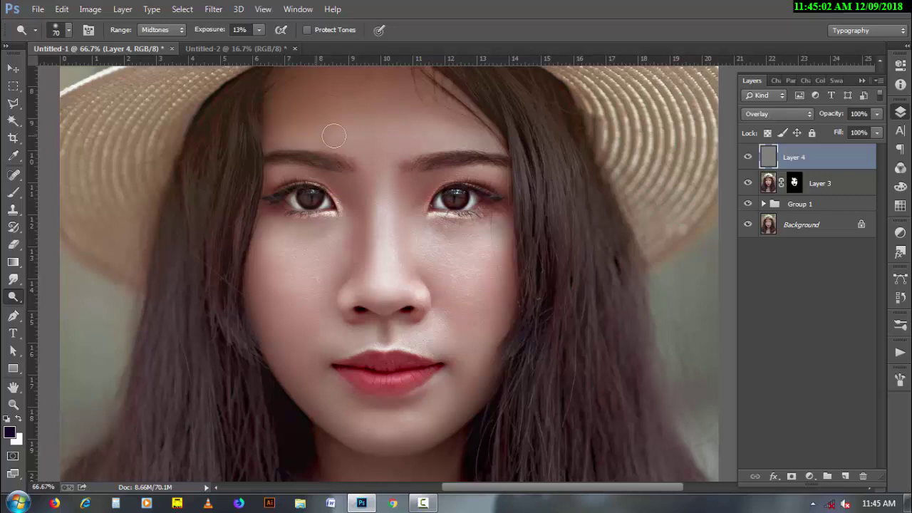
{"action": "key", "text": "bracketright"}
{"action": "key", "text": "bracketright"}
{"action": "key", "text": "bracketright"}
{"action": "key", "text": "bracketright"}
{"action": "key", "text": "bracketright"}
Step: Group Layer 4, Layer 3 and Group 1 into Group 2 and toggle it to compare
{"action": "left_click", "coordinate": [498, 313], "text": "alt"}
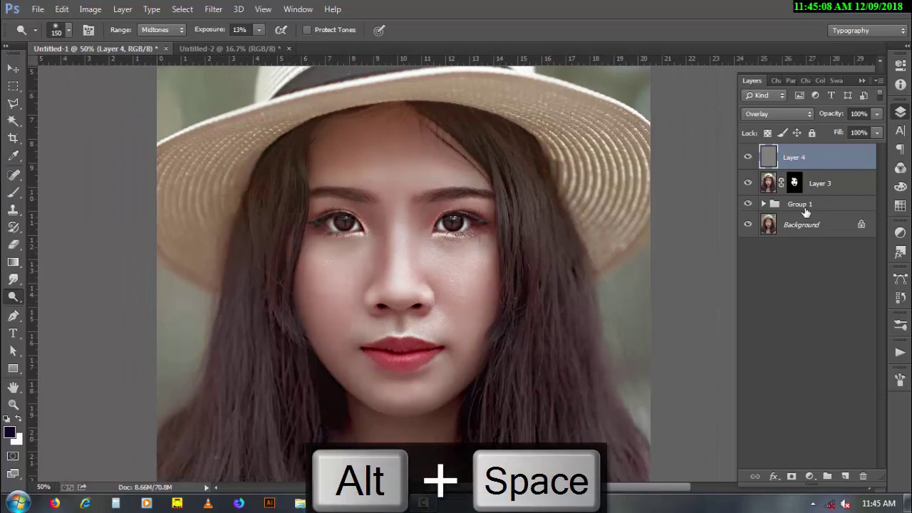
{"action": "left_click", "coordinate": [804, 207], "text": "shift"}
{"action": "key", "text": "ctrl+g"}
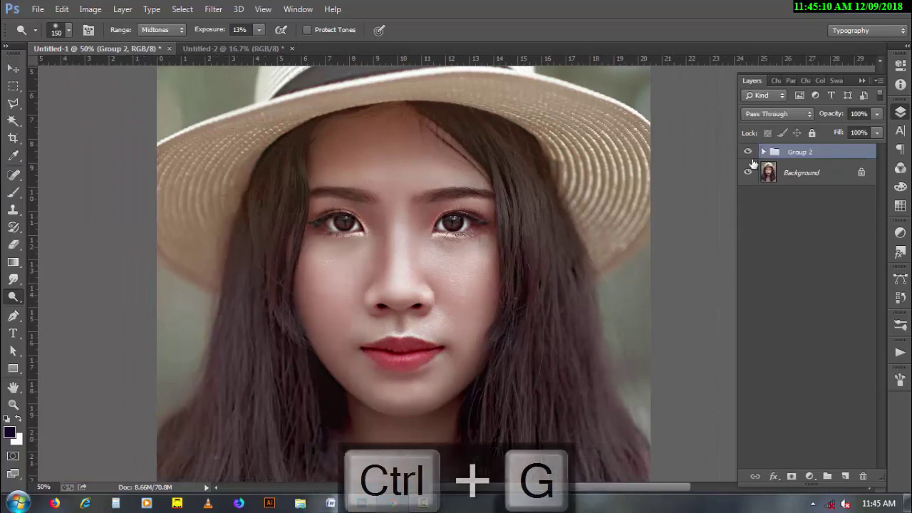
{"action": "left_click", "coordinate": [748, 152]}
{"action": "left_click", "coordinate": [748, 153]}
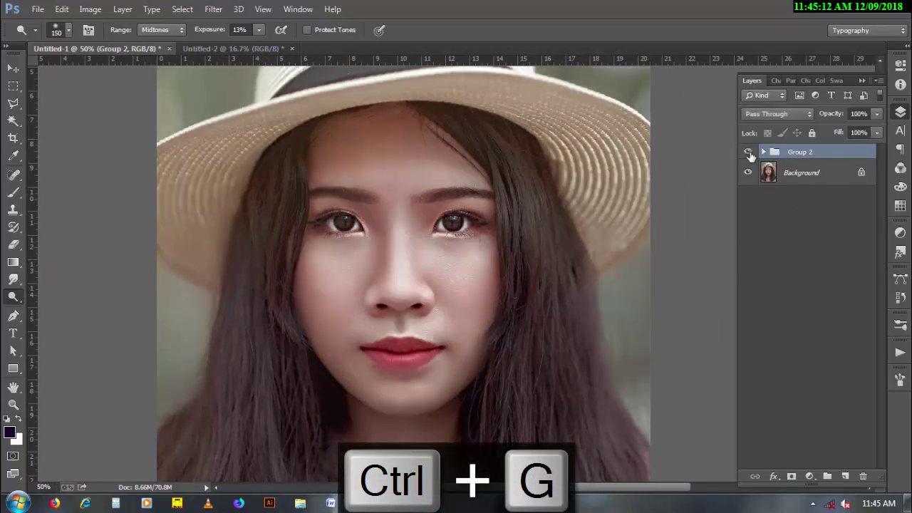
Step: Stamp a merged copy of the image onto a new Layer 5 using Apply Image
{"action": "left_click", "coordinate": [845, 476]}
{"action": "left_click", "coordinate": [90, 10]}
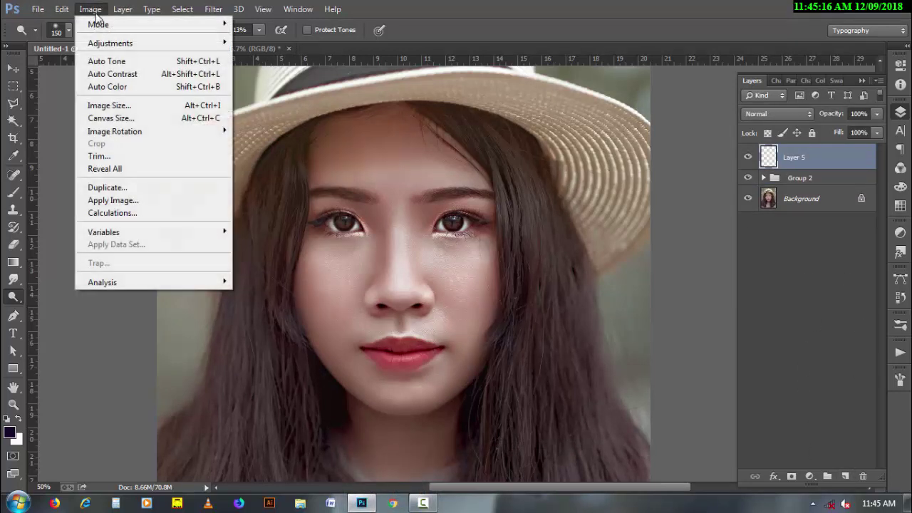
{"action": "left_click", "coordinate": [113, 201]}
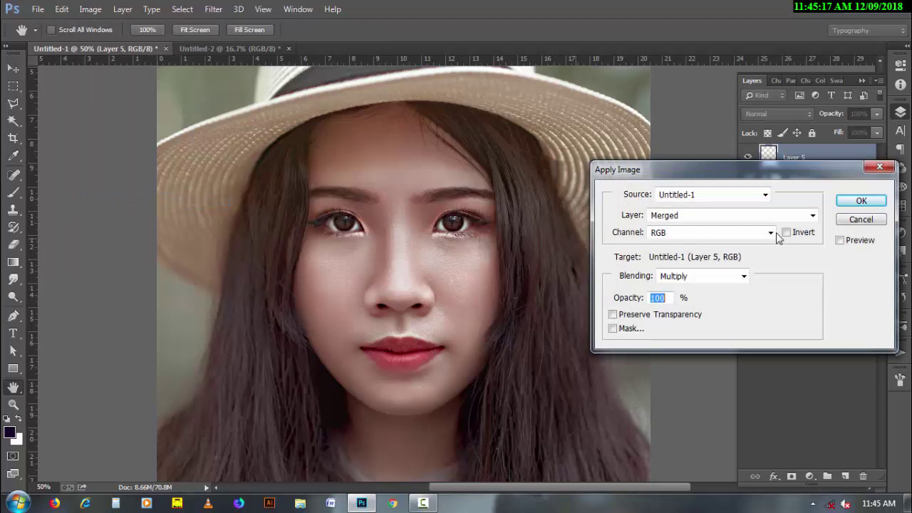
{"action": "left_click", "coordinate": [859, 201]}
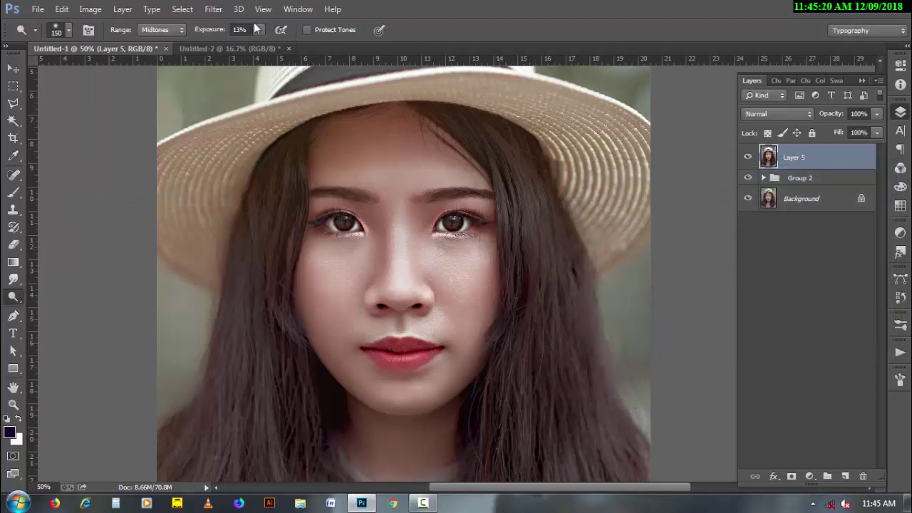
Step: Apply a Camera Raw Filter to Layer 5 with Temperature set to -6
{"action": "left_click", "coordinate": [213, 8]}
{"action": "left_click", "coordinate": [321, 84]}
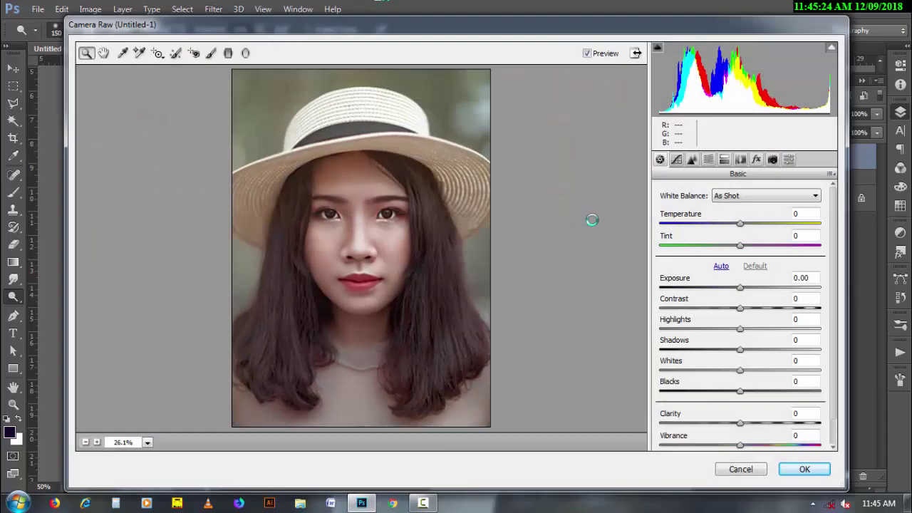
{"action": "left_click", "coordinate": [386, 247]}
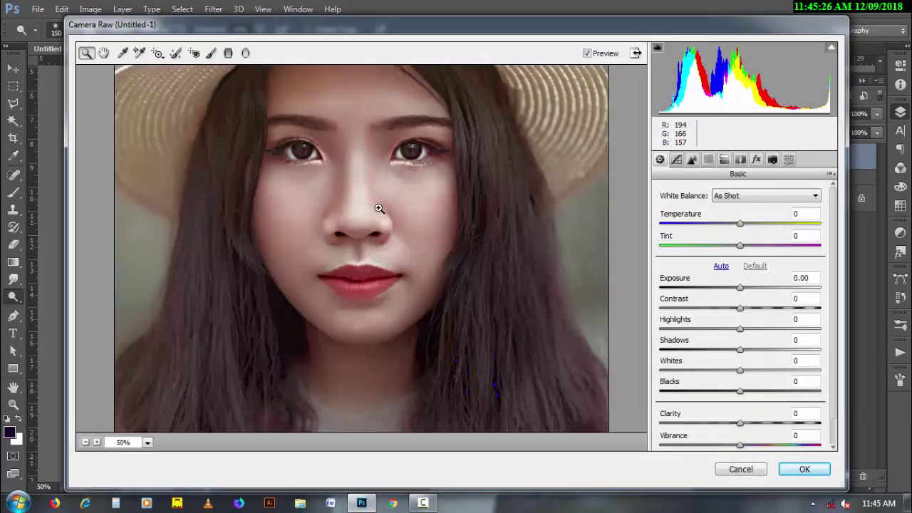
{"action": "left_click", "coordinate": [380, 210]}
{"action": "left_click", "coordinate": [381, 251]}
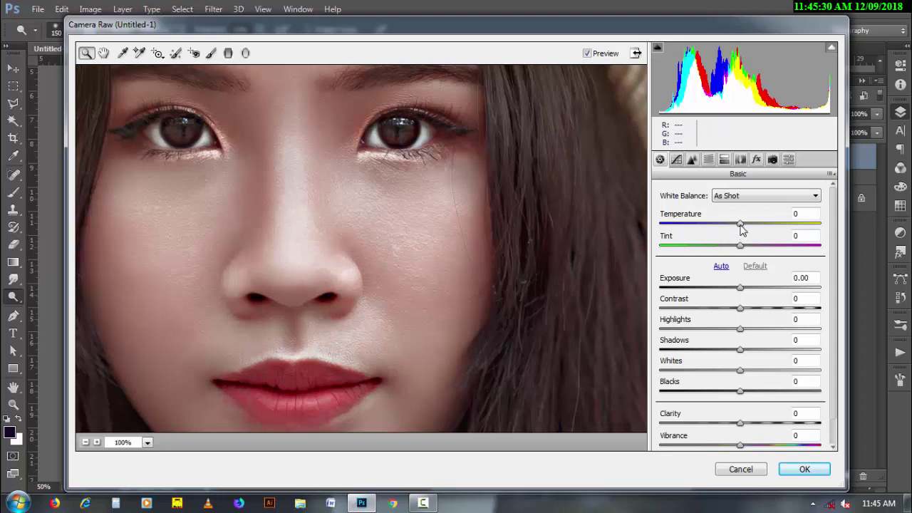
{"action": "left_click_drag", "start_coordinate": [741, 224], "coordinate": [736, 224]}
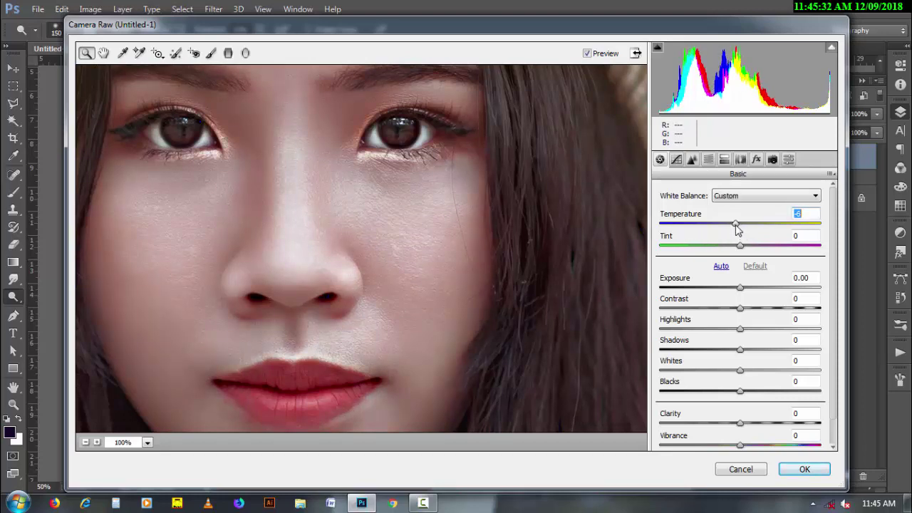
{"action": "right_click", "coordinate": [370, 251]}
{"action": "left_click", "coordinate": [393, 331]}
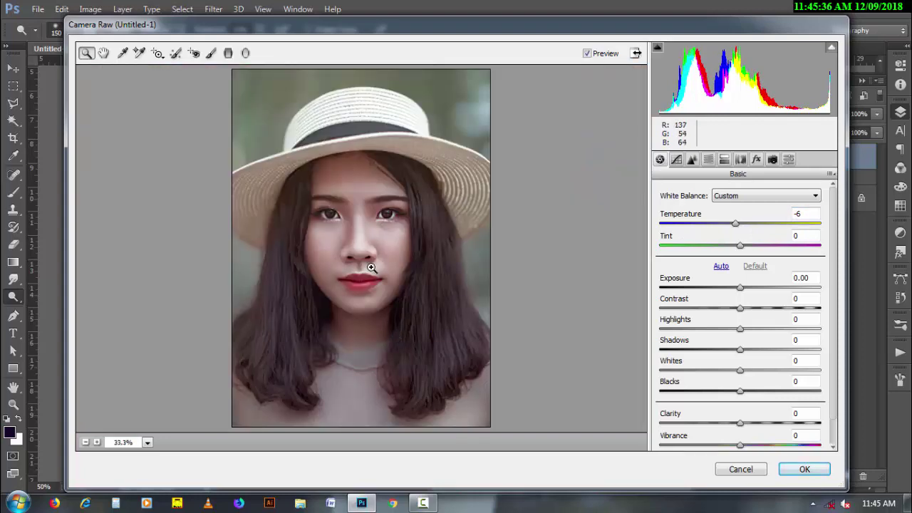
{"action": "left_click", "coordinate": [798, 469]}
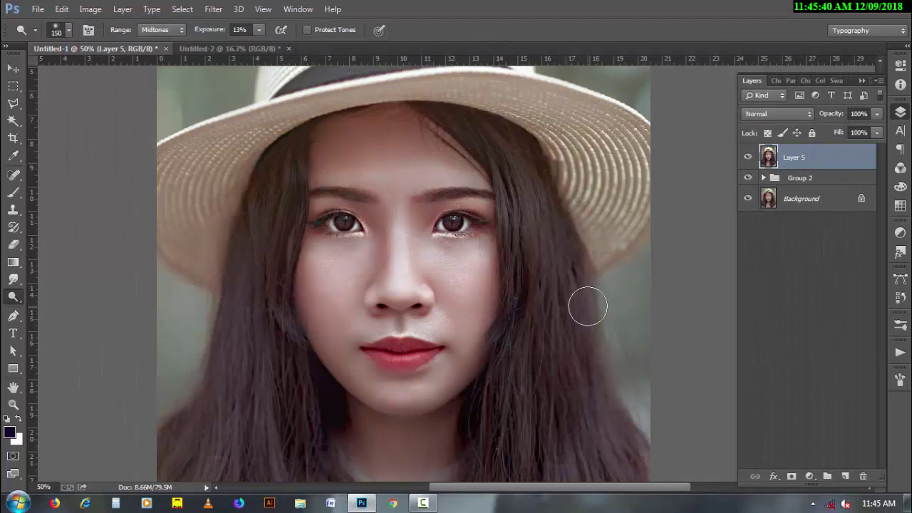
Step: Group Layer 5 and Group 2 into a new group named FINAL
{"action": "key", "text": "h"}
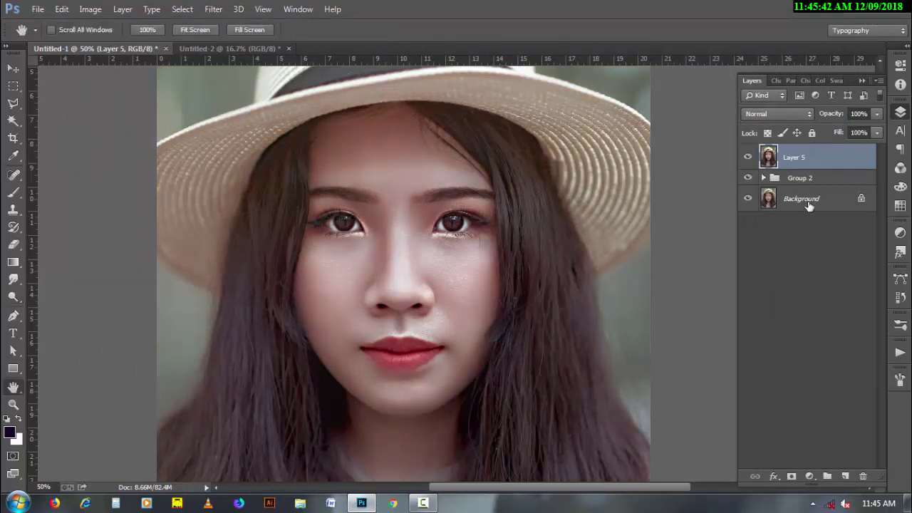
{"action": "left_click", "coordinate": [801, 179], "text": "ctrl"}
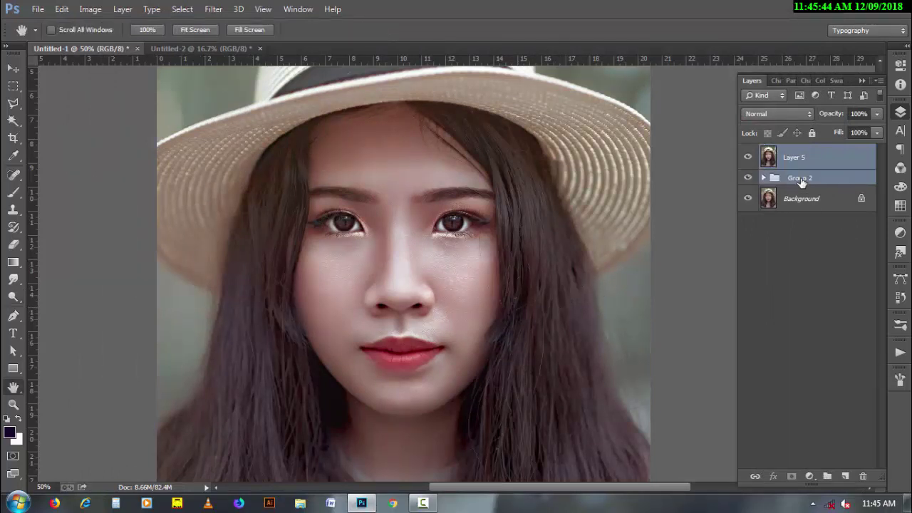
{"action": "key", "text": "ctrl+g"}
{"action": "double_click", "coordinate": [798, 152]}
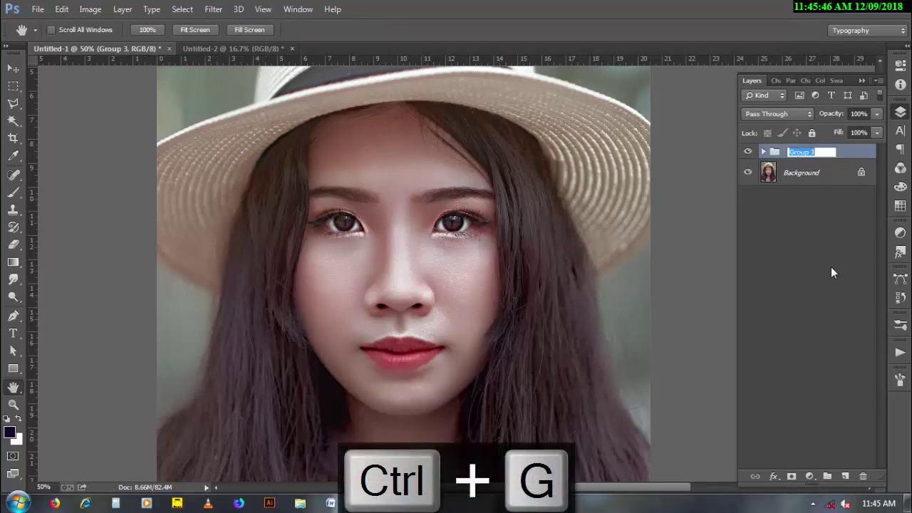
{"action": "type", "text": "FINAL"}
{"action": "key", "text": "Return"}
{"action": "left_click", "coordinate": [830, 266]}
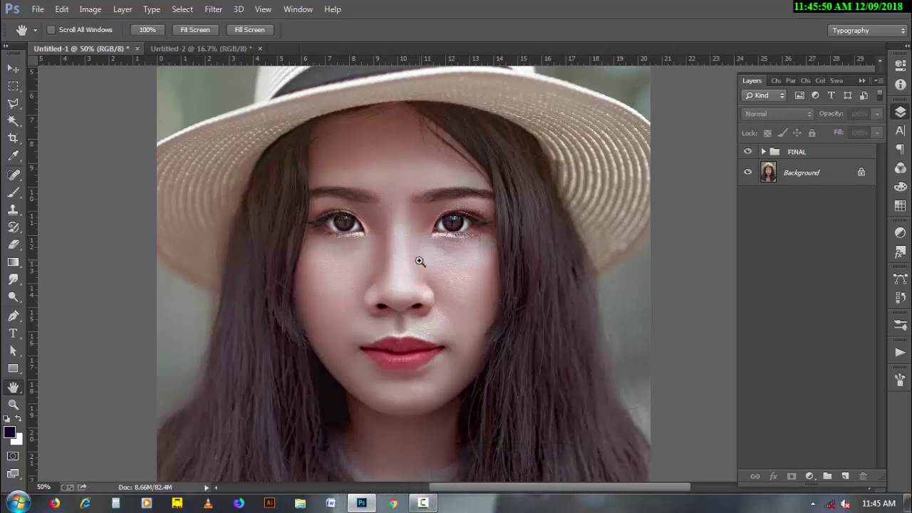
Step: Zoom in on the face and toggle the FINAL group to compare against the original
{"action": "left_click", "coordinate": [421, 262], "text": "ctrl"}
{"action": "left_click_drag", "start_coordinate": [452, 292], "coordinate": [456, 275]}
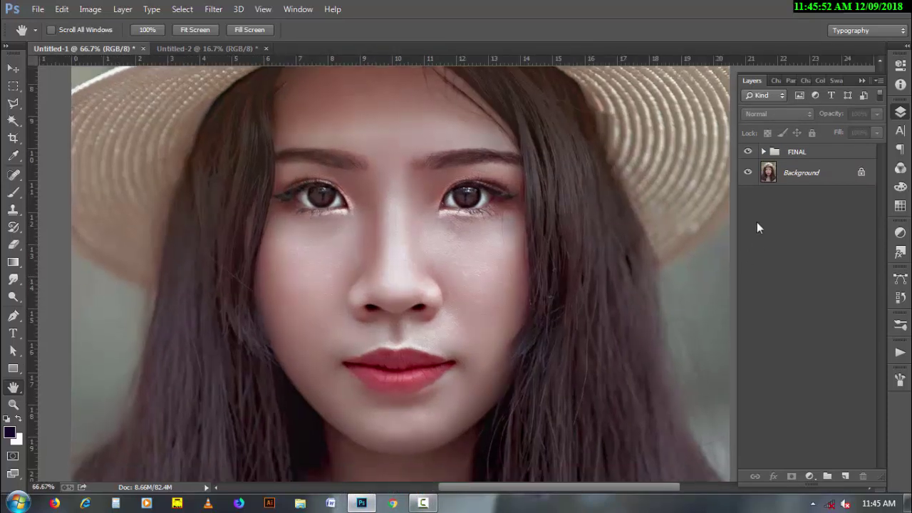
{"action": "left_click", "coordinate": [747, 153]}
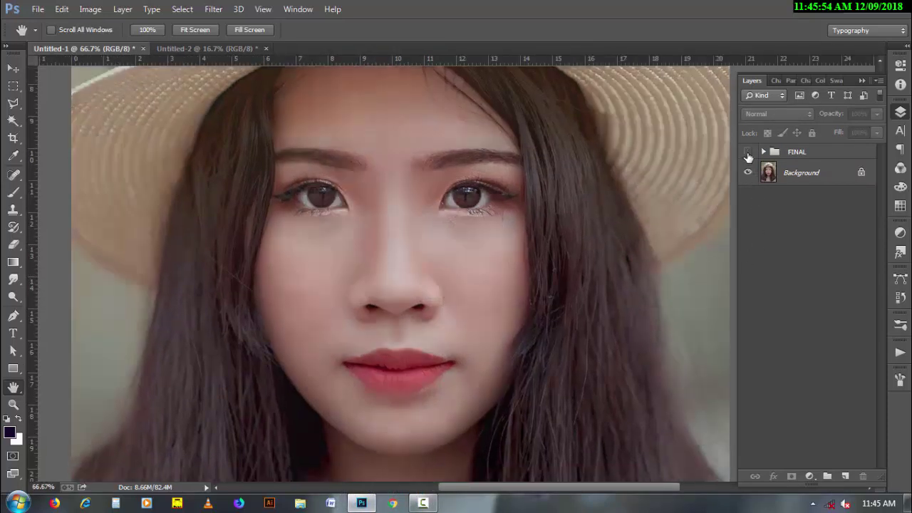
{"action": "left_click", "coordinate": [747, 153]}
{"action": "left_click", "coordinate": [748, 153]}
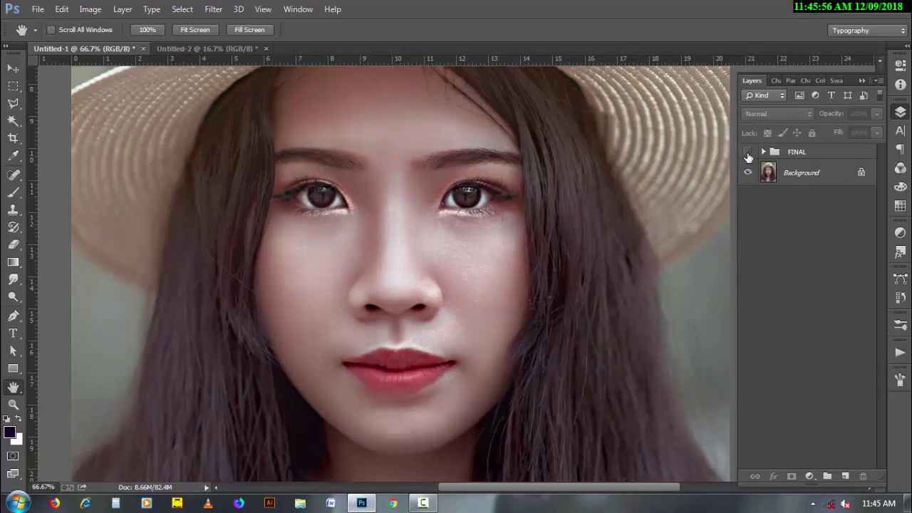
{"action": "left_click", "coordinate": [747, 154]}
{"action": "left_click", "coordinate": [423, 503]}
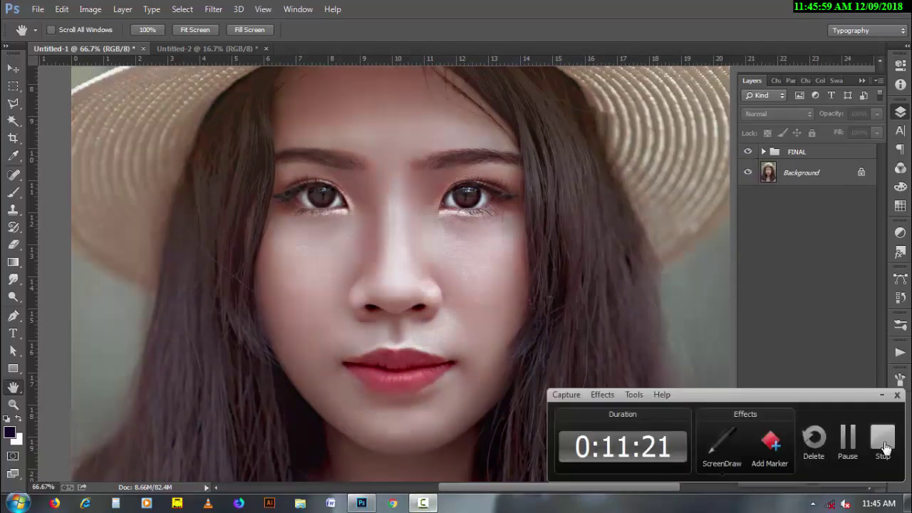
{"action": "left_click", "coordinate": [882, 436]}
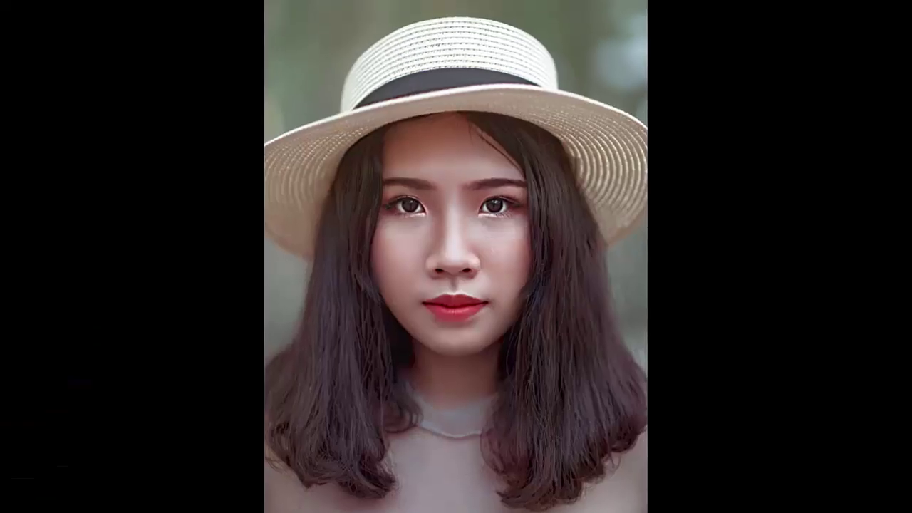